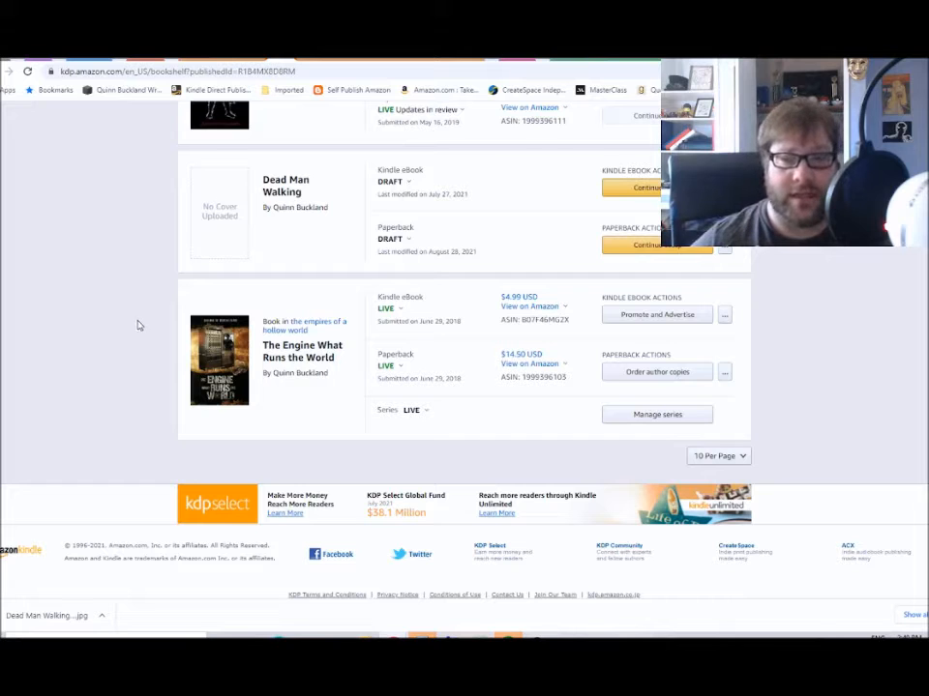
# - Open the paperback draft of "Dead Man Walking" from the bookshelf for setup
pyautogui.scroll(5, 131, 381)
pyautogui.scroll(-8, 128, 385)
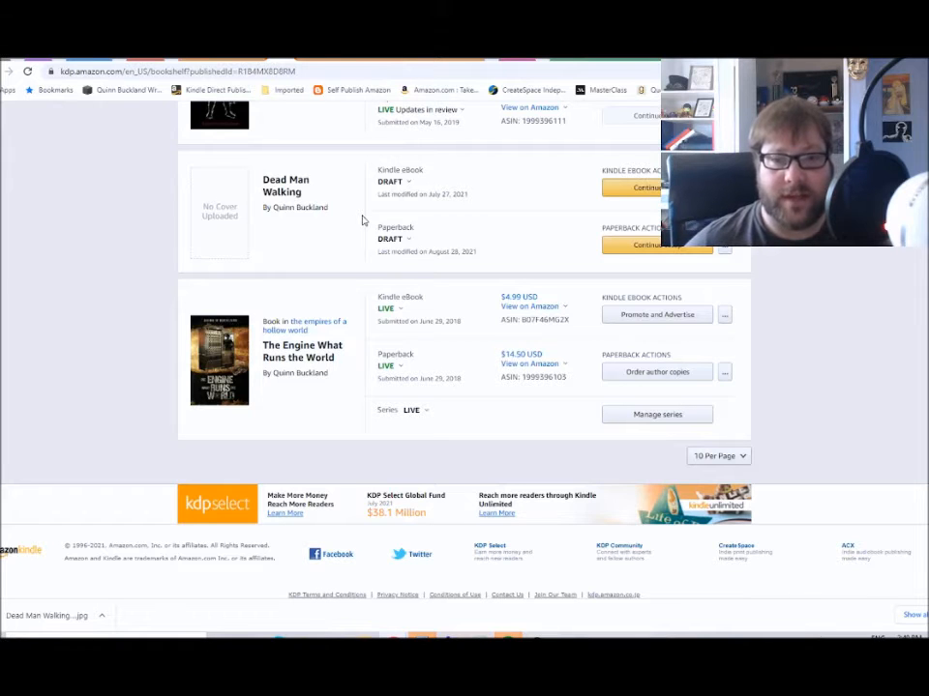
pyautogui.scroll(4, 352, 372)
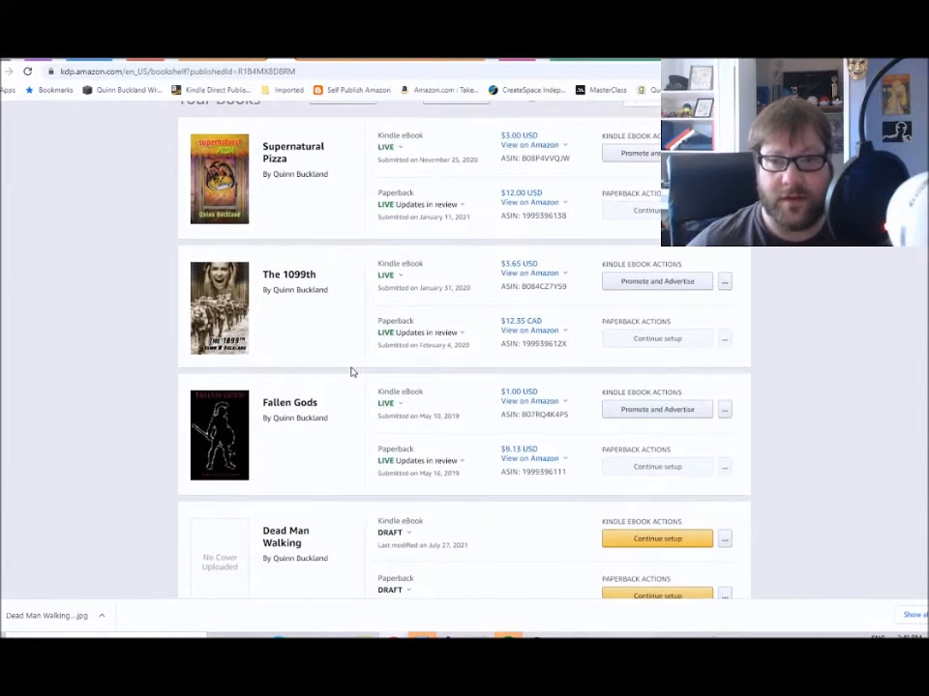
pyautogui.scroll(-5, 352, 372)
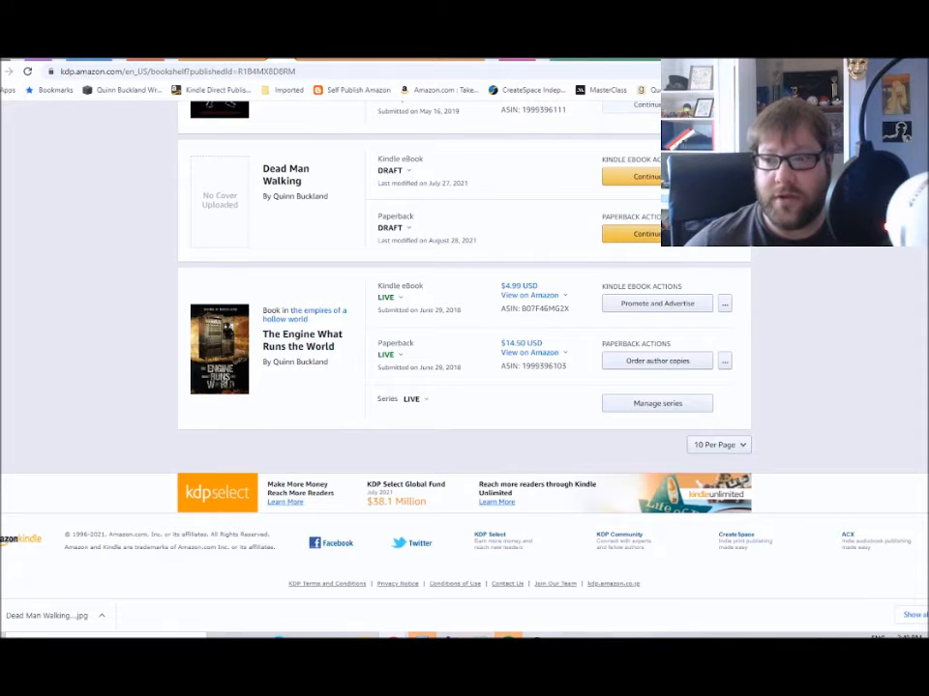
pyautogui.click(408, 228)
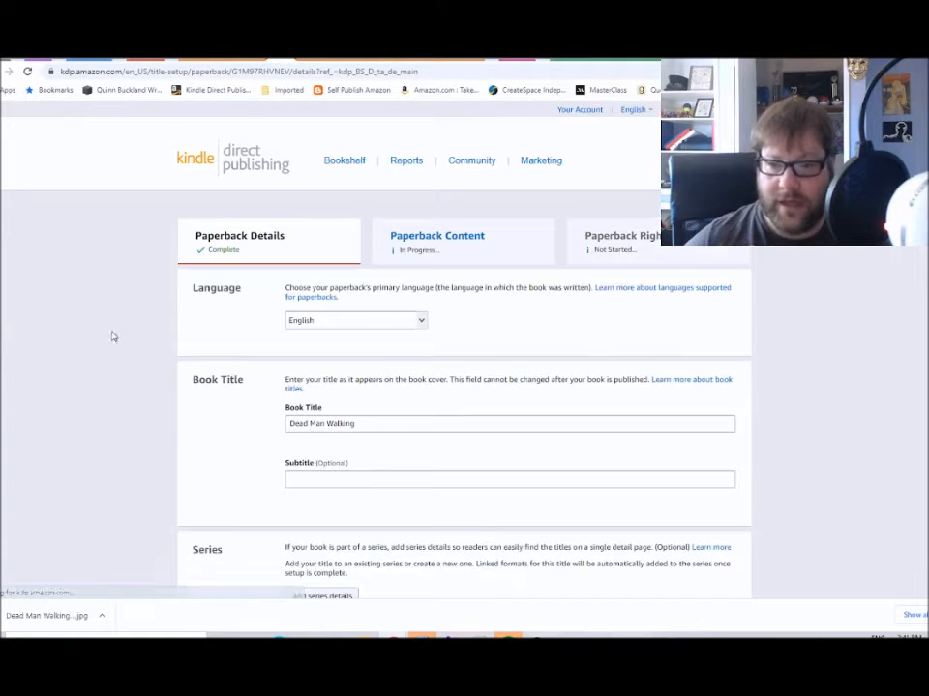
# - Review the paperback details from title, series and author through description, publishing rights, keywords, categories and adult content
pyautogui.scroll(-3, 162, 368)
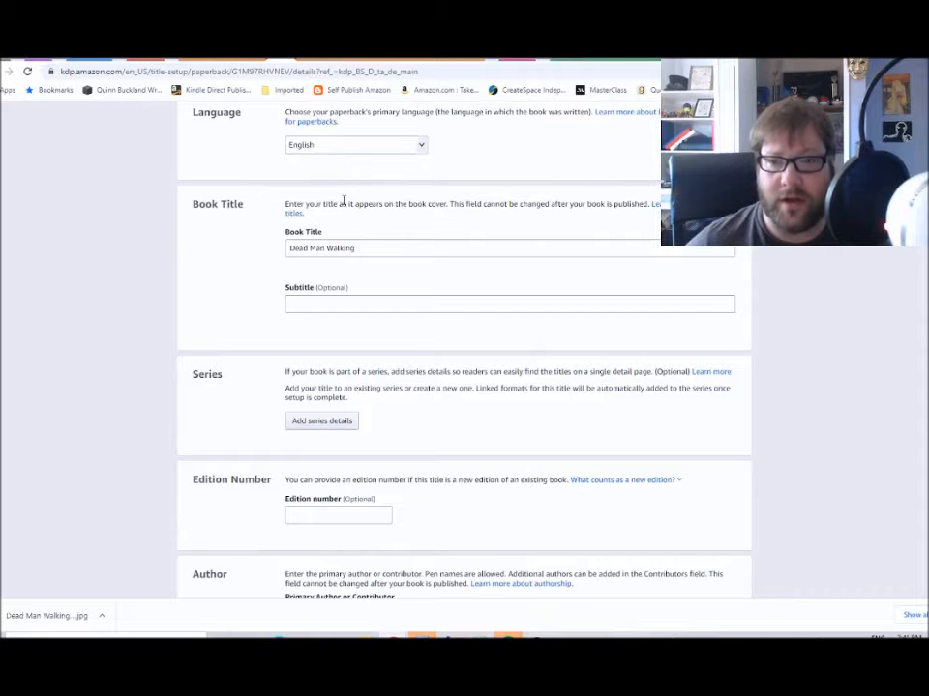
pyautogui.scroll(1, 311, 231)
pyautogui.scroll(-4, 253, 318)
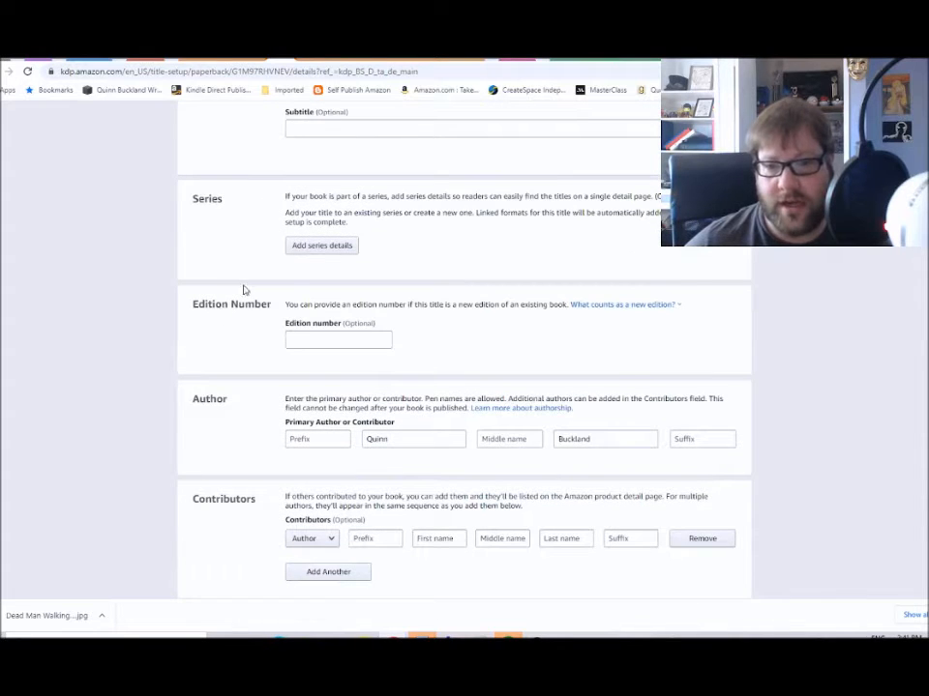
pyautogui.scroll(-2, 246, 305)
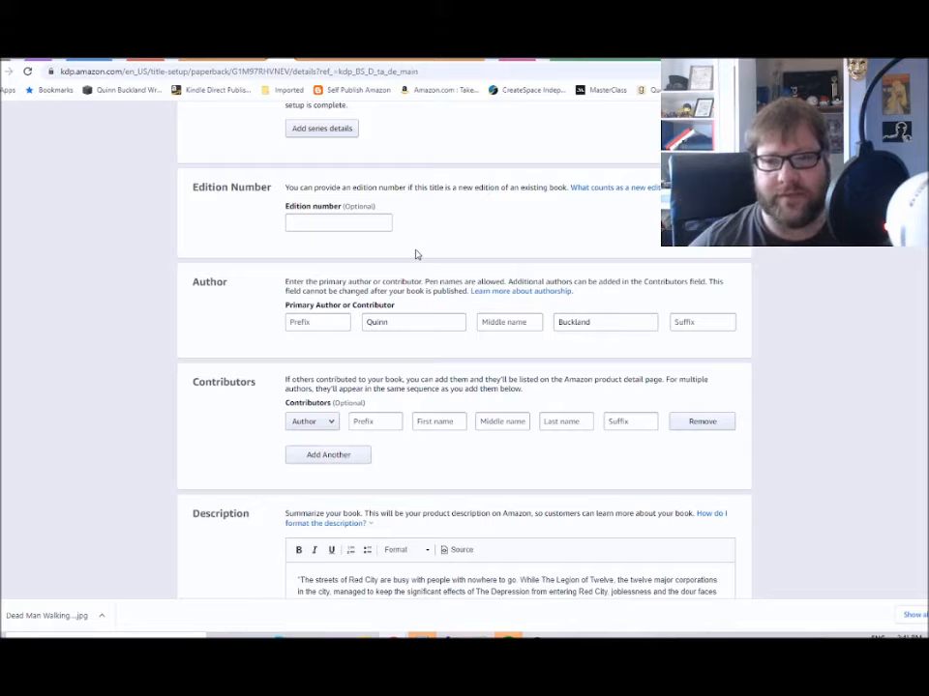
pyautogui.scroll(-1, 211, 305)
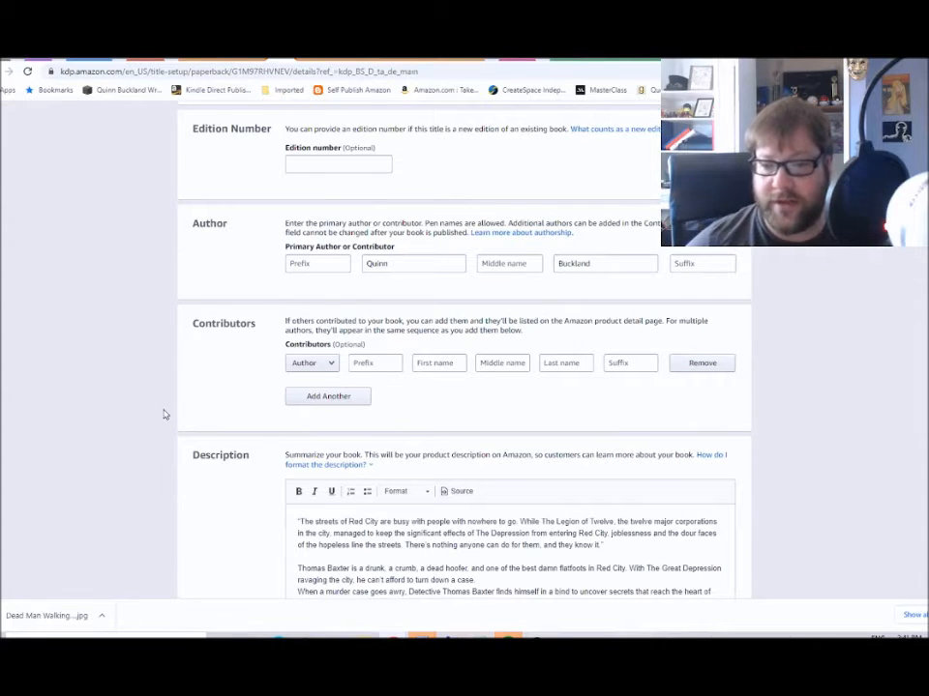
pyautogui.scroll(-5, 163, 414)
pyautogui.scroll(-3, 319, 303)
pyautogui.scroll(3, 361, 272)
pyautogui.click(359, 276)
pyautogui.scroll(-1, 358, 277)
pyautogui.scroll(2, 358, 276)
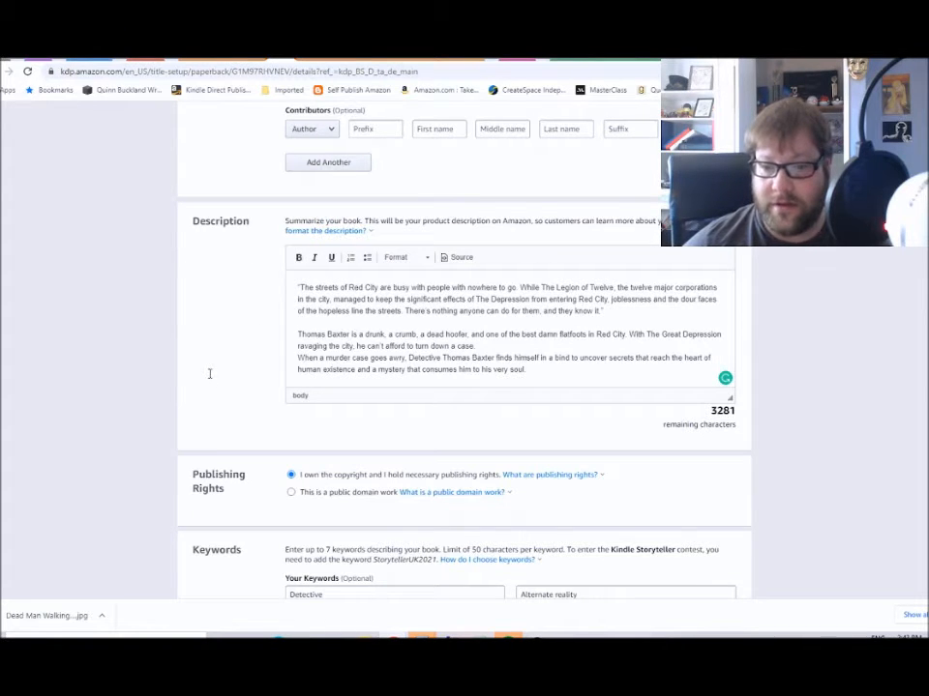
pyautogui.scroll(-4, 209, 376)
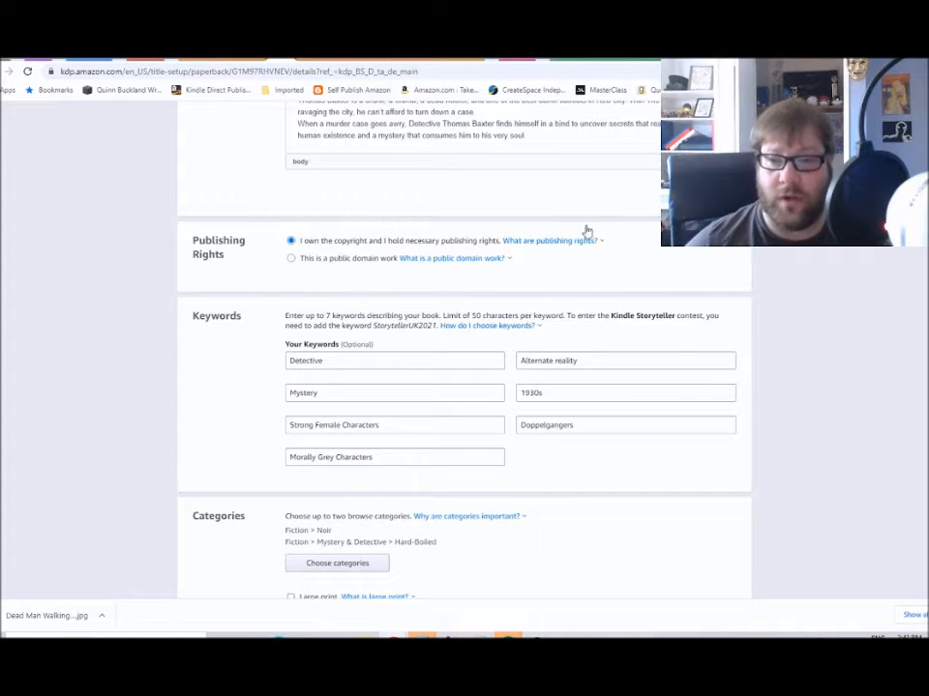
pyautogui.scroll(-1, 256, 326)
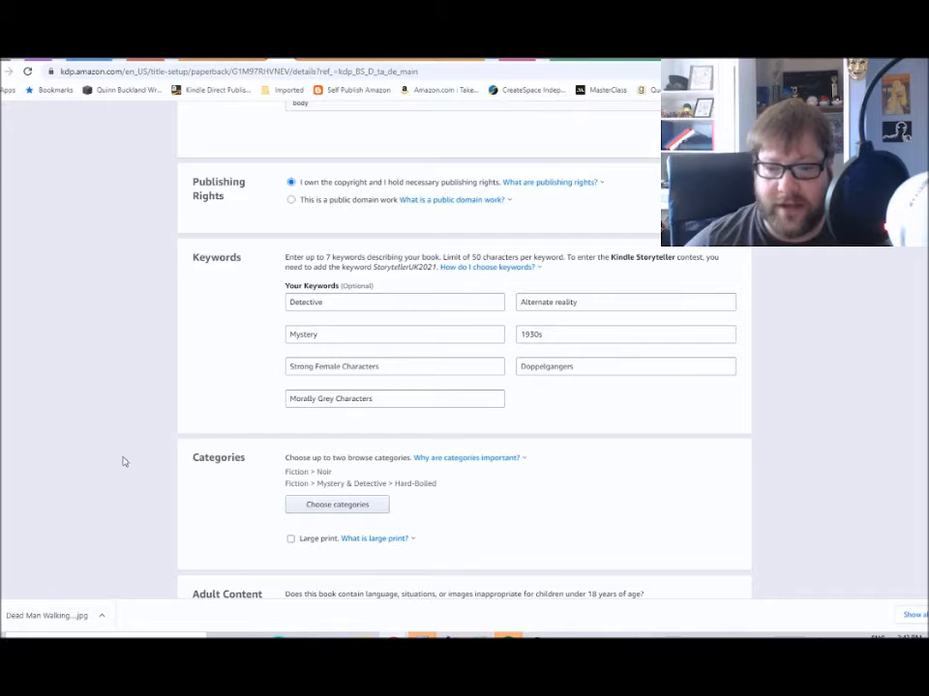
pyautogui.scroll(-3, 122, 461)
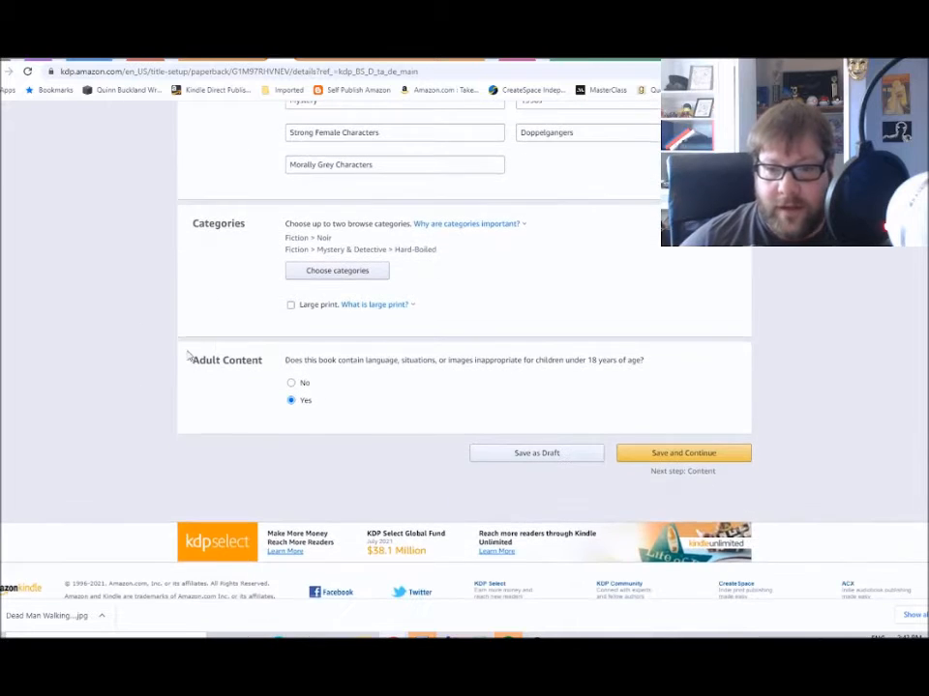
# - Open the category chooser and examine the Fiction list, expanding its Christian and Fantasy subcategories
pyautogui.click(366, 278)
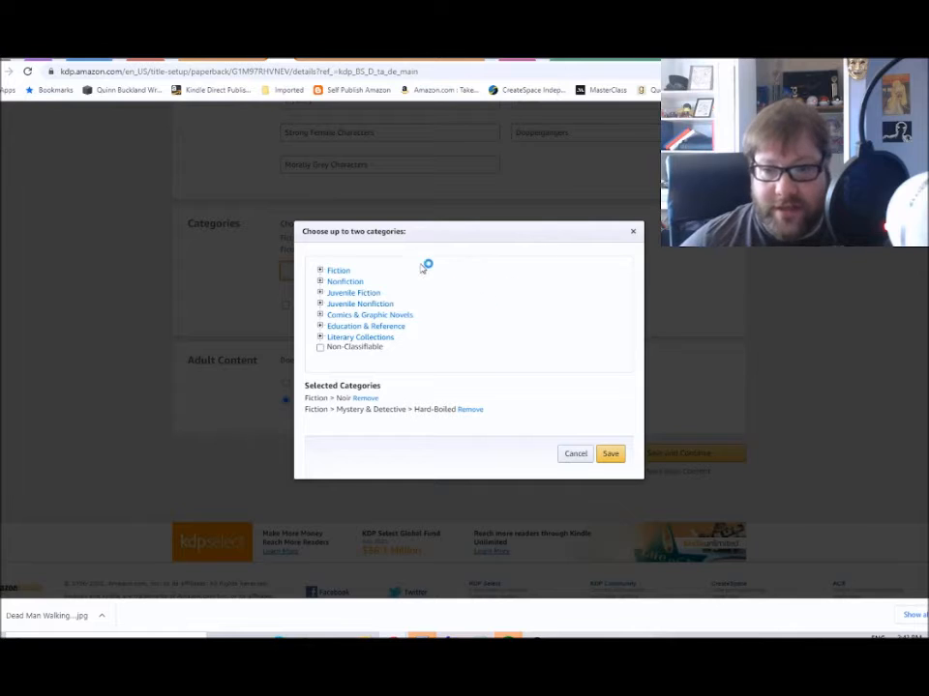
pyautogui.click(321, 273)
pyautogui.scroll(-2, 421, 330)
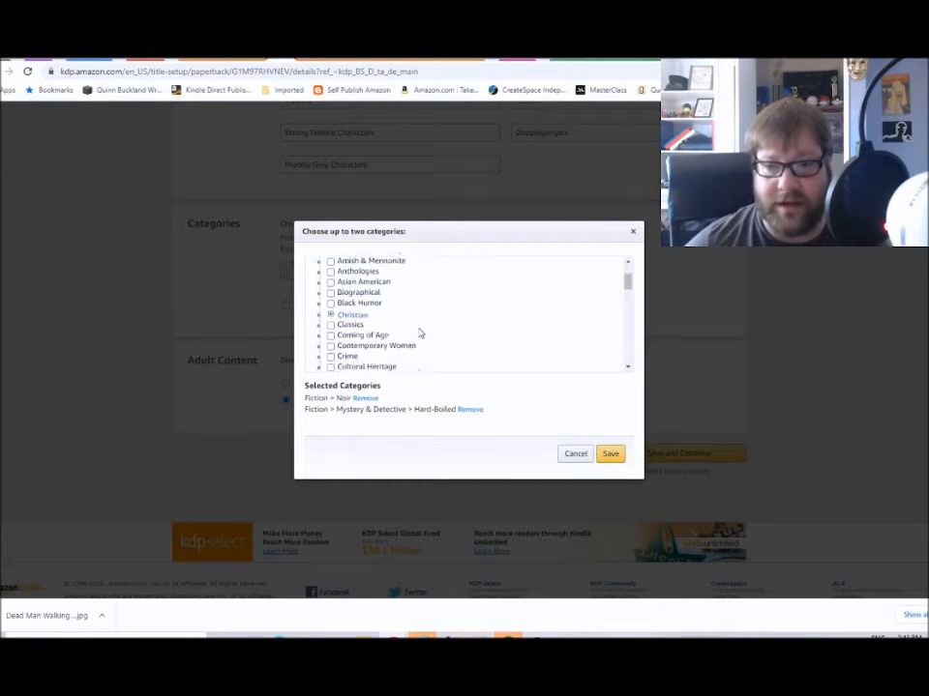
pyautogui.scroll(-2, 420, 333)
pyautogui.scroll(2, 414, 332)
pyautogui.click(330, 319)
pyautogui.scroll(-1, 416, 328)
pyautogui.scroll(-6, 416, 329)
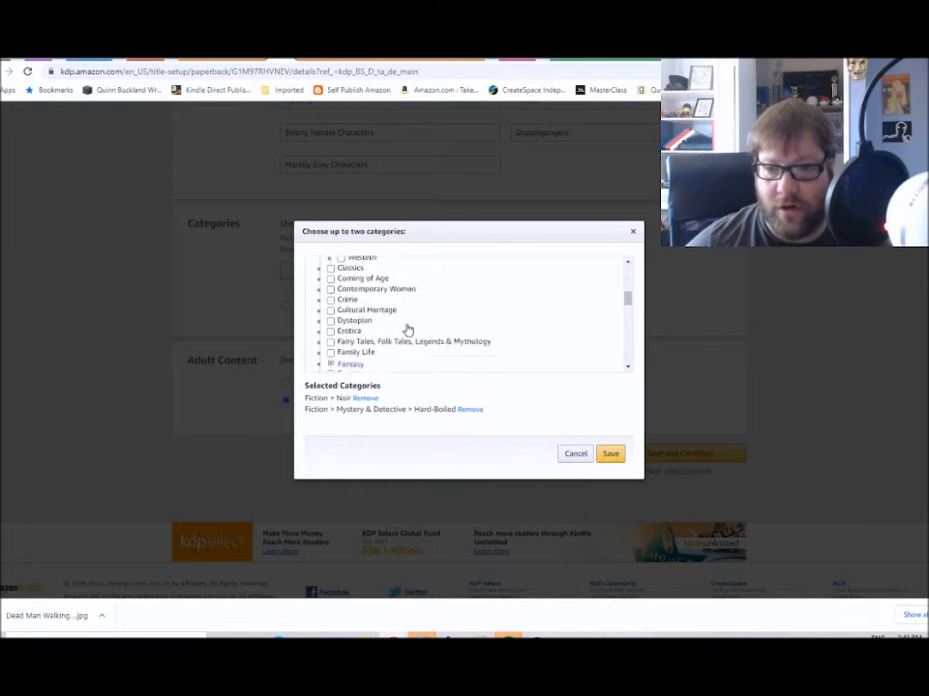
pyautogui.click(332, 289)
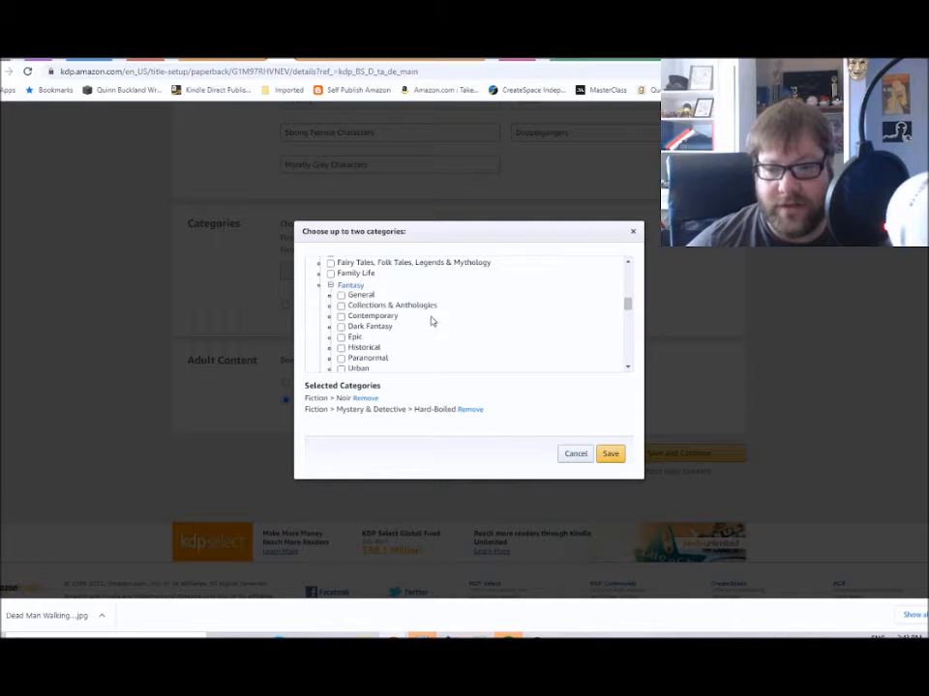
# - Examine the rest of the Fiction list, expanding Science Fiction, down to the remaining main categories
pyautogui.scroll(-4, 426, 319)
pyautogui.scroll(-3, 409, 321)
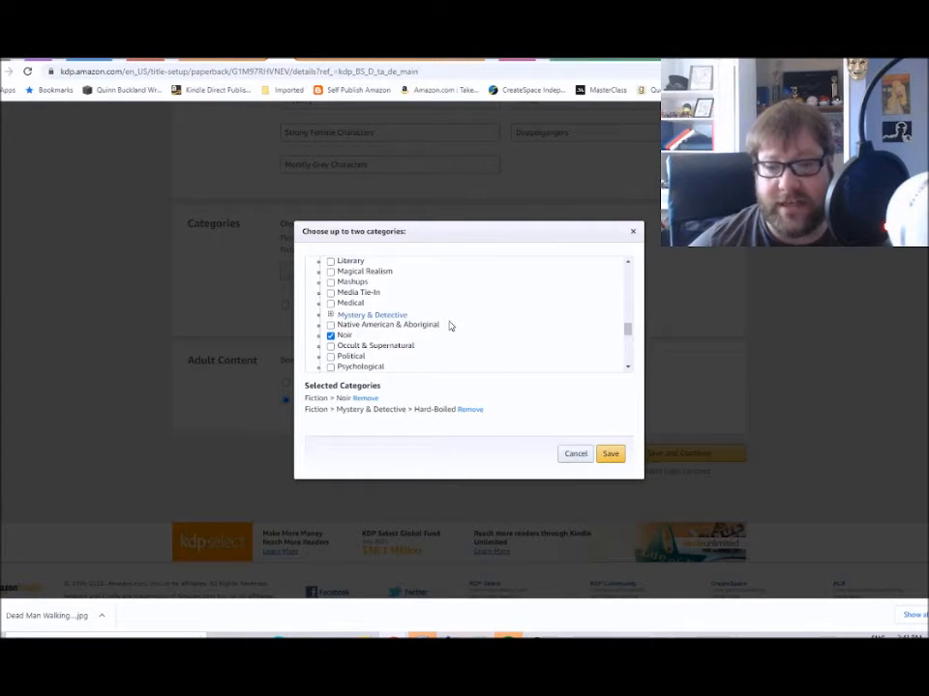
pyautogui.scroll(-4, 449, 326)
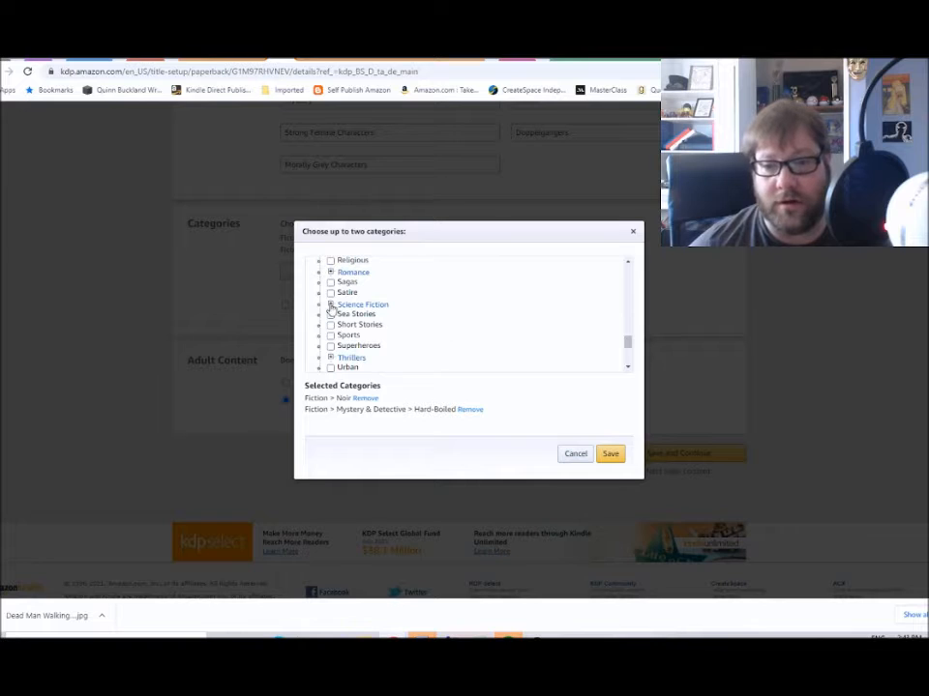
pyautogui.click(330, 305)
pyautogui.scroll(-1, 487, 326)
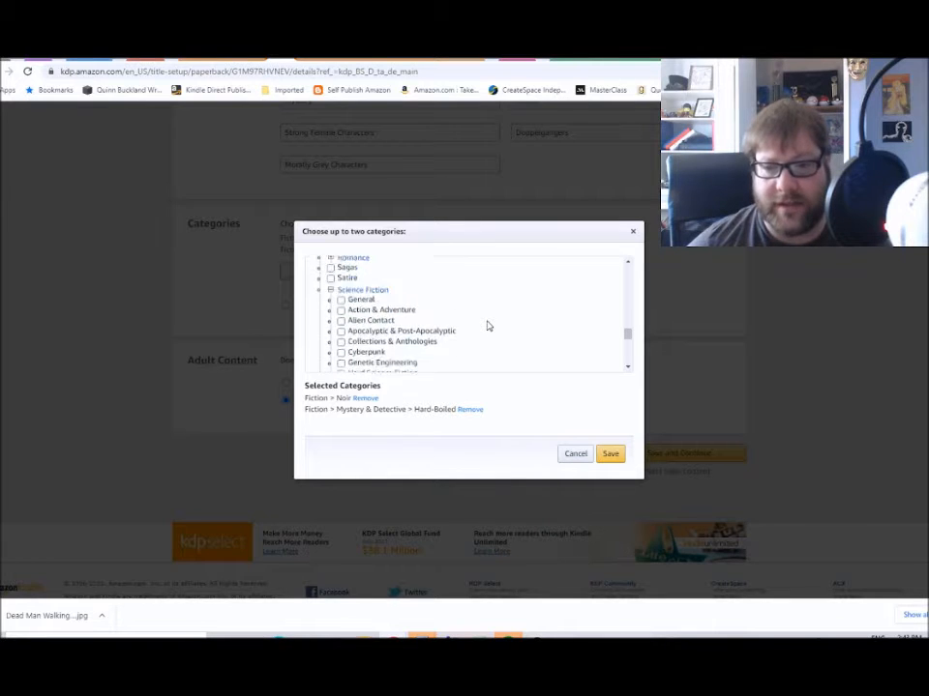
pyautogui.scroll(-1, 487, 326)
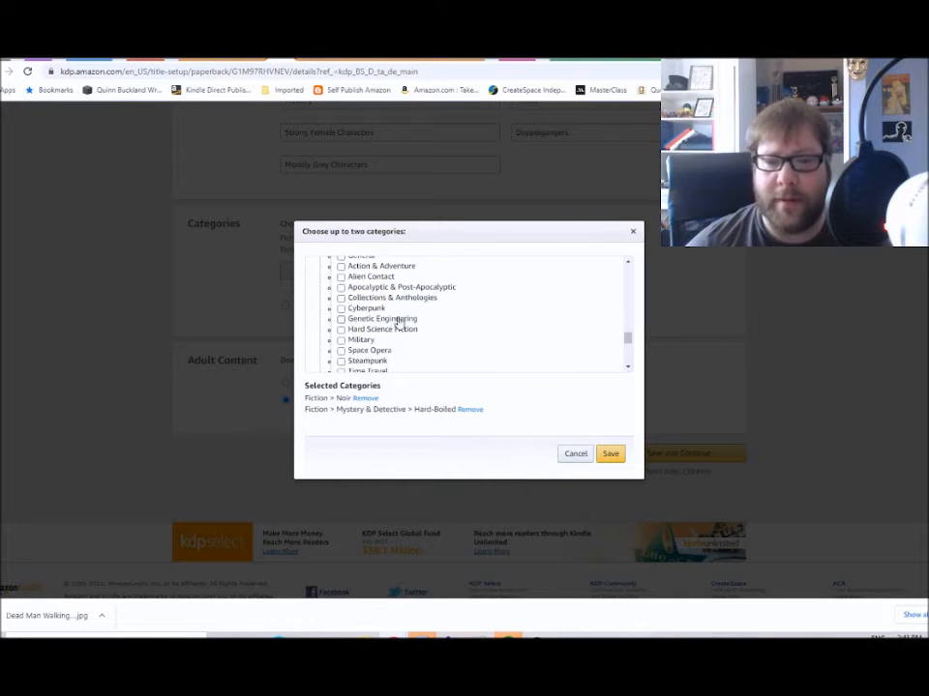
pyautogui.scroll(-1, 429, 326)
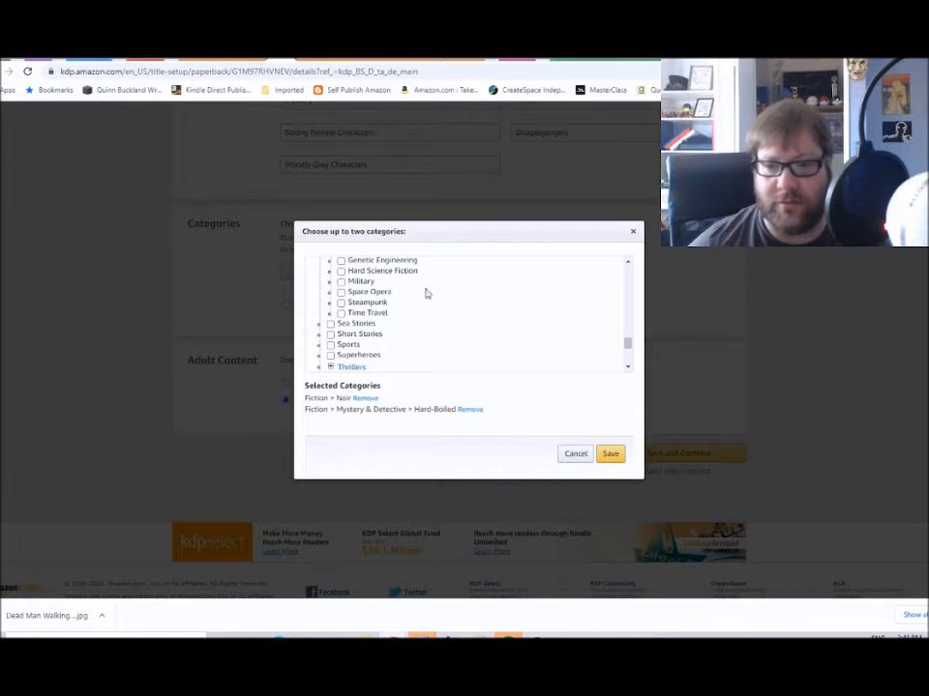
pyautogui.scroll(2, 520, 286)
pyautogui.scroll(-2, 416, 328)
pyautogui.scroll(-4, 387, 326)
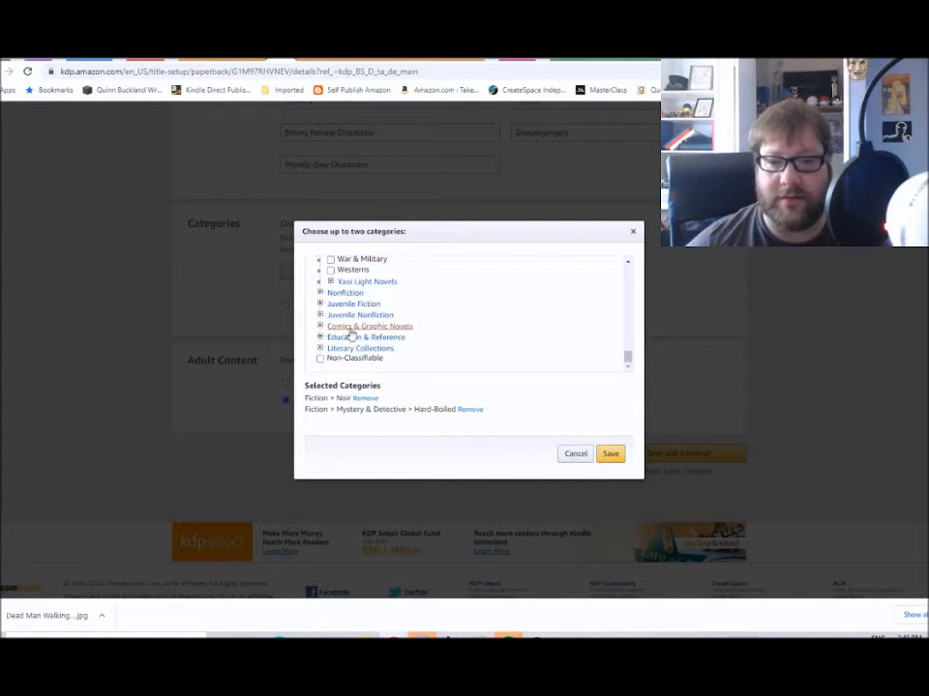
# - Look back over the available Fiction categories and close the category chooser without saving changes
pyautogui.scroll(5, 368, 345)
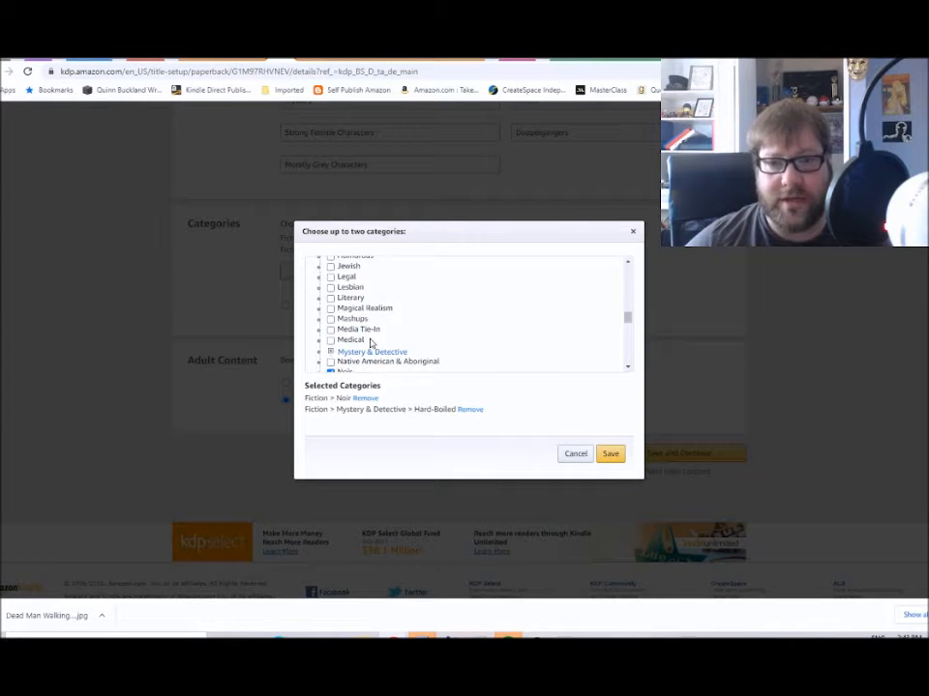
pyautogui.scroll(6, 333, 329)
pyautogui.scroll(2, 334, 329)
pyautogui.scroll(-15, 334, 328)
pyautogui.scroll(-2, 334, 329)
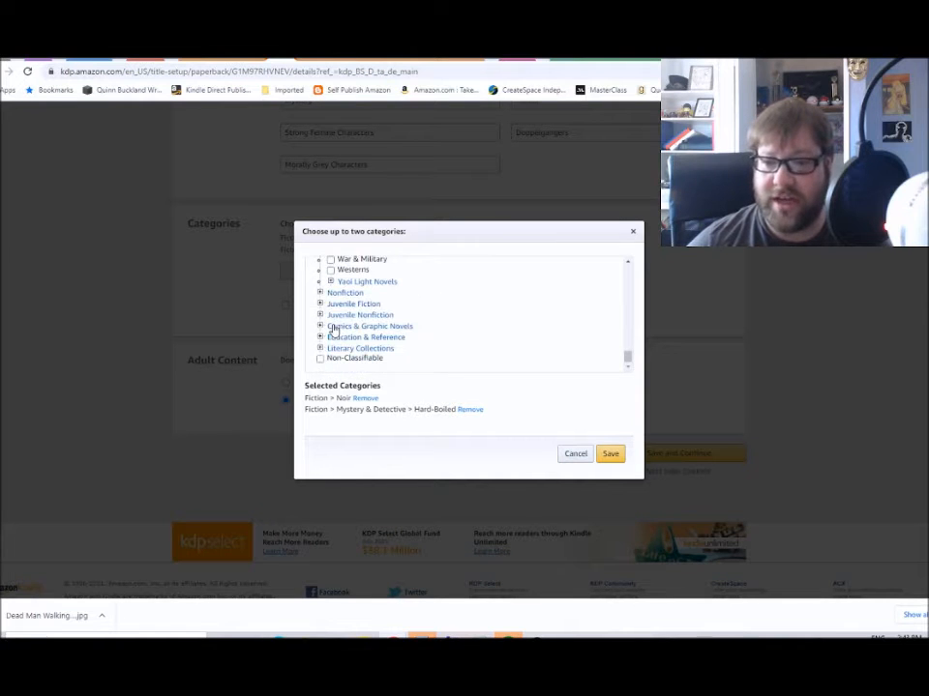
pyautogui.scroll(3, 426, 364)
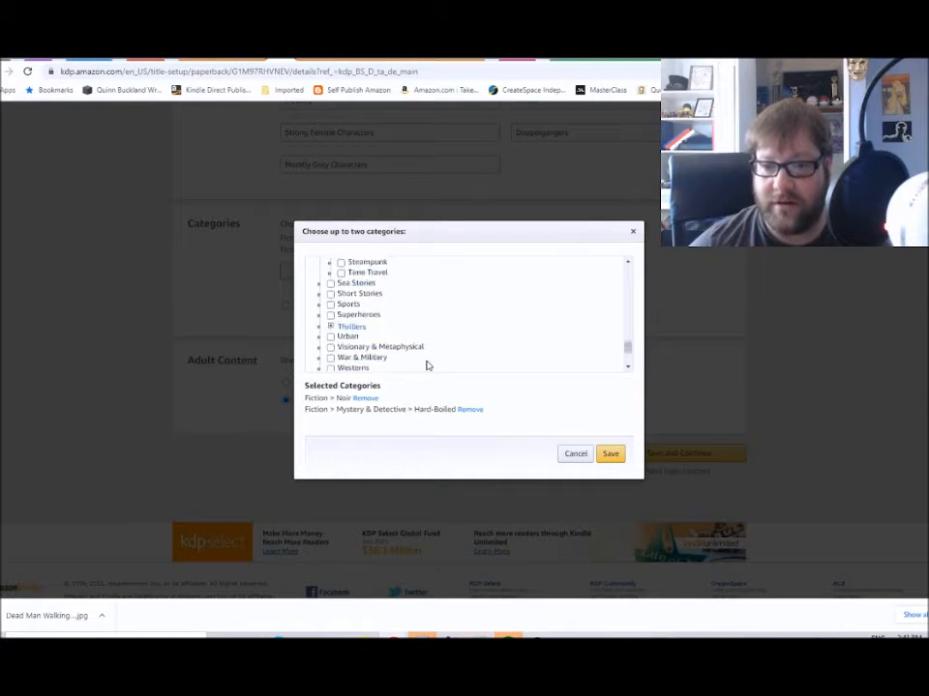
pyautogui.scroll(3, 404, 350)
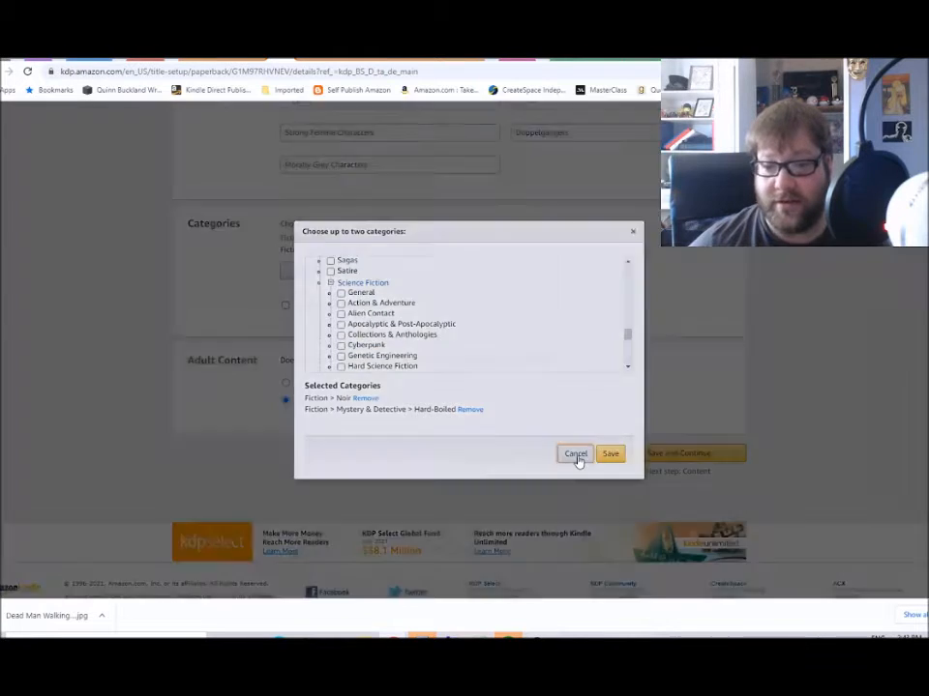
pyautogui.click(577, 454)
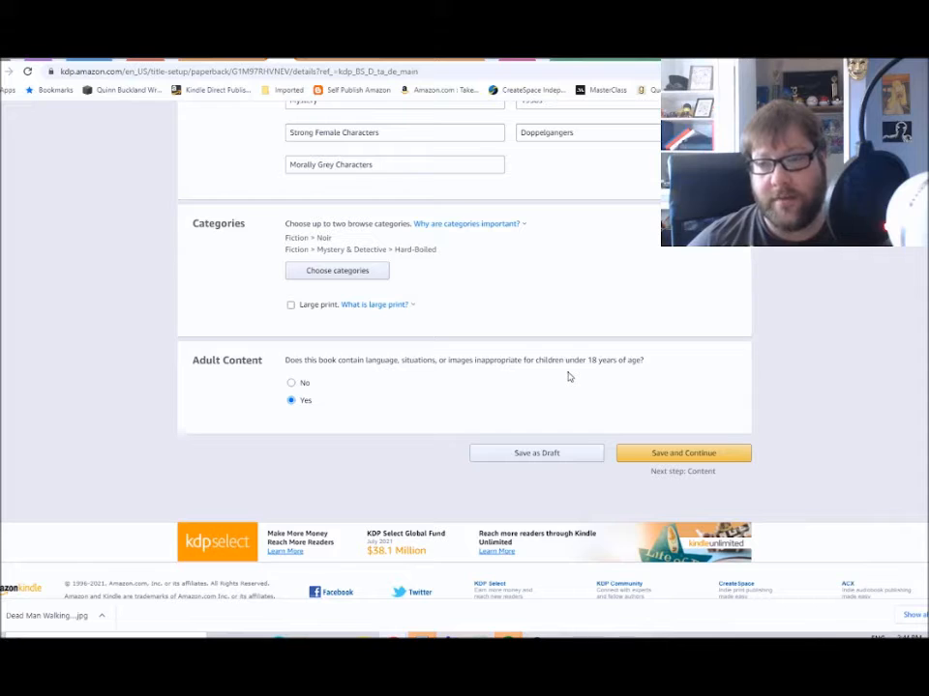
# - Save the paperback details, continue to the content page, and replace the imprint with "ISBN Canada"
pyautogui.click(677, 455)
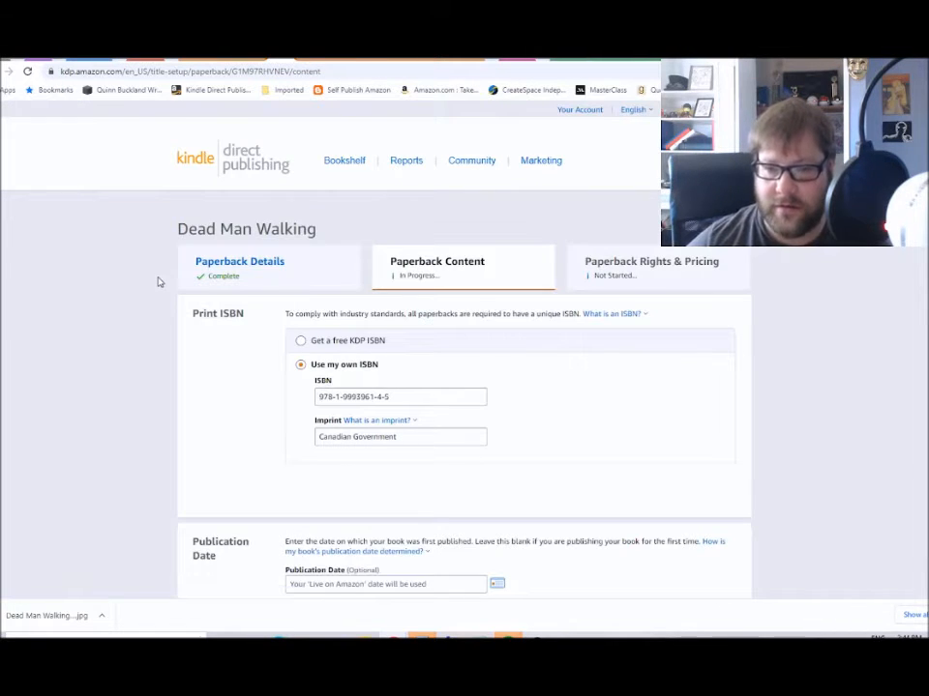
pyautogui.scroll(-2, 252, 369)
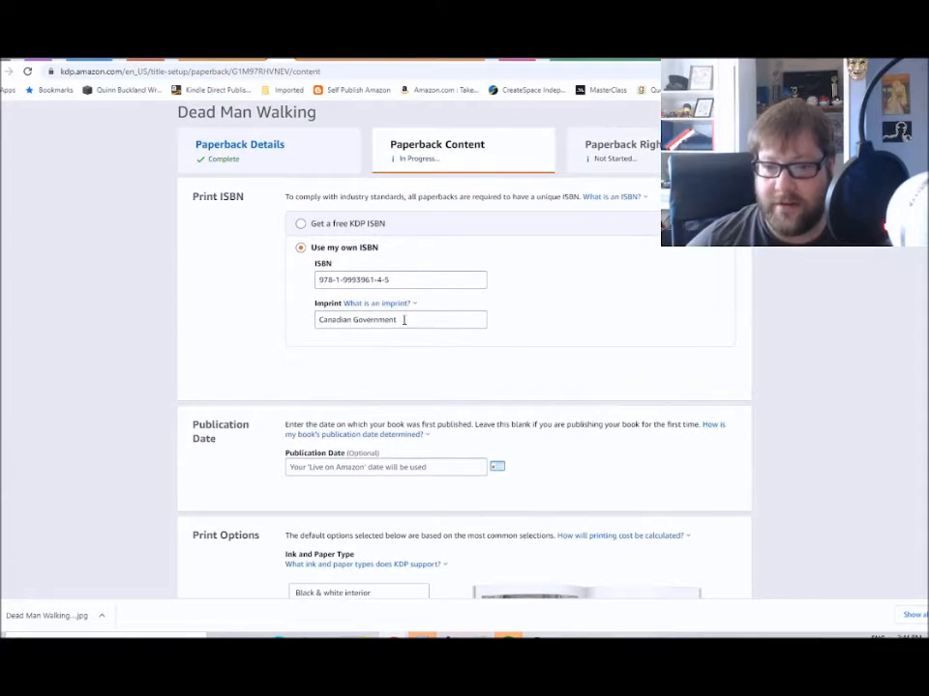
pyautogui.moveTo(405, 319); pyautogui.dragTo(253, 323)
pyautogui.press('BackSpace')
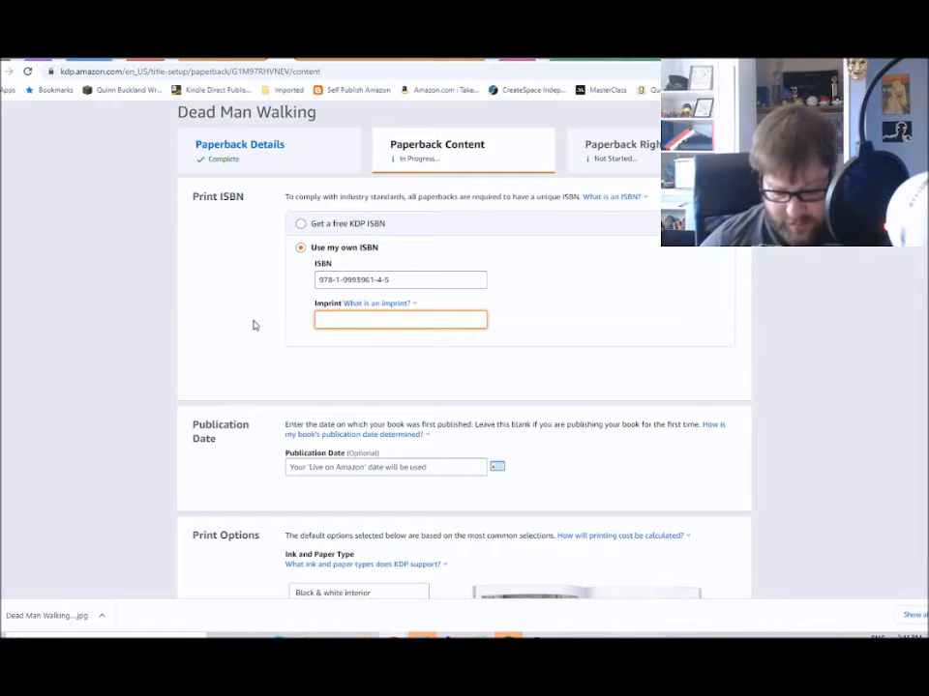
pyautogui.write('IS')
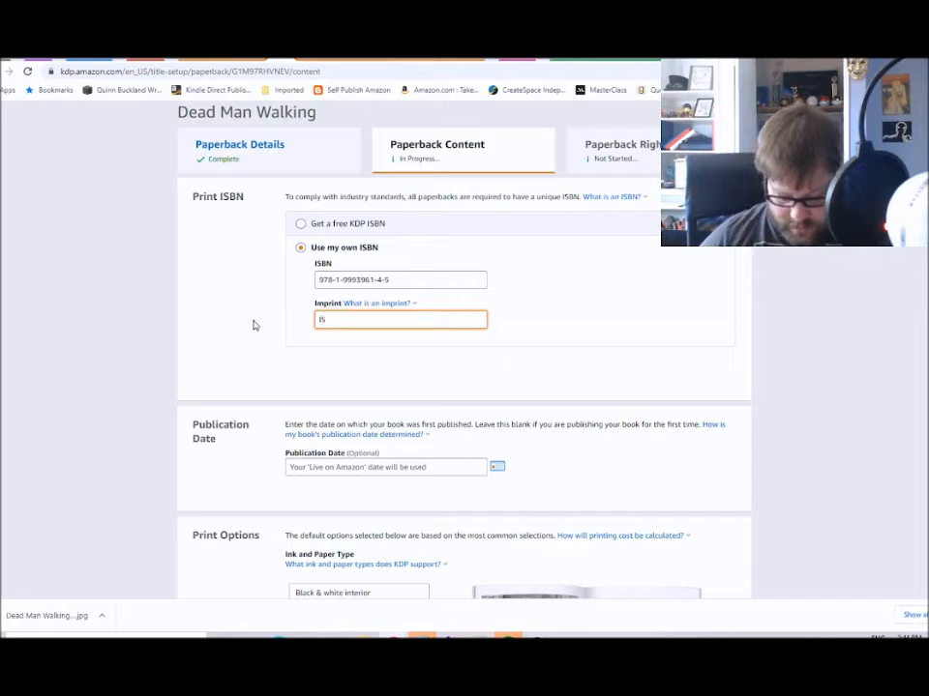
pyautogui.write('BN Canada')
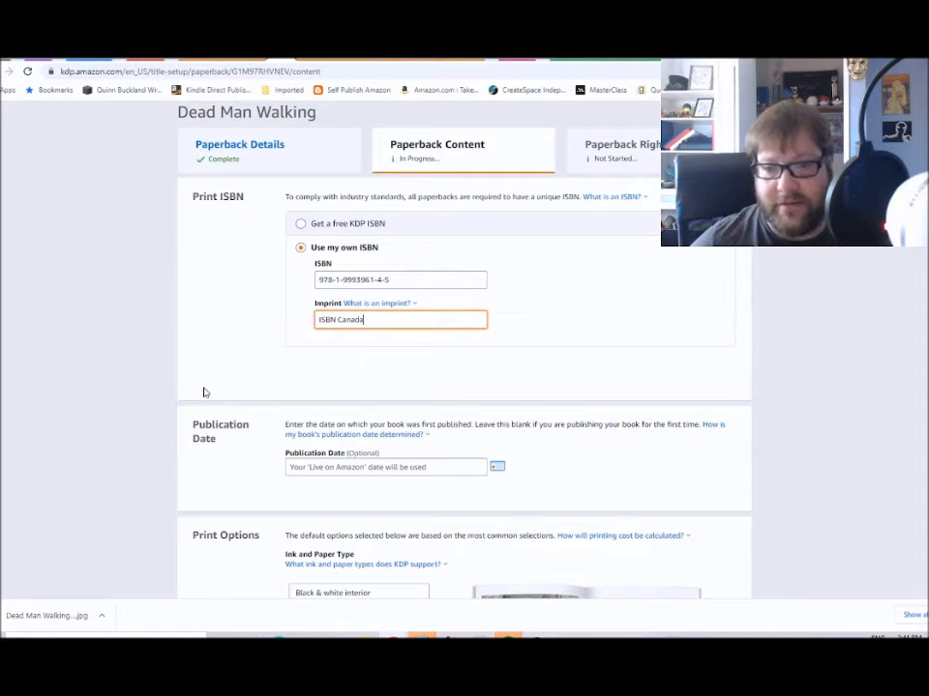
# - Read the help note on how the book's publication date is determined and dismiss it
pyautogui.scroll(-1, 204, 393)
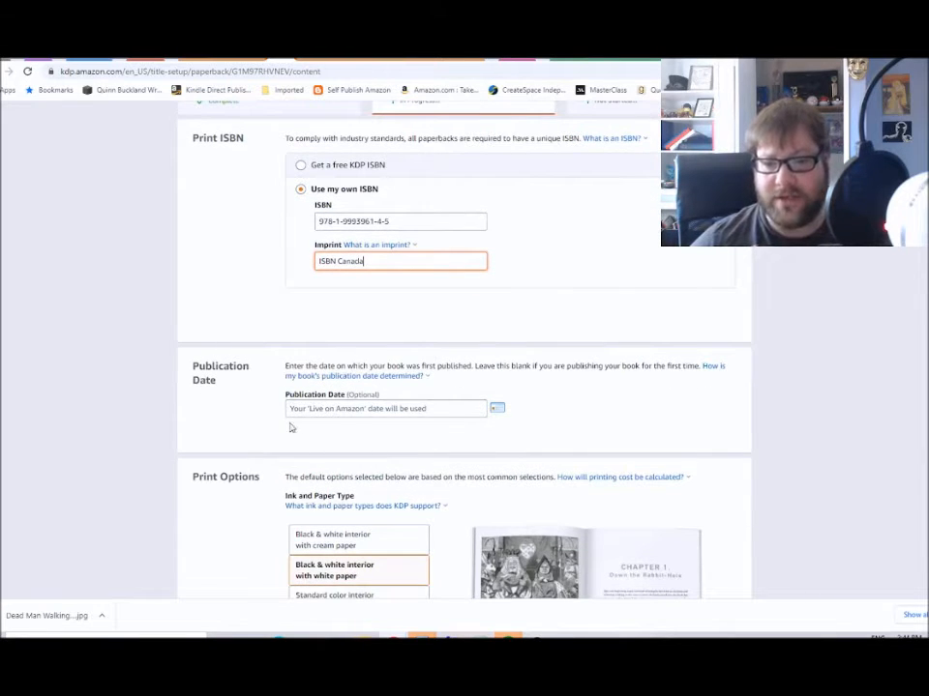
pyautogui.click(354, 380)
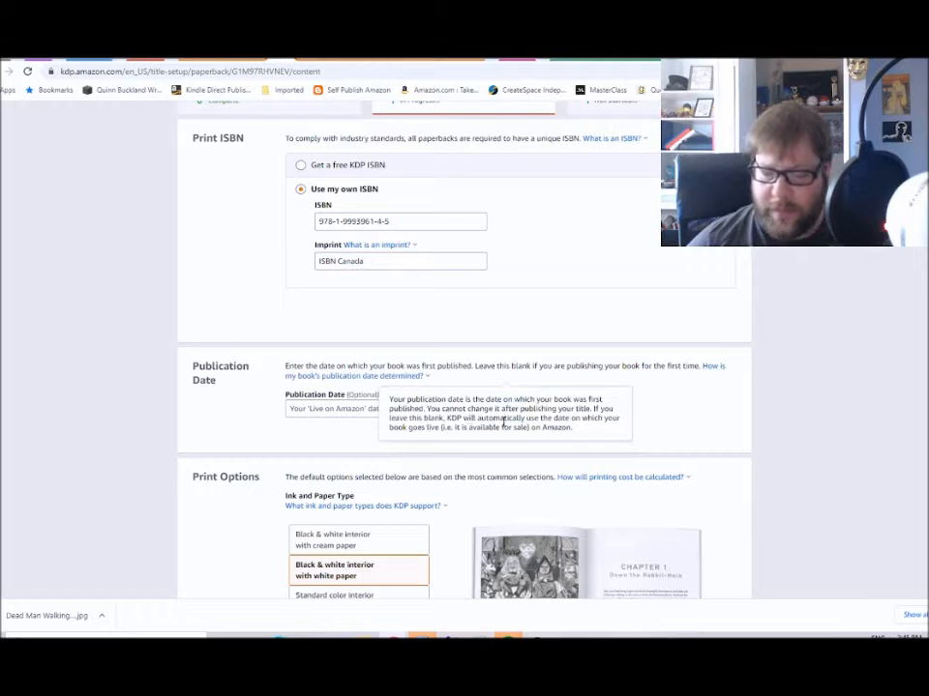
pyautogui.click(252, 422)
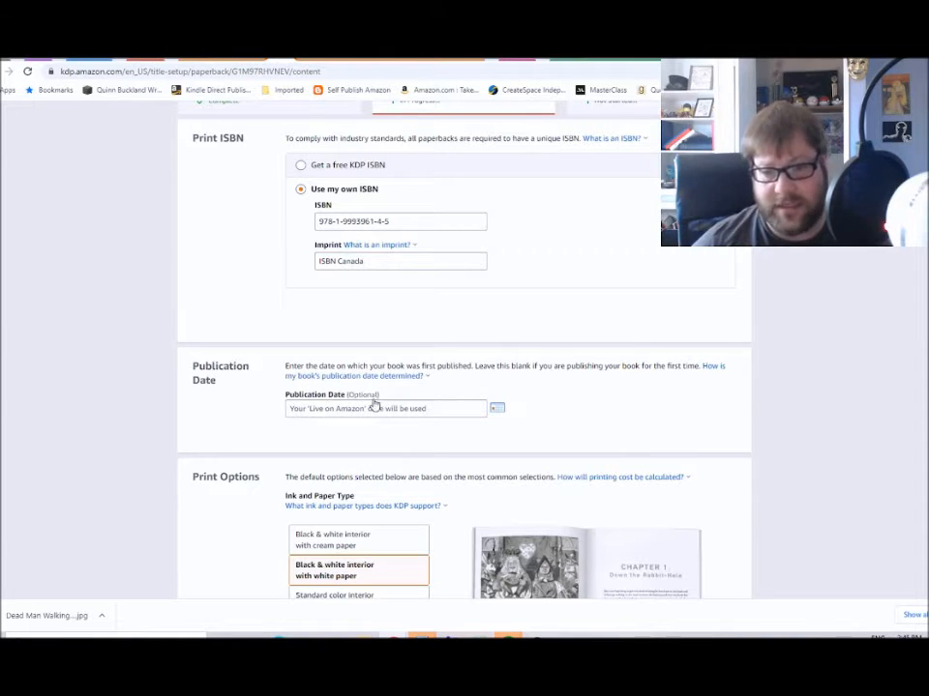
# - Examine the print options for ink and paper type, trim size, bleed and cover finish, including the help note on cover finishes
pyautogui.scroll(-1, 213, 440)
pyautogui.scroll(-3, 214, 439)
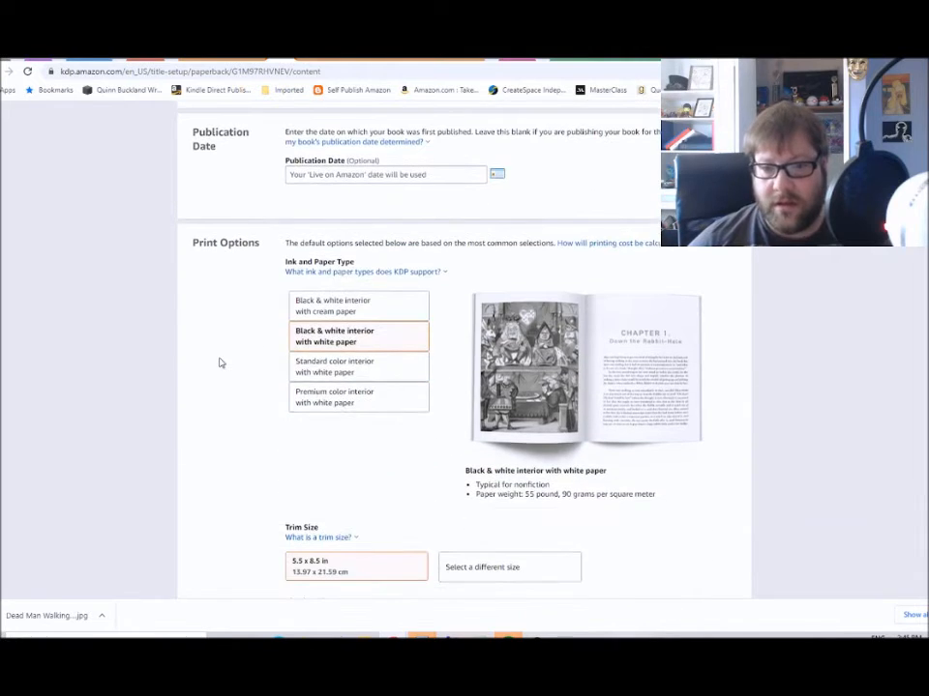
pyautogui.scroll(-1, 225, 353)
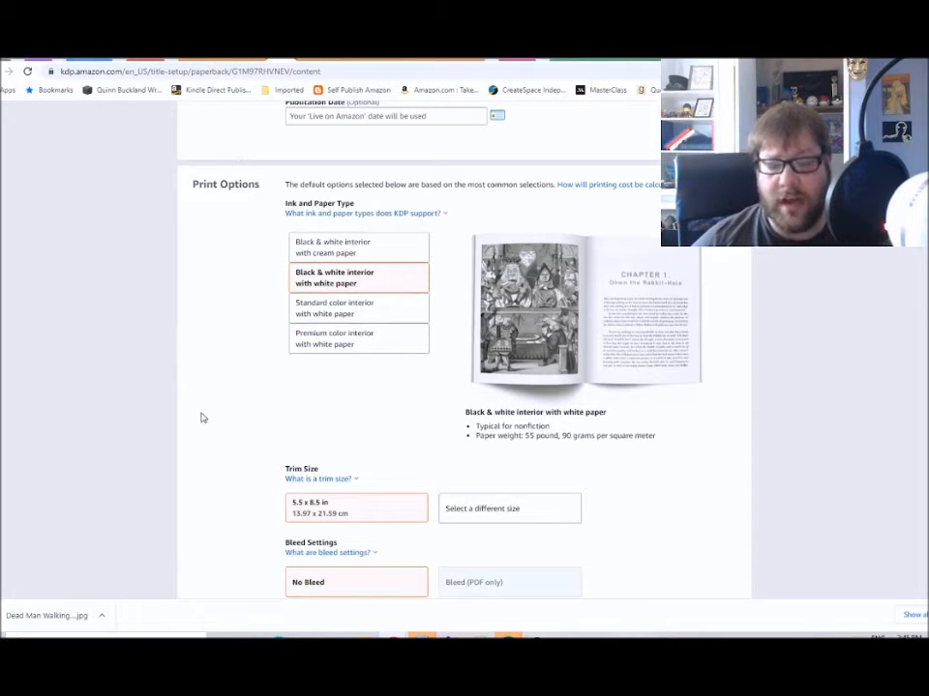
pyautogui.scroll(-1, 203, 418)
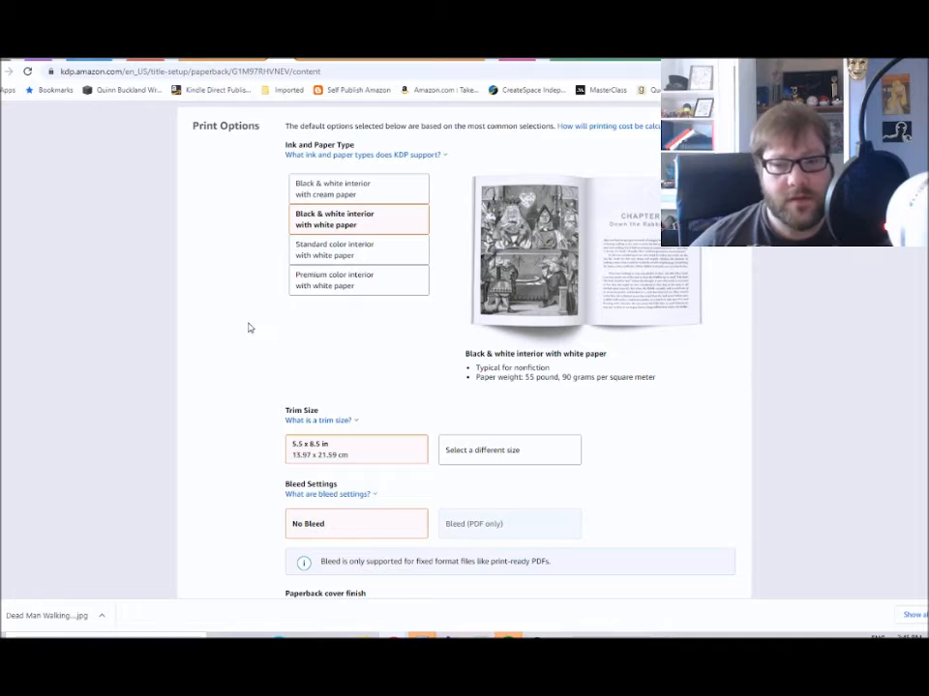
pyautogui.scroll(-1, 247, 328)
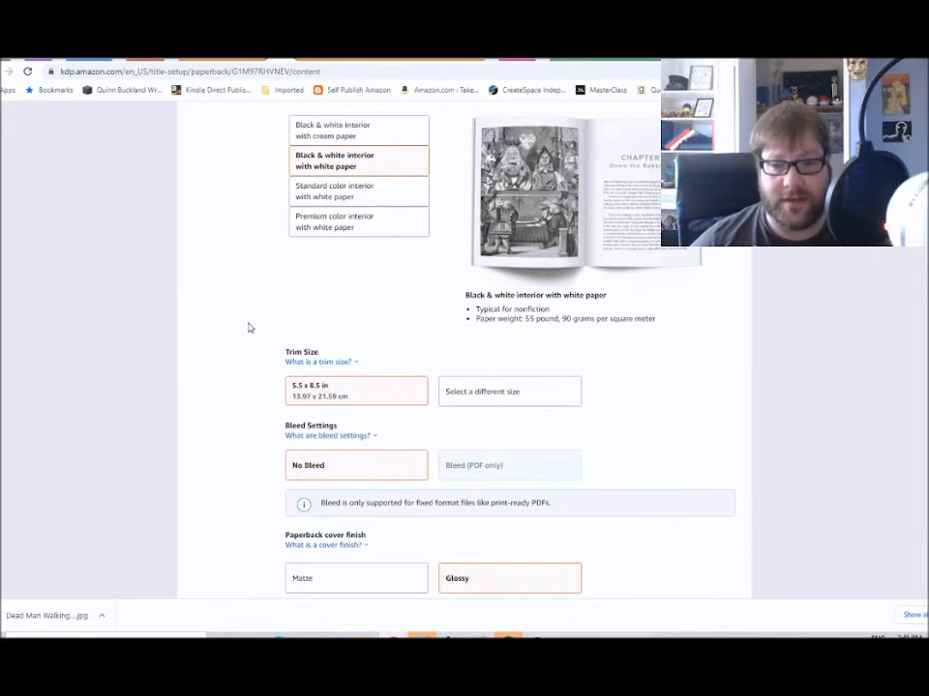
pyautogui.scroll(-1, 249, 326)
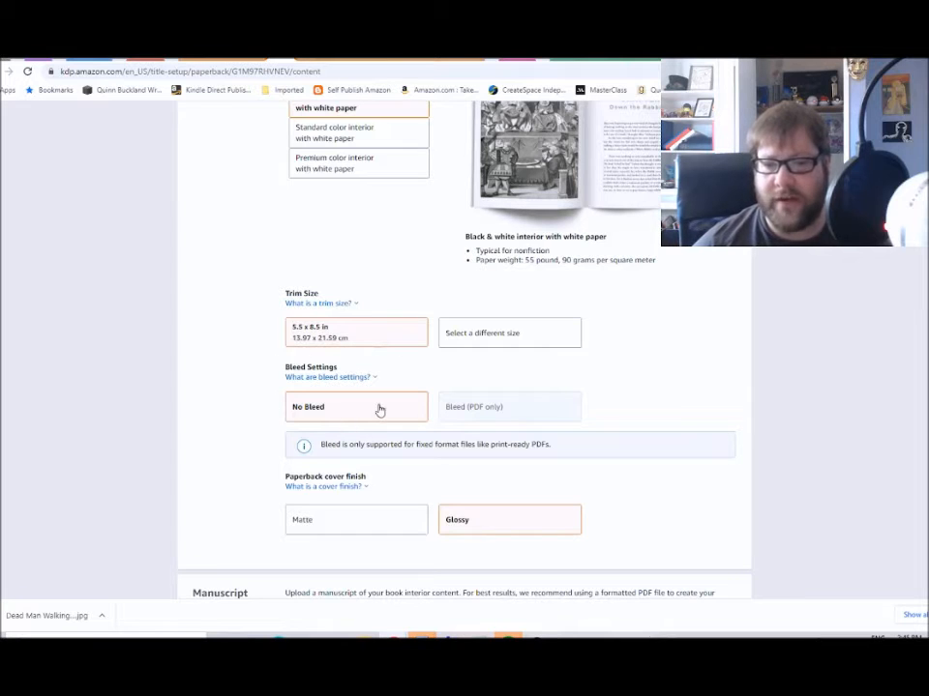
pyautogui.scroll(1, 352, 350)
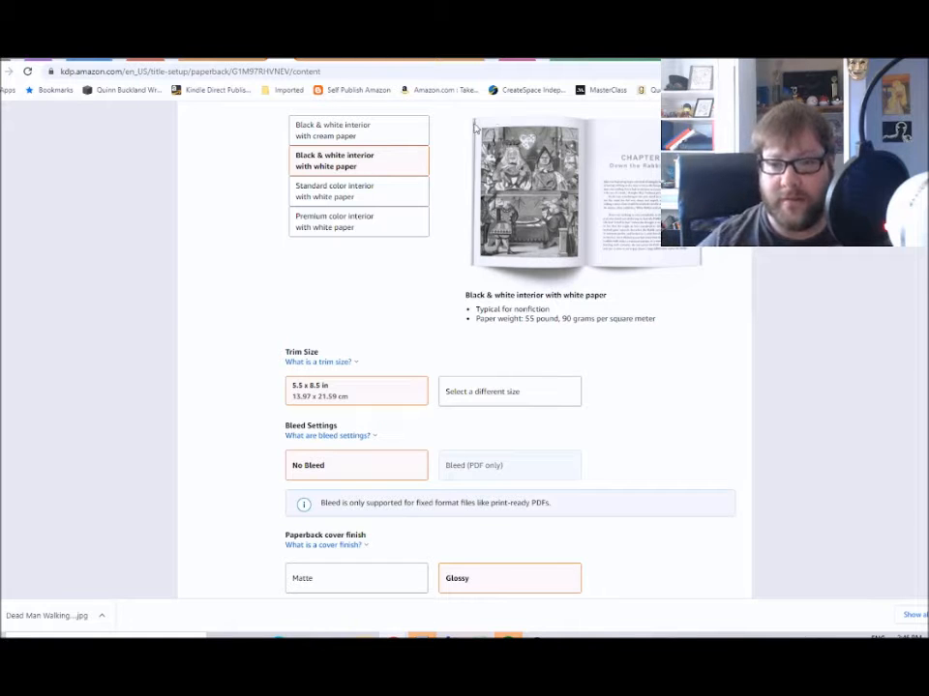
pyautogui.scroll(-3, 201, 397)
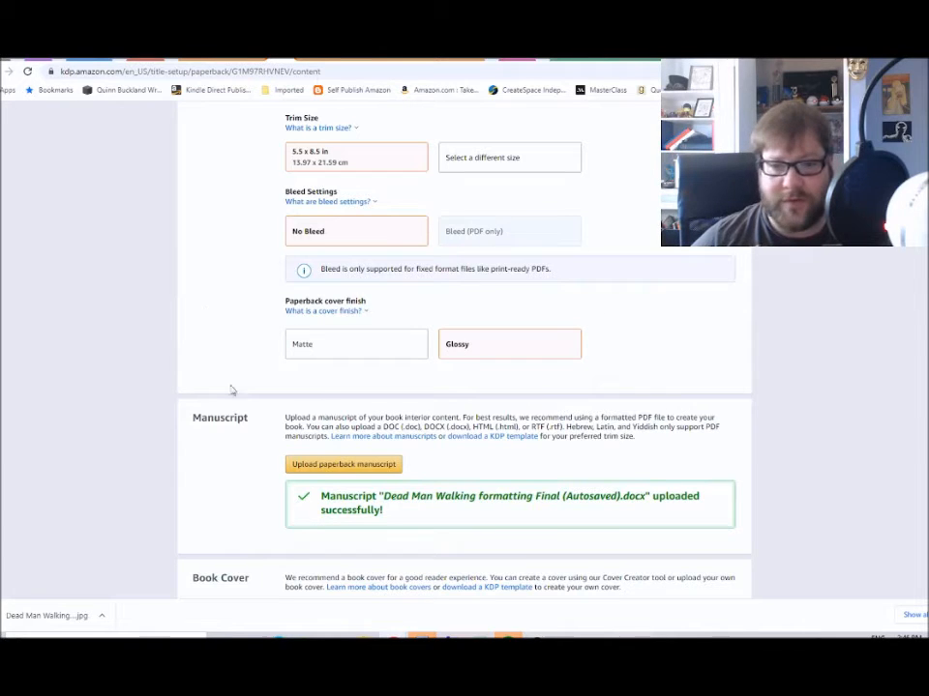
pyautogui.click(327, 311)
pyautogui.click(327, 372)
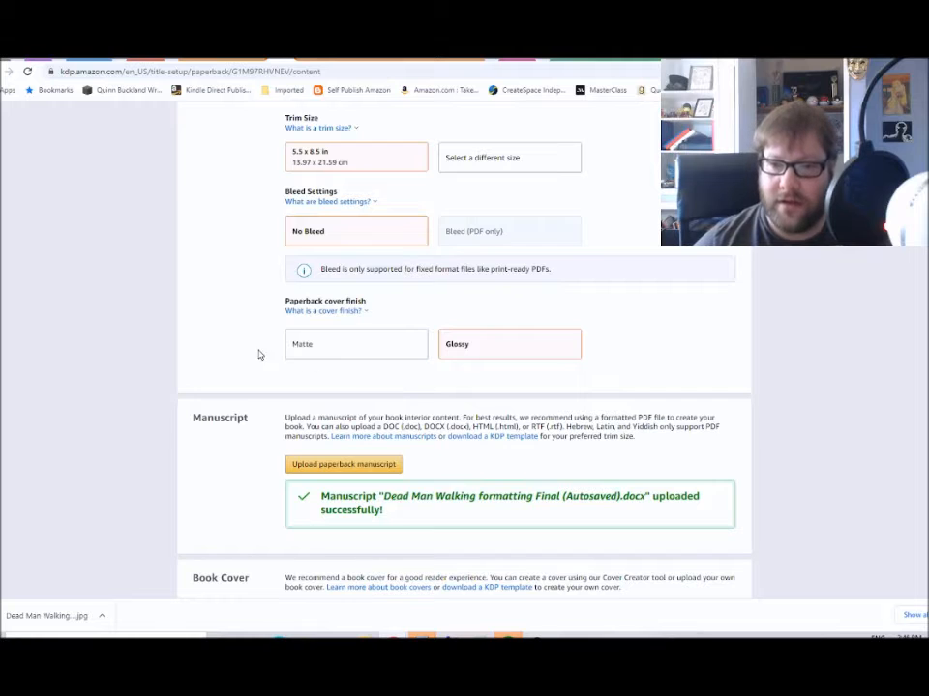
# - Return to the Paperback Details page, saving the content changes
pyautogui.scroll(-1, 259, 387)
pyautogui.scroll(20, 258, 387)
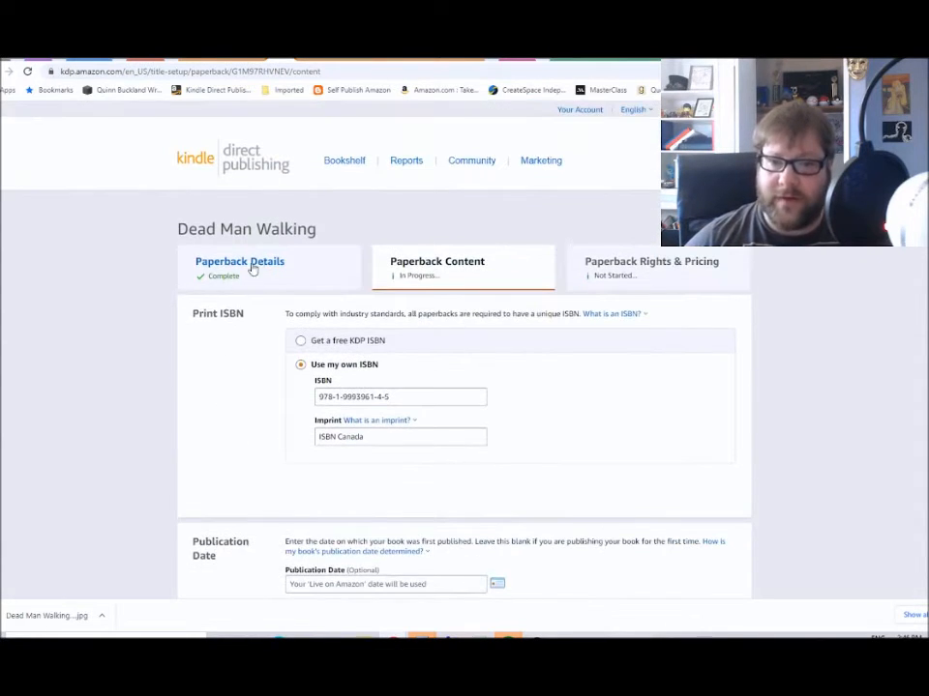
pyautogui.click(256, 268)
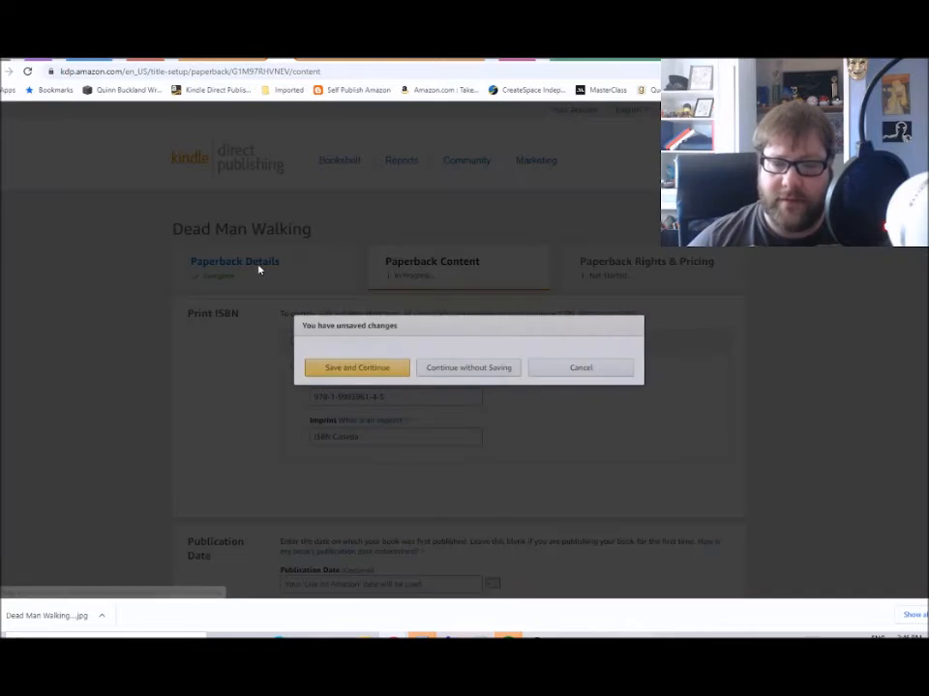
pyautogui.click(355, 368)
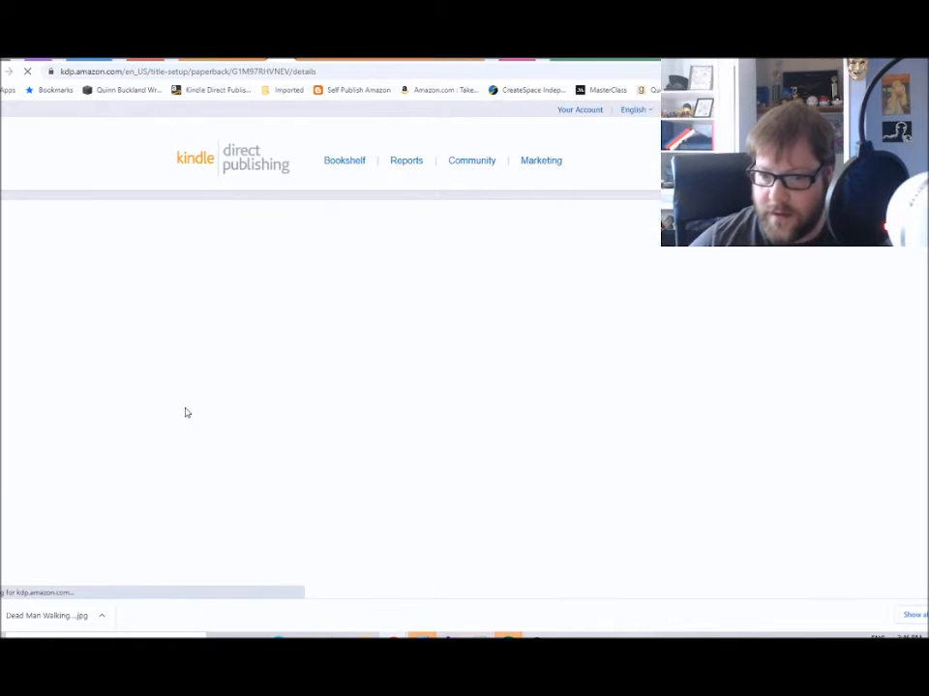
# - Review the paperback details from language and title through author, description, publishing rights and keywords to the categories
pyautogui.scroll(-1, 186, 413)
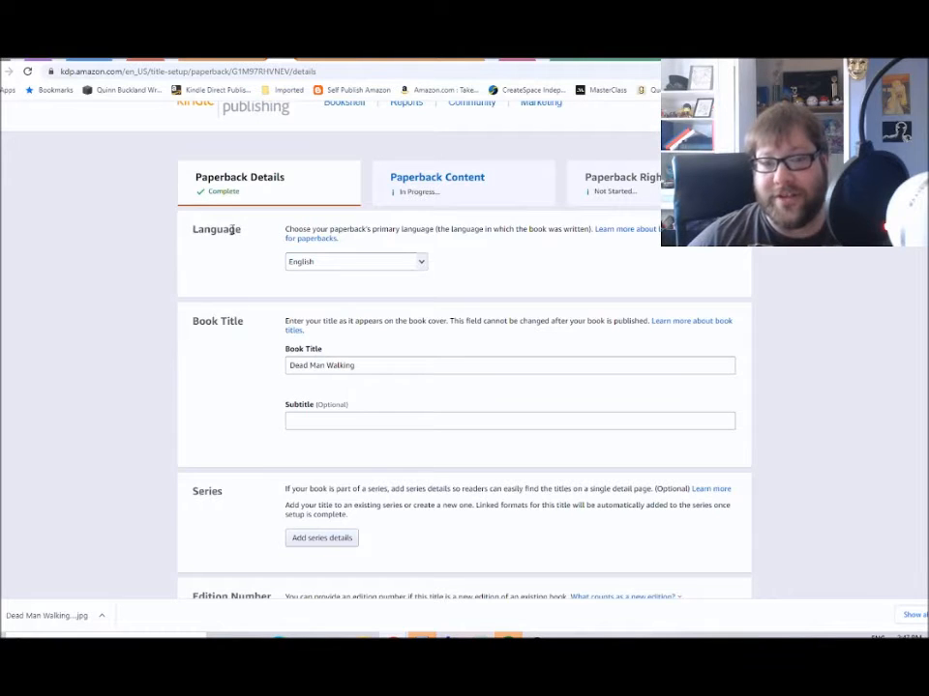
pyautogui.scroll(-3, 155, 348)
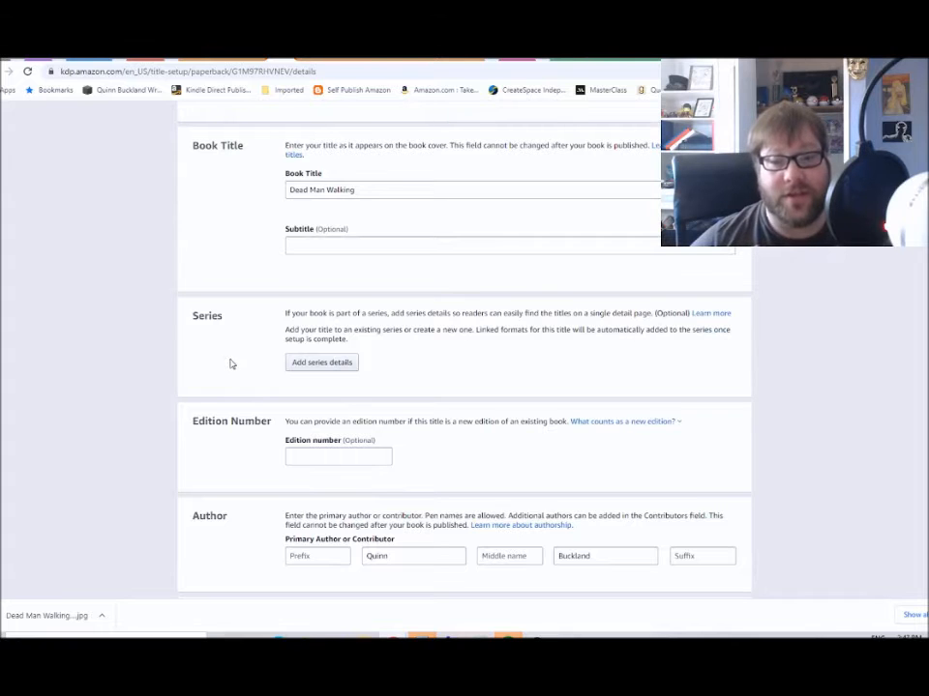
pyautogui.scroll(-3, 116, 411)
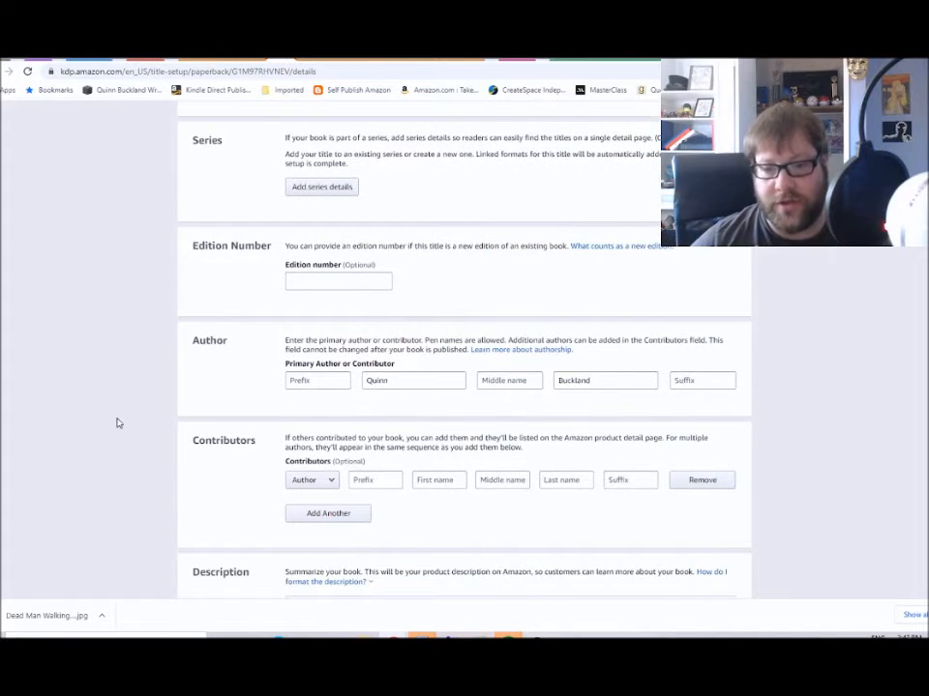
pyautogui.scroll(-3, 118, 422)
pyautogui.scroll(-2, 135, 300)
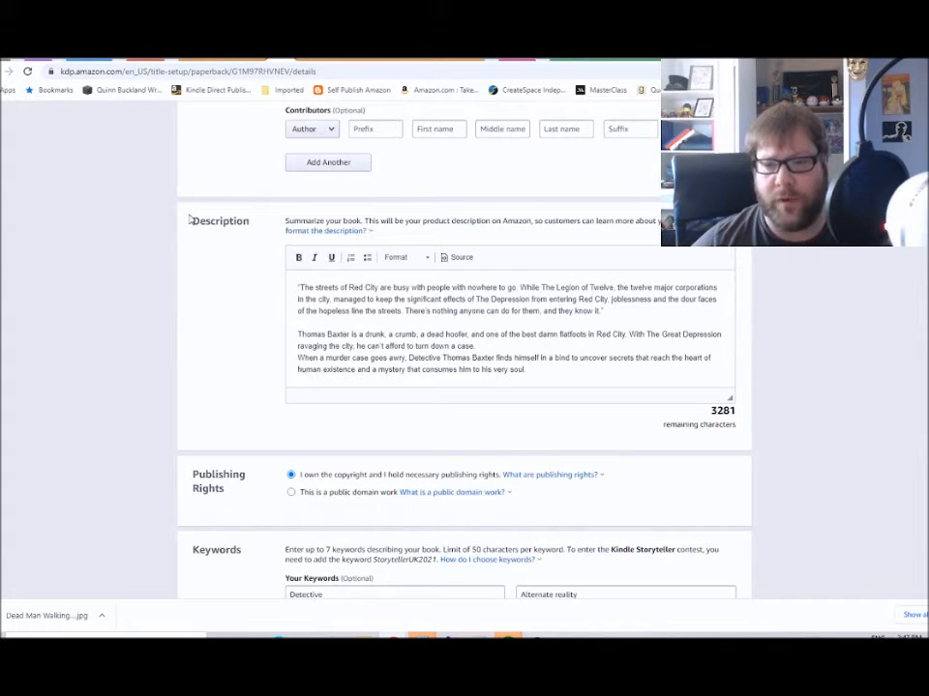
pyautogui.scroll(-2, 181, 397)
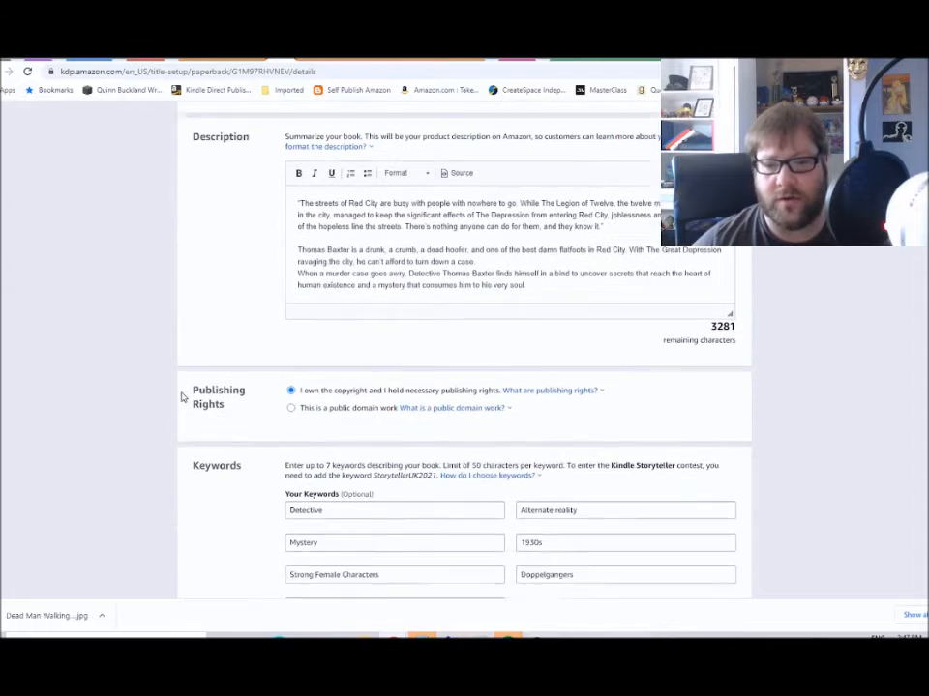
pyautogui.scroll(-4, 174, 387)
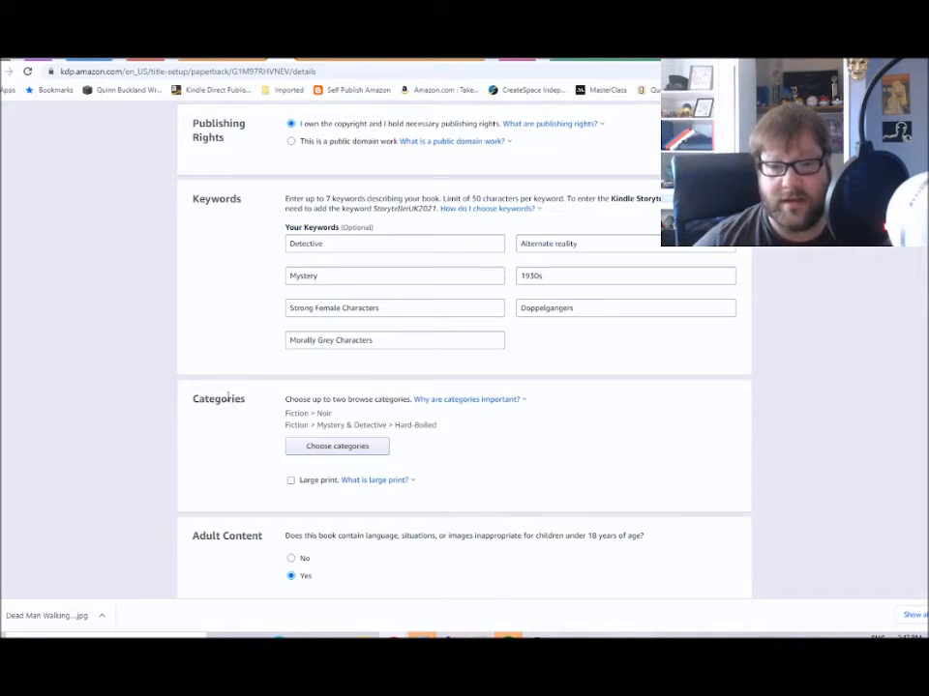
# - Read the help note on why categories are important, and save the details to continue to the content page
pyautogui.click(477, 402)
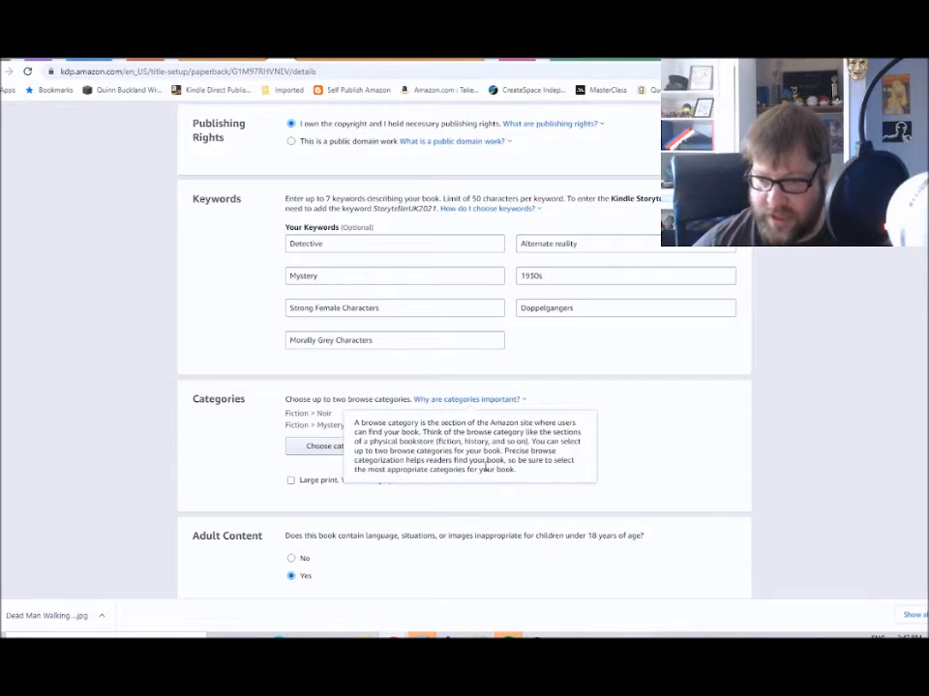
pyautogui.click(222, 447)
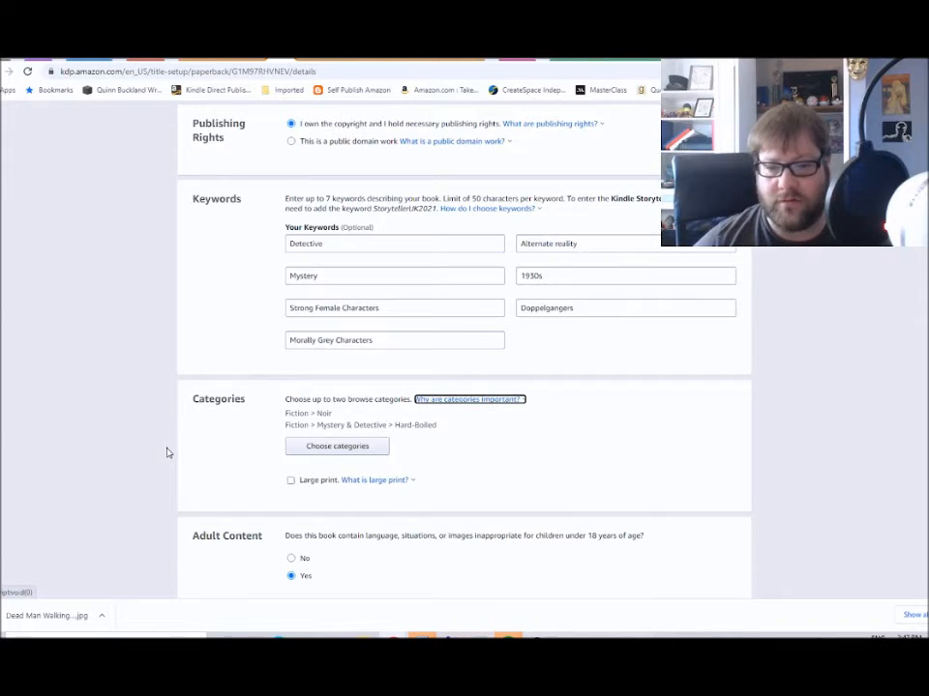
pyautogui.scroll(-4, 166, 453)
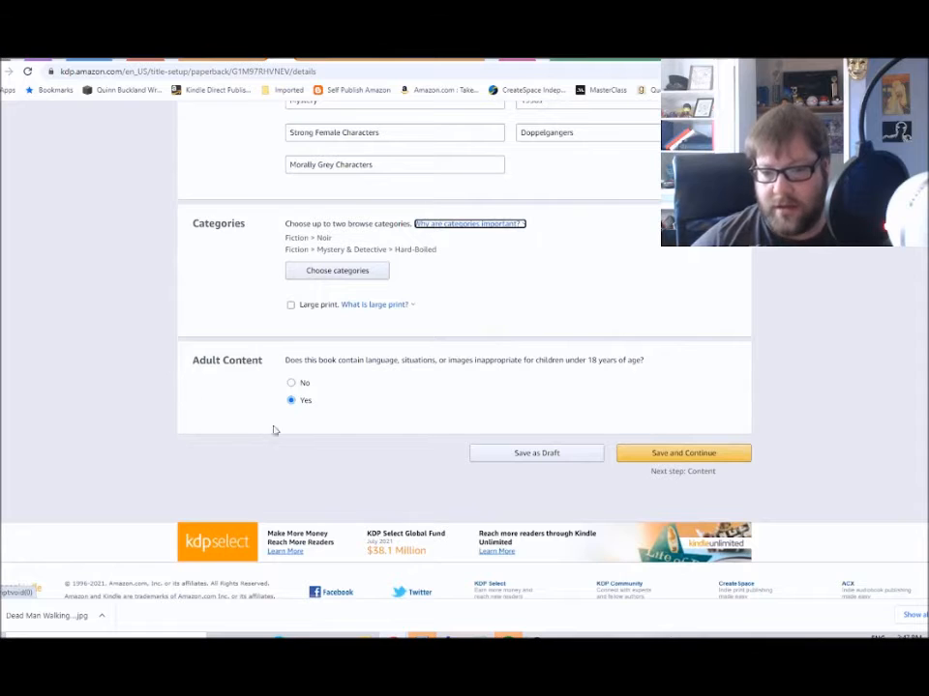
pyautogui.click(699, 457)
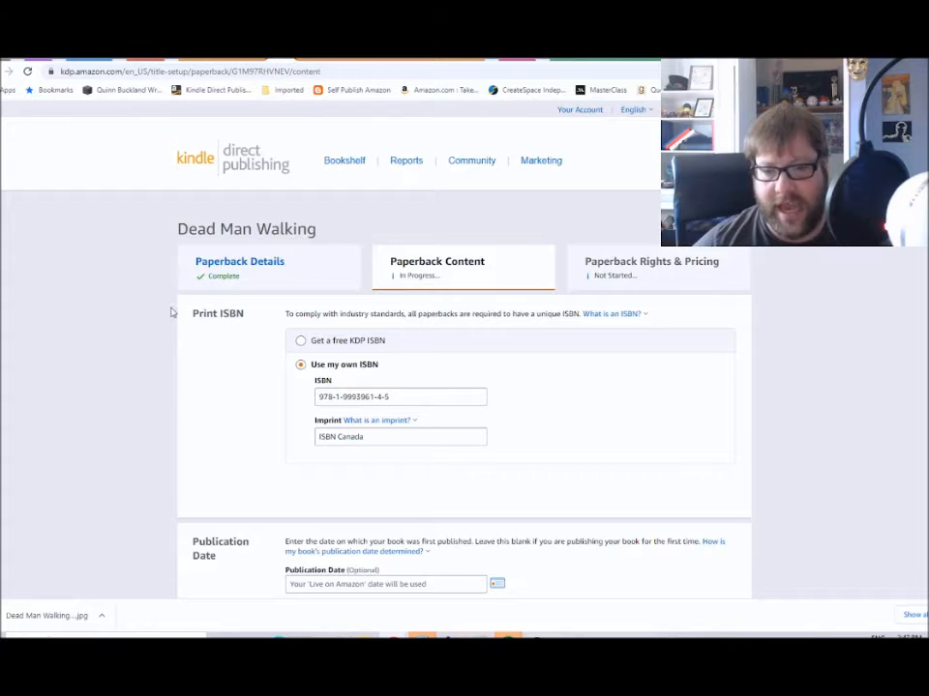
# - Look over the content page again from the publication date and print options down to the manuscript and book cover sections
pyautogui.scroll(-2, 201, 474)
pyautogui.scroll(-2, 181, 428)
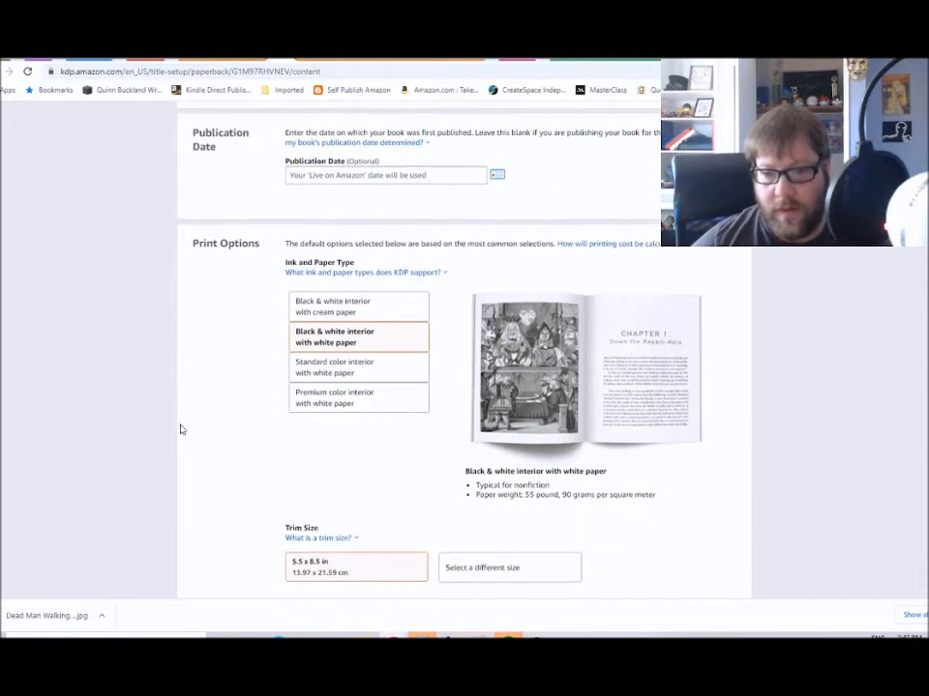
pyautogui.scroll(-2, 214, 400)
pyautogui.scroll(-2, 218, 426)
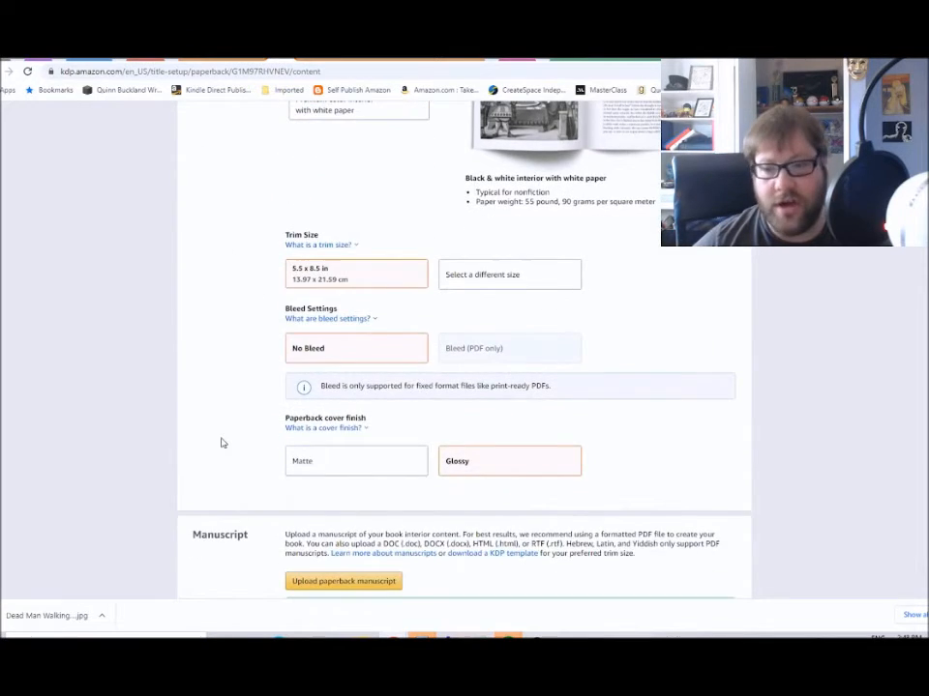
pyautogui.scroll(4, 218, 435)
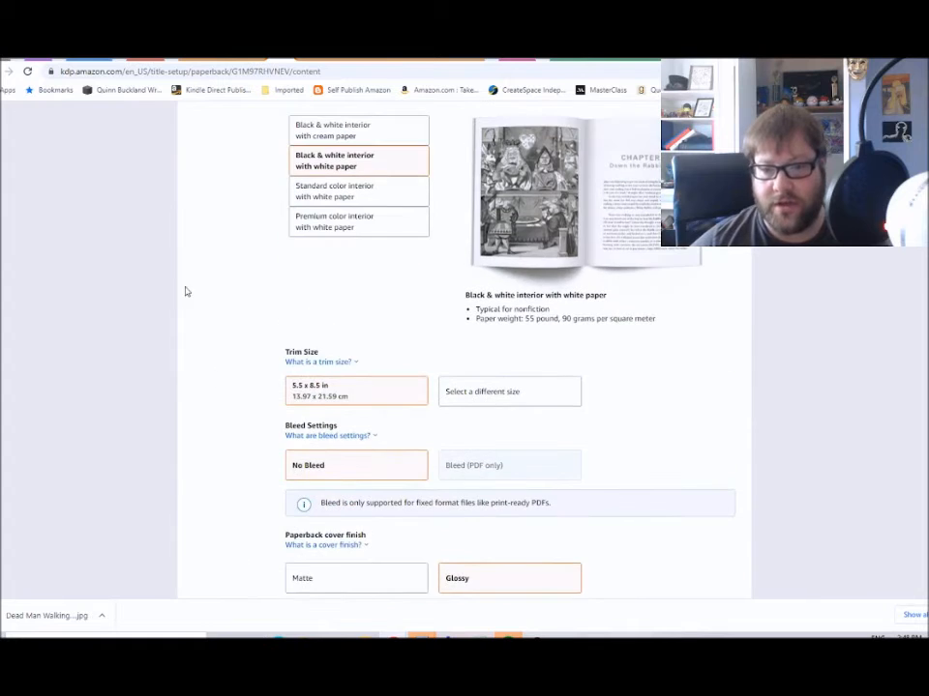
pyautogui.scroll(-3, 209, 311)
pyautogui.scroll(-1, 223, 445)
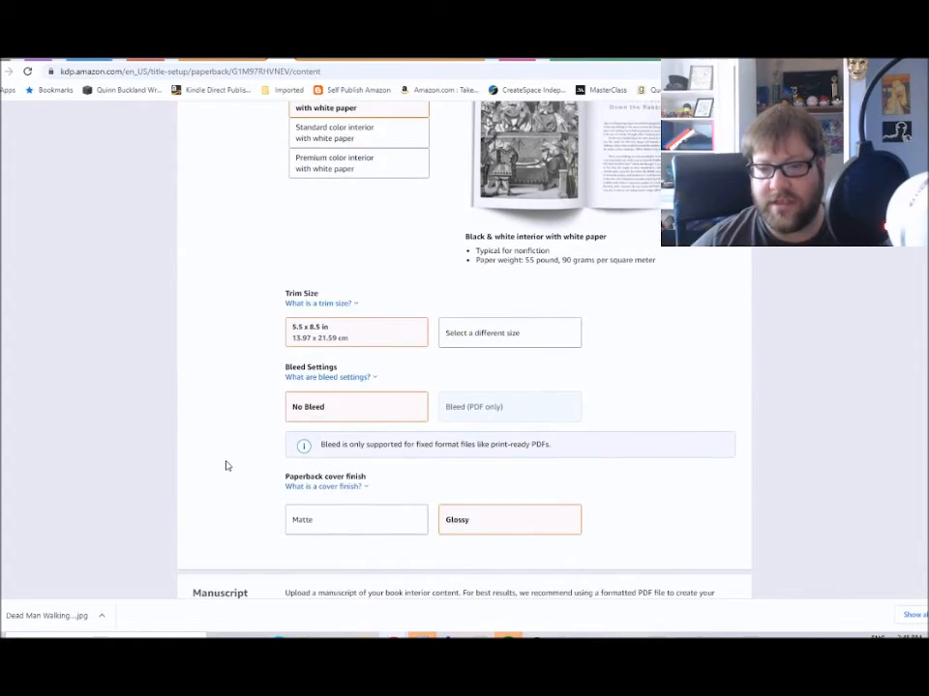
pyautogui.scroll(4, 228, 466)
pyautogui.scroll(-4, 227, 467)
pyautogui.scroll(4, 226, 465)
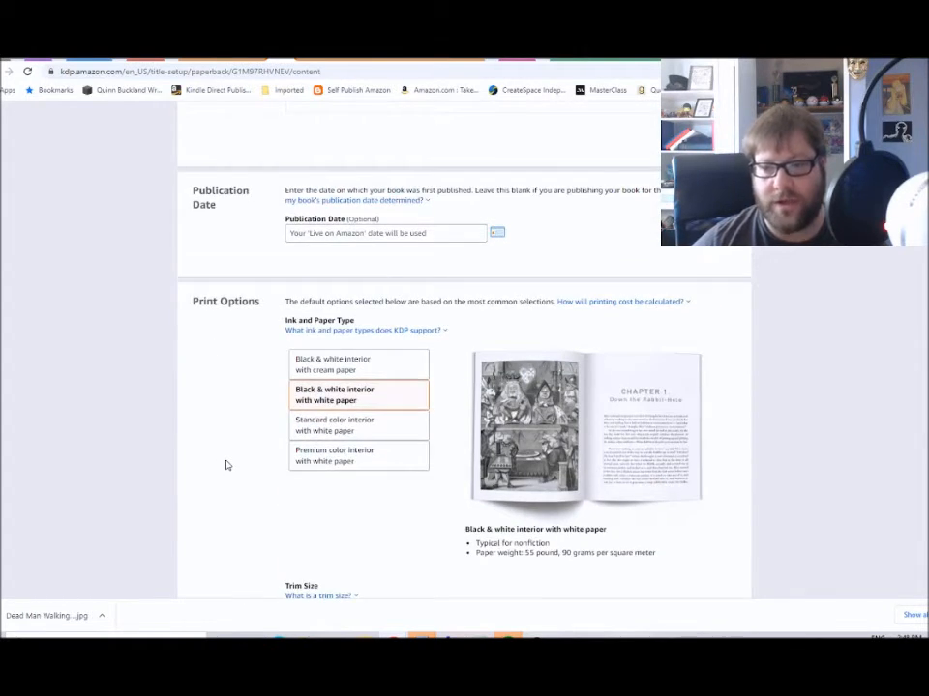
pyautogui.scroll(-10, 225, 465)
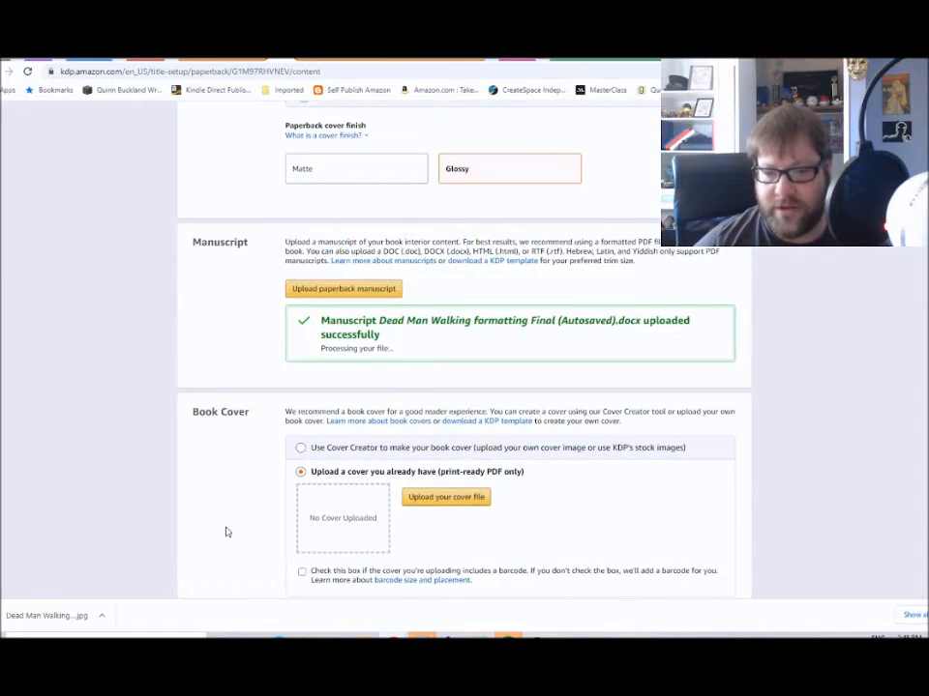
pyautogui.scroll(-2, 234, 524)
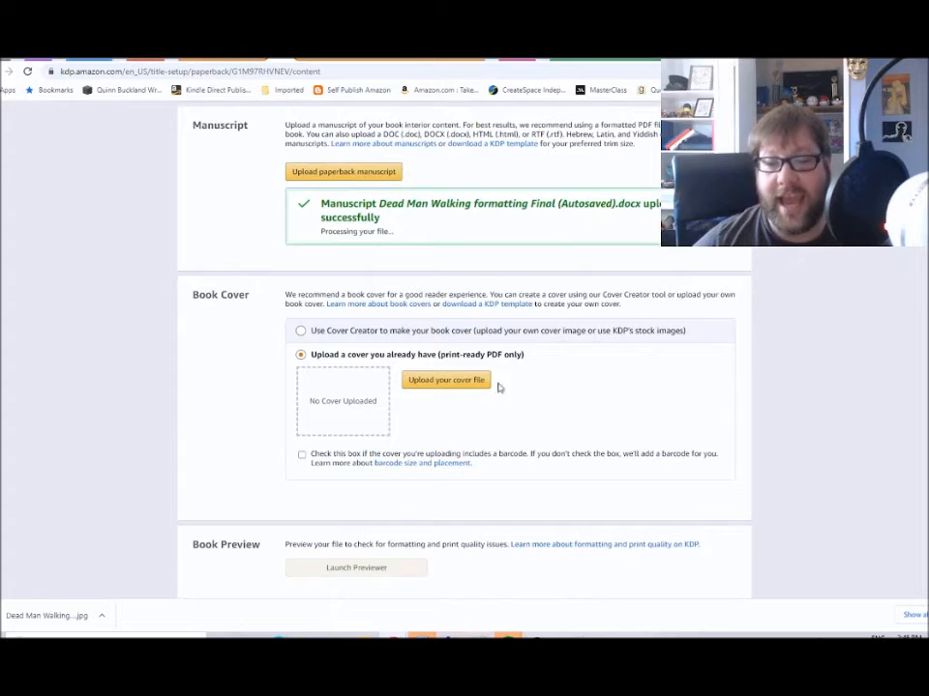
# - Open the paperback manuscript upload and browse to the Finished Work folder inside My Work for the manuscript file
pyautogui.click(336, 174)
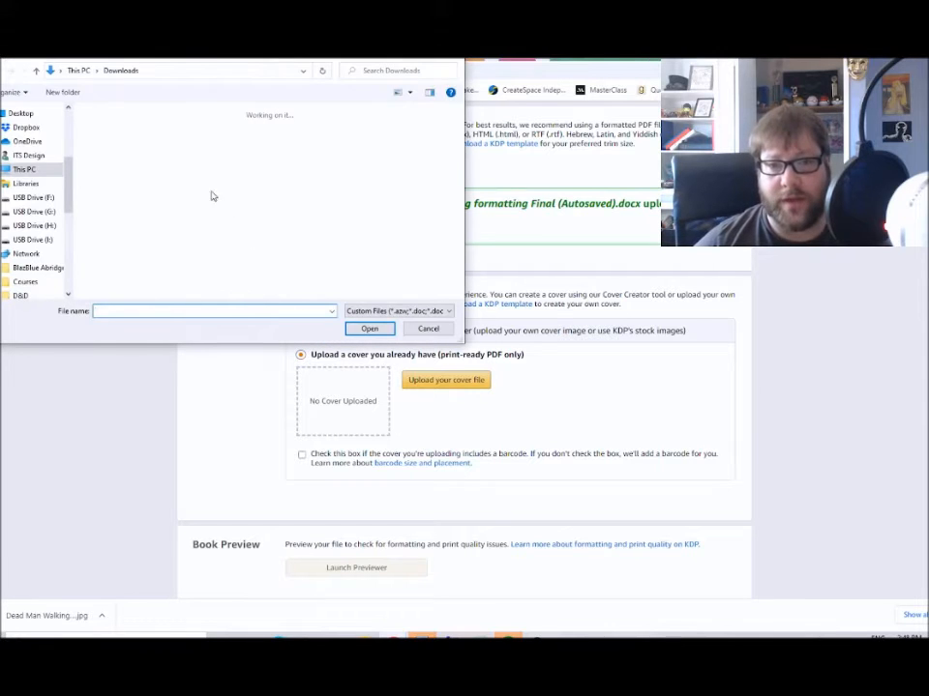
pyautogui.moveTo(67, 179); pyautogui.dragTo(68, 223)
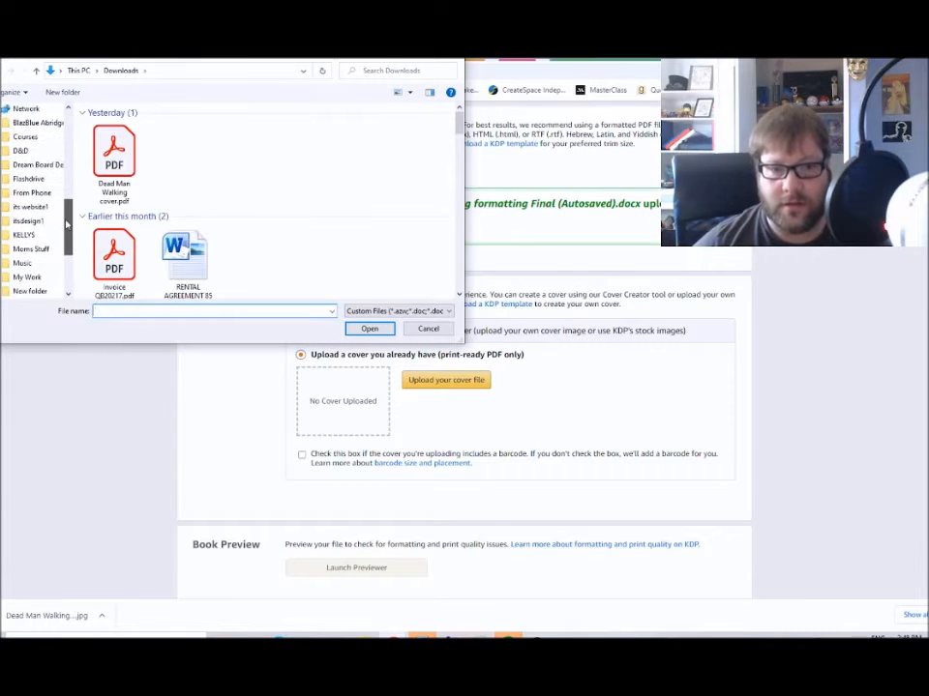
pyautogui.click(40, 281)
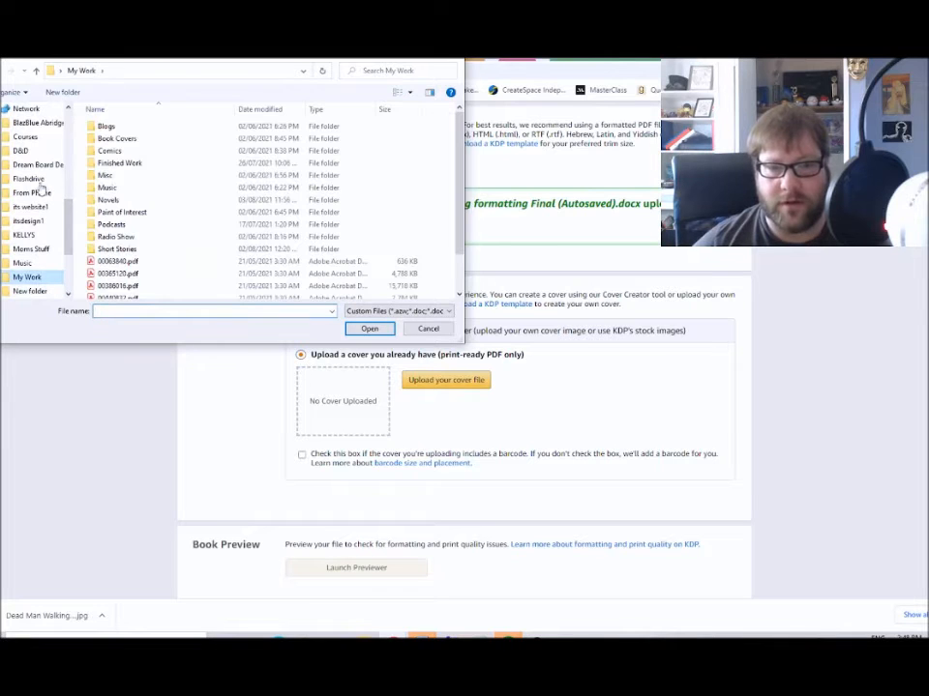
pyautogui.click(157, 171)
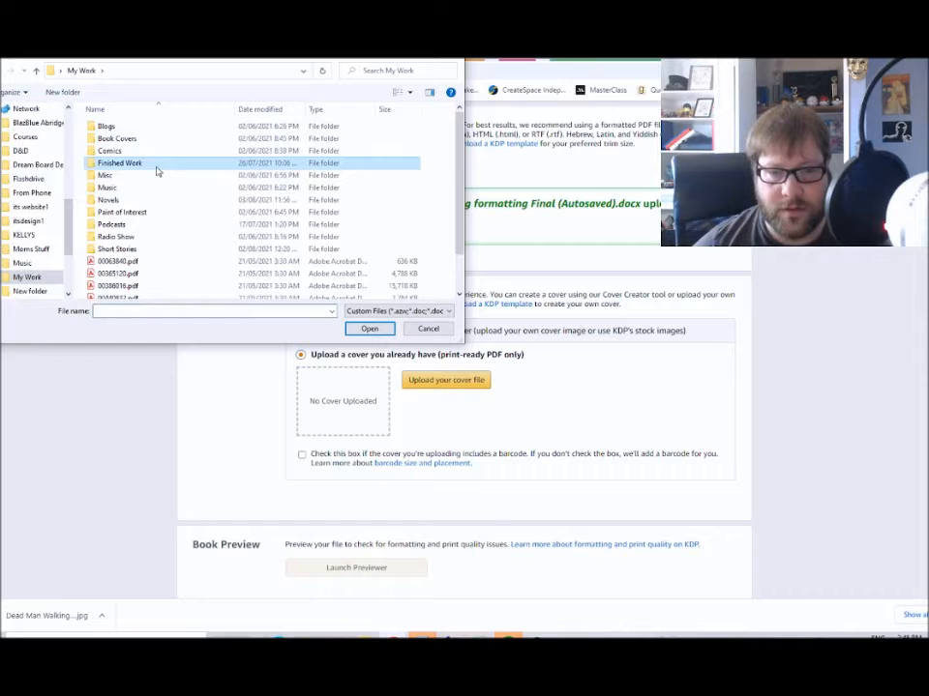
pyautogui.doubleClick(157, 171)
pyautogui.doubleClick(145, 128)
pyautogui.doubleClick(167, 141)
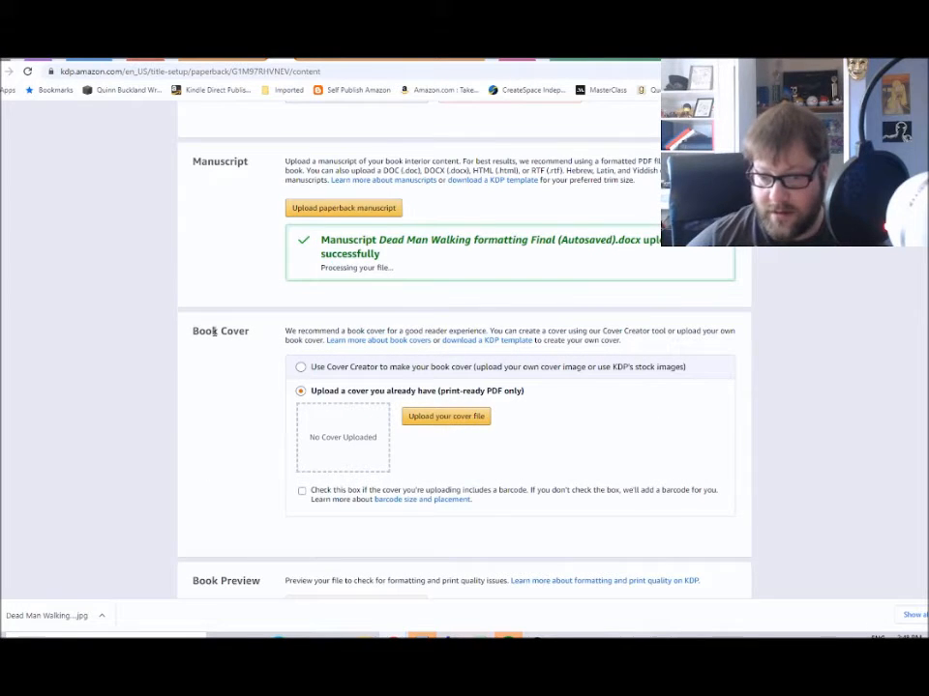
# - Set the book cover method to Cover Creator instead of uploading a print-ready PDF
pyautogui.scroll(-1, 240, 429)
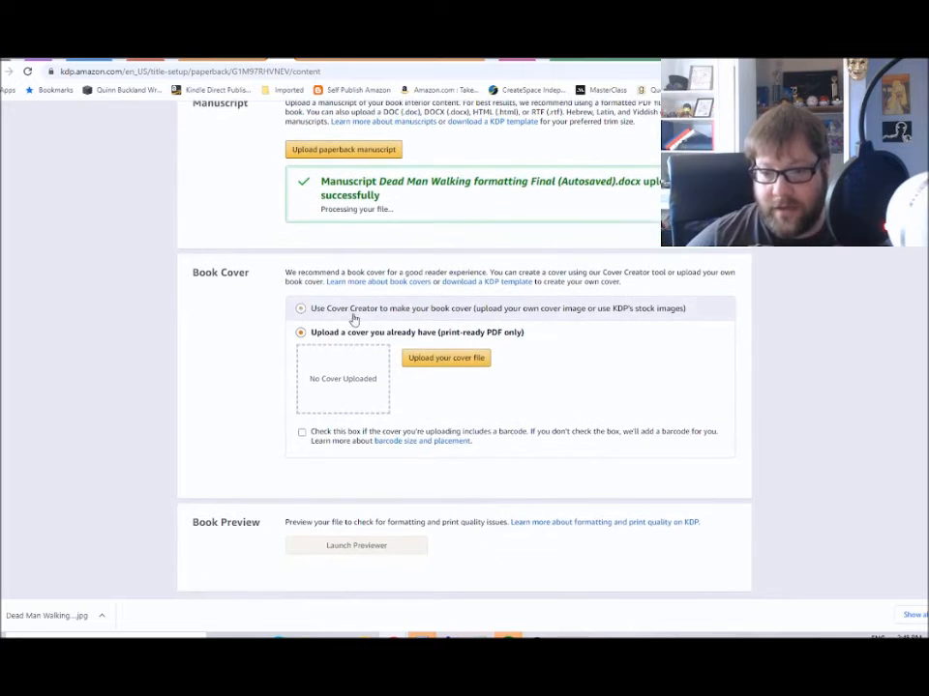
pyautogui.click(363, 315)
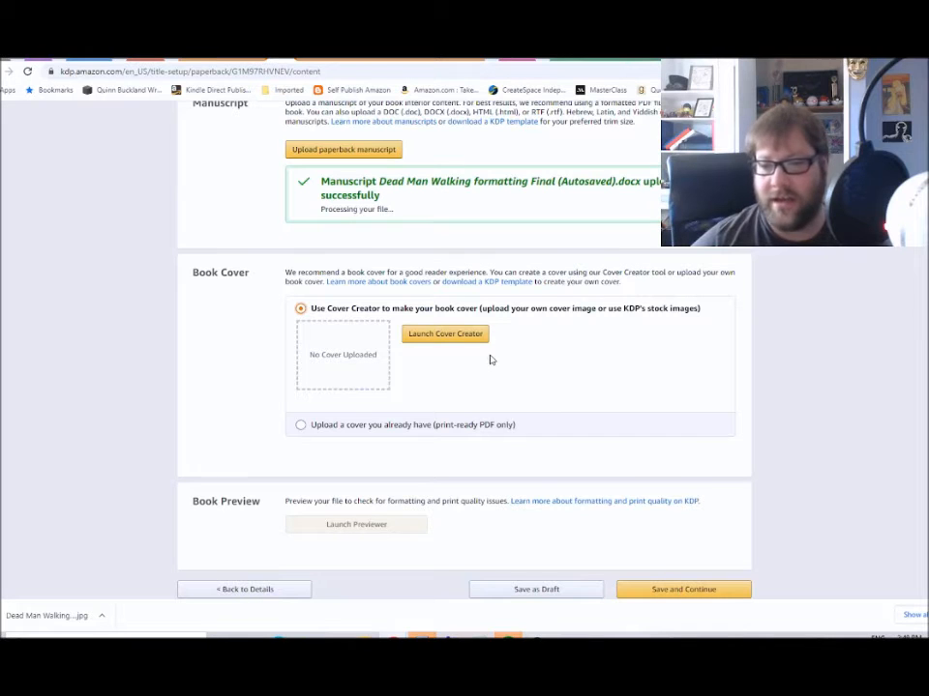
# - Open Cover Creator, dismiss its introduction and image-source prompt, look over the cover design templates, and return to the paperback content page
pyautogui.click(454, 337)
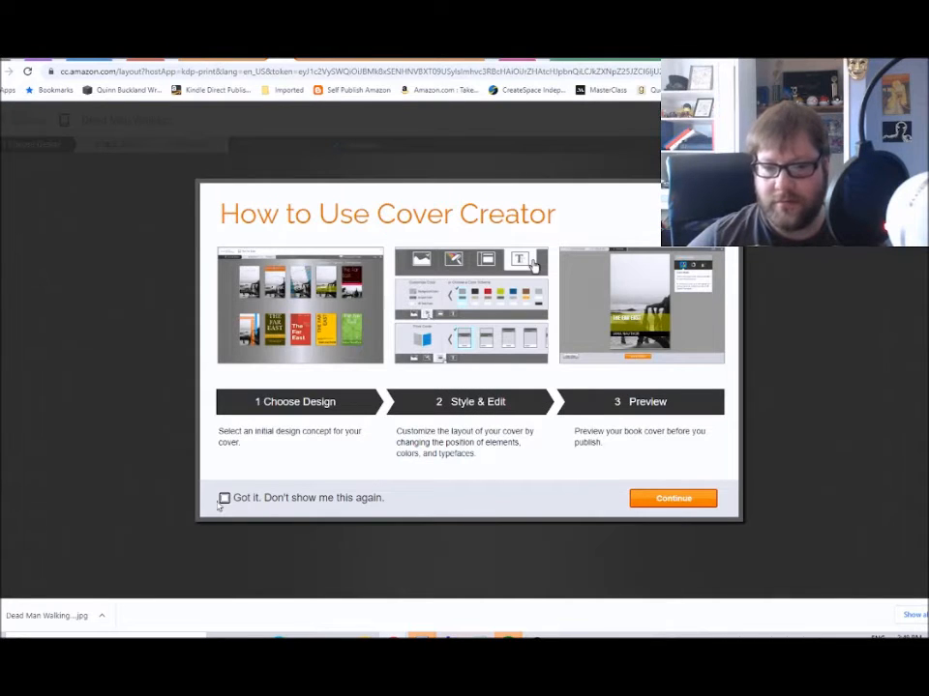
pyautogui.click(224, 499)
pyautogui.click(673, 498)
pyautogui.click(627, 373)
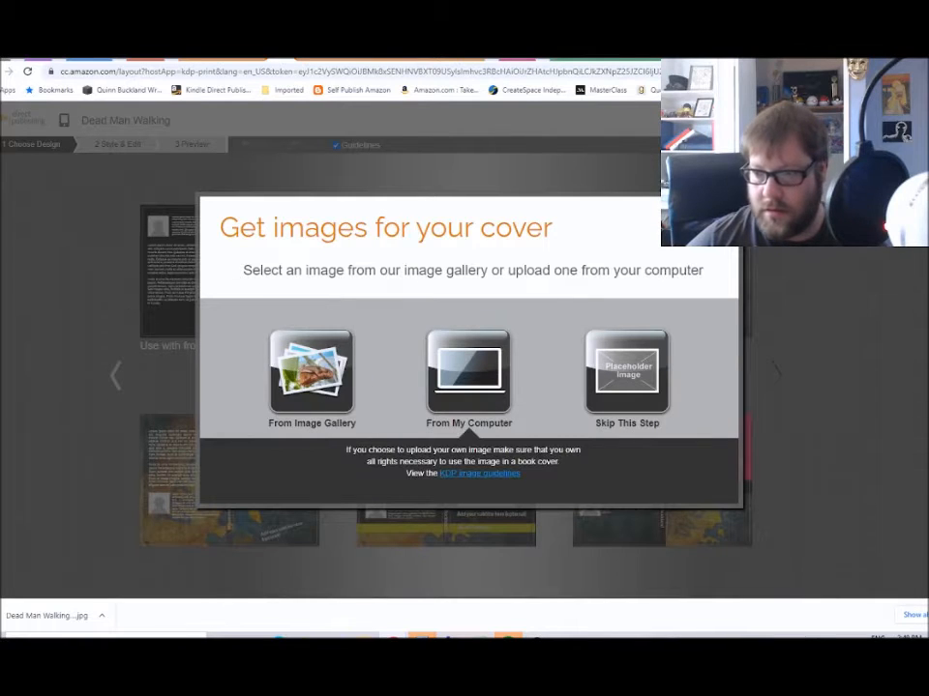
pyautogui.click(721, 215)
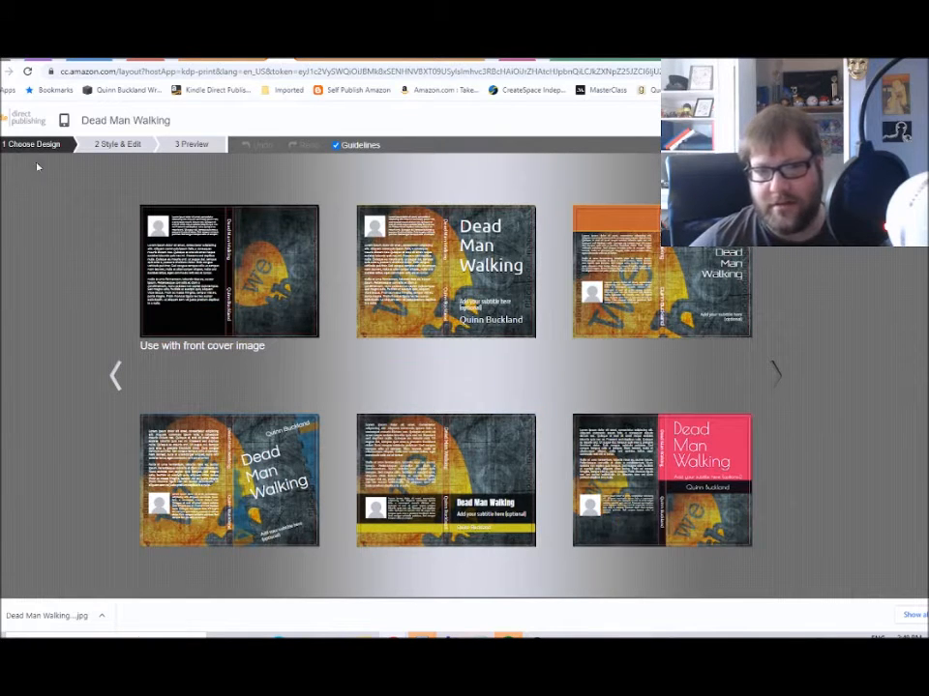
pyautogui.hotkey('alt', 'Left')
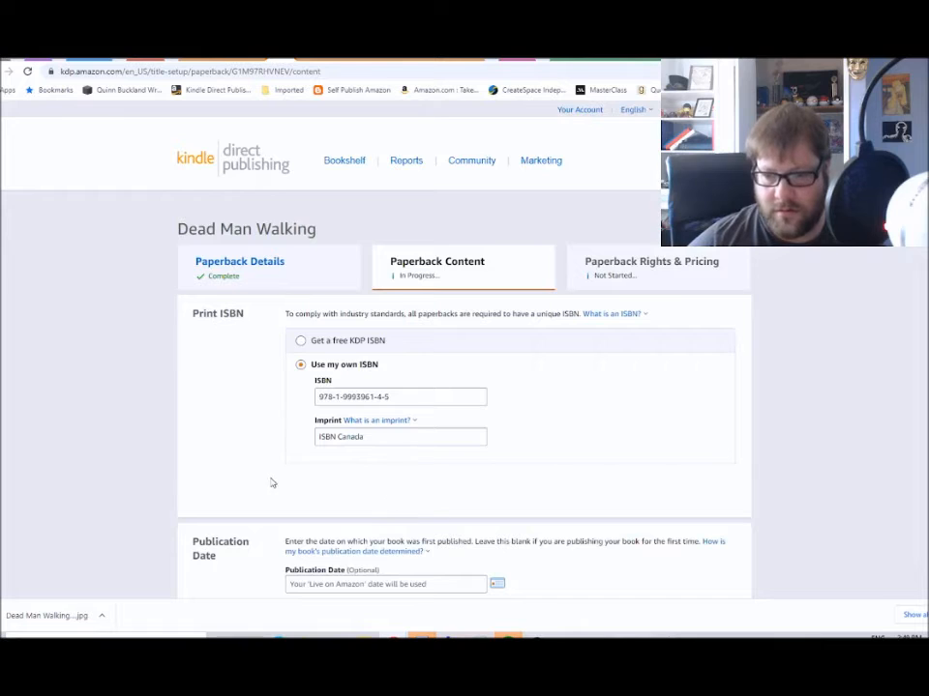
# - Switch the book cover method to a print-ready PDF and upload "Dead Man Walking cover.pdf" from the Downloads folder
pyautogui.scroll(-15, 271, 483)
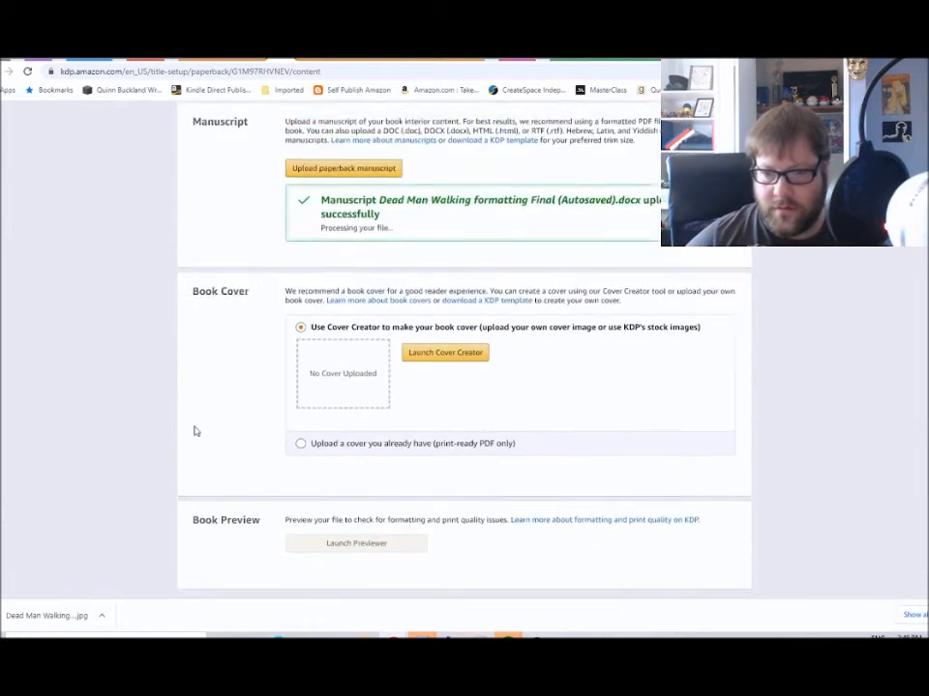
pyautogui.click(362, 388)
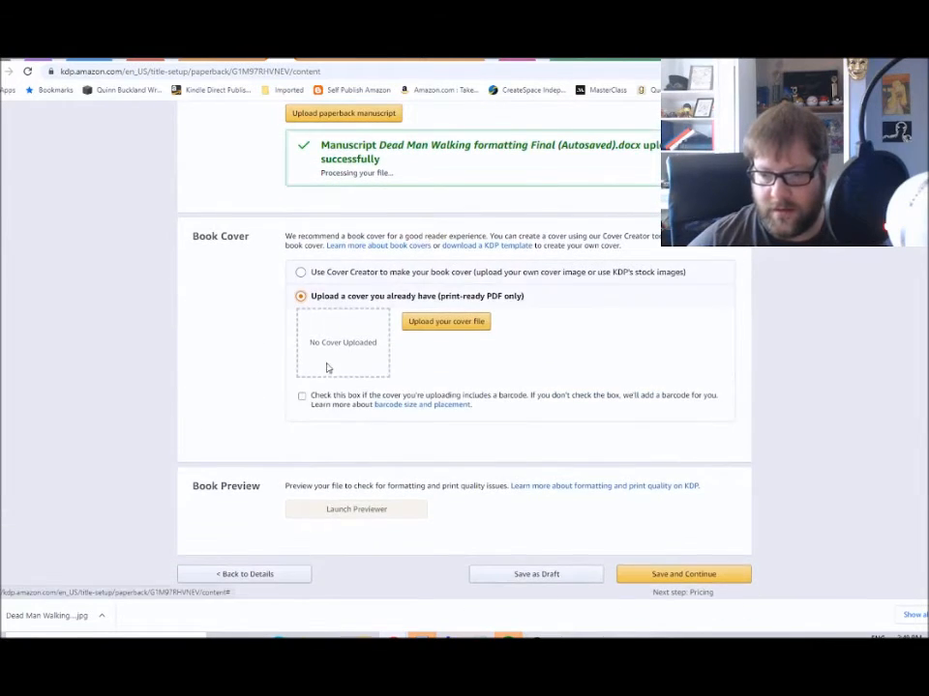
pyautogui.click(425, 322)
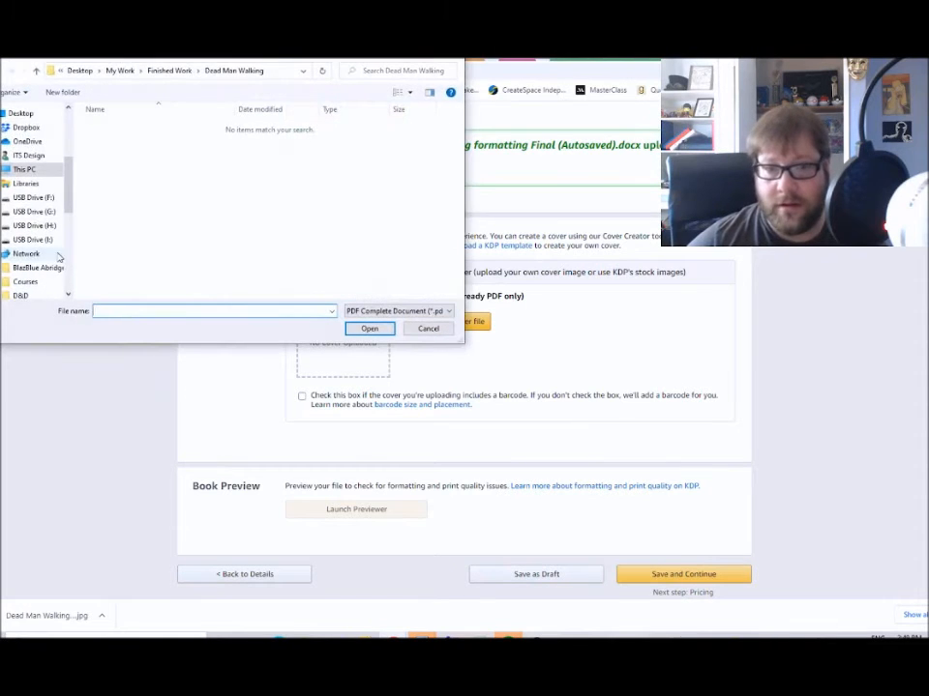
pyautogui.scroll(4, 49, 145)
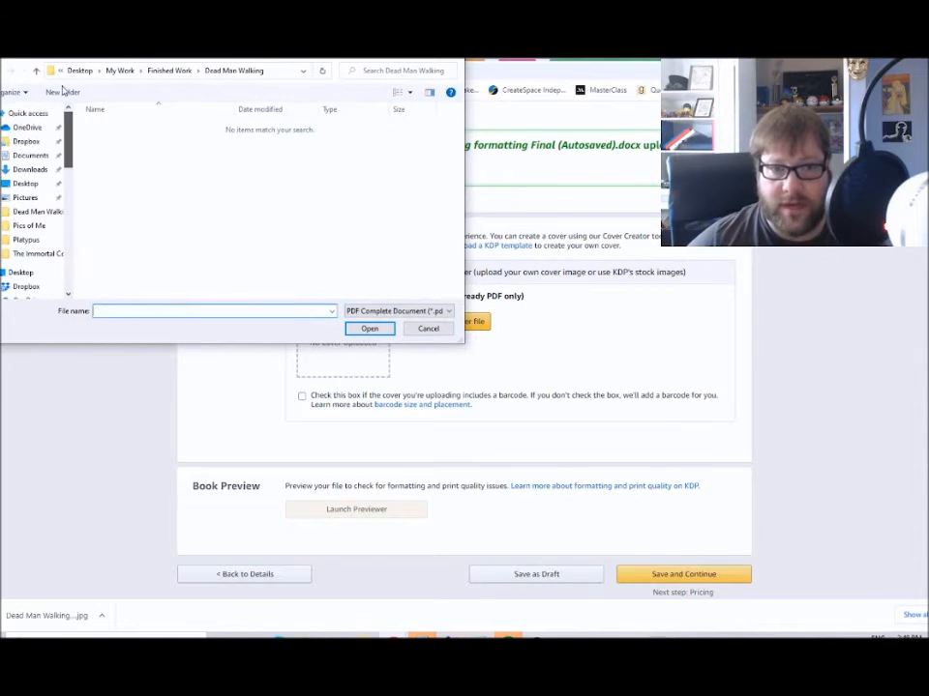
pyautogui.click(33, 170)
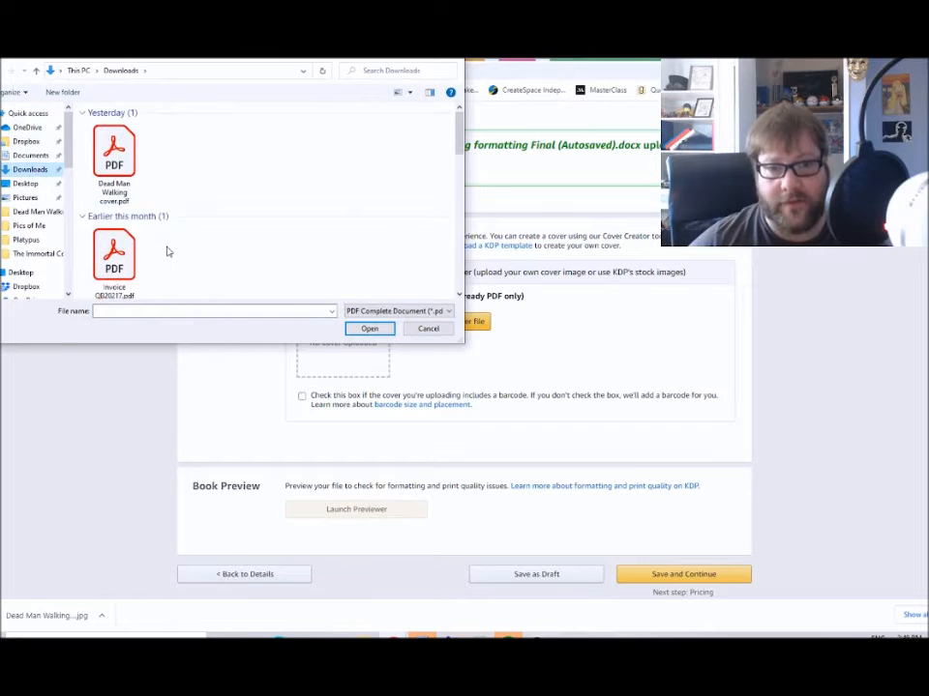
pyautogui.click(115, 155)
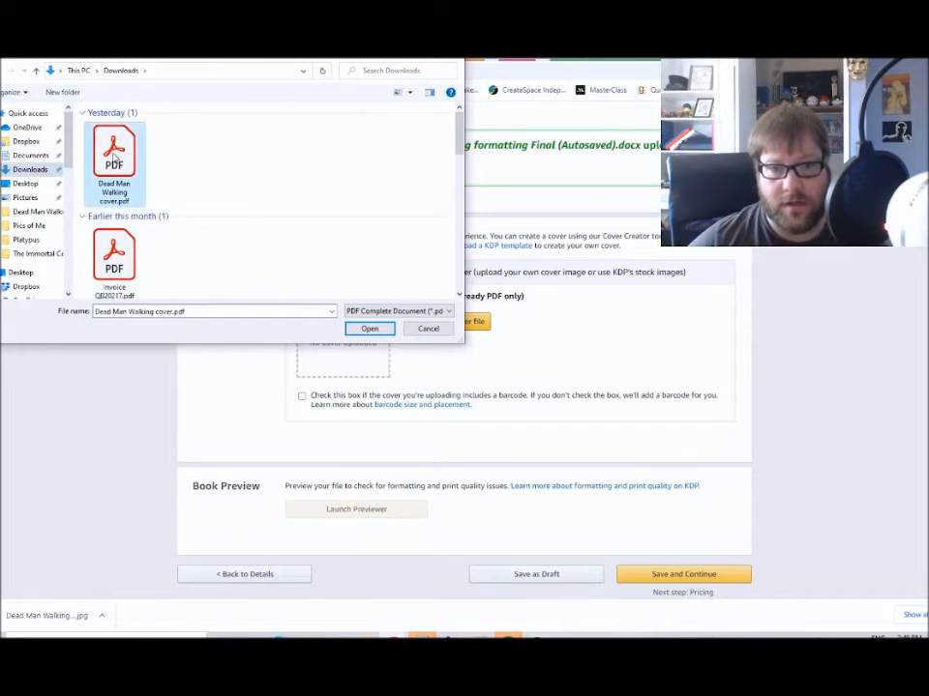
pyautogui.doubleClick(114, 155)
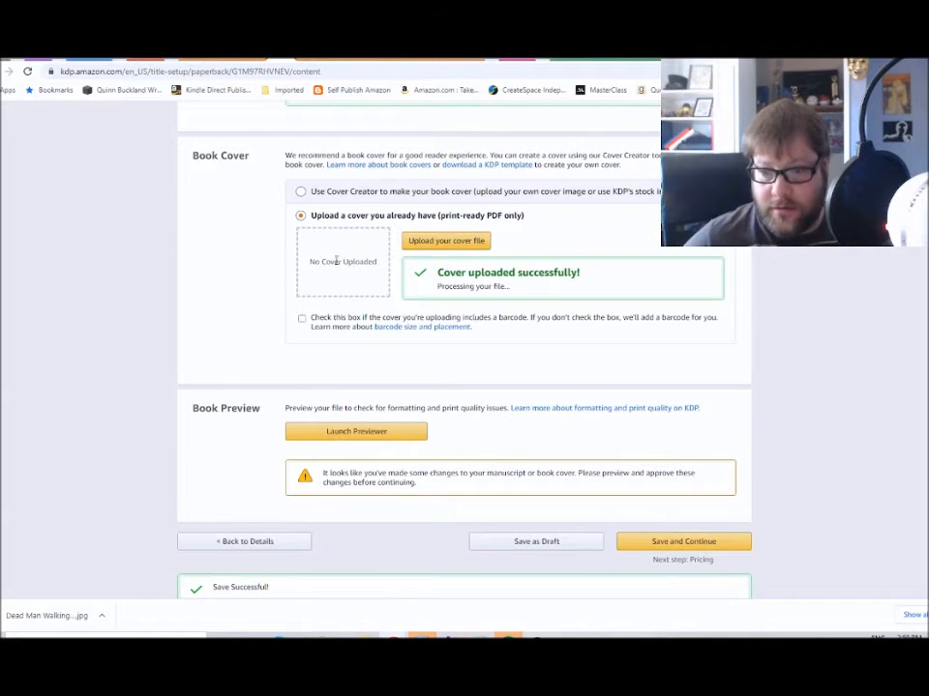
# - Launch the print previewer and check the full cover, front matter and opening chapters for layout, paging past page 31
pyautogui.click(334, 437)
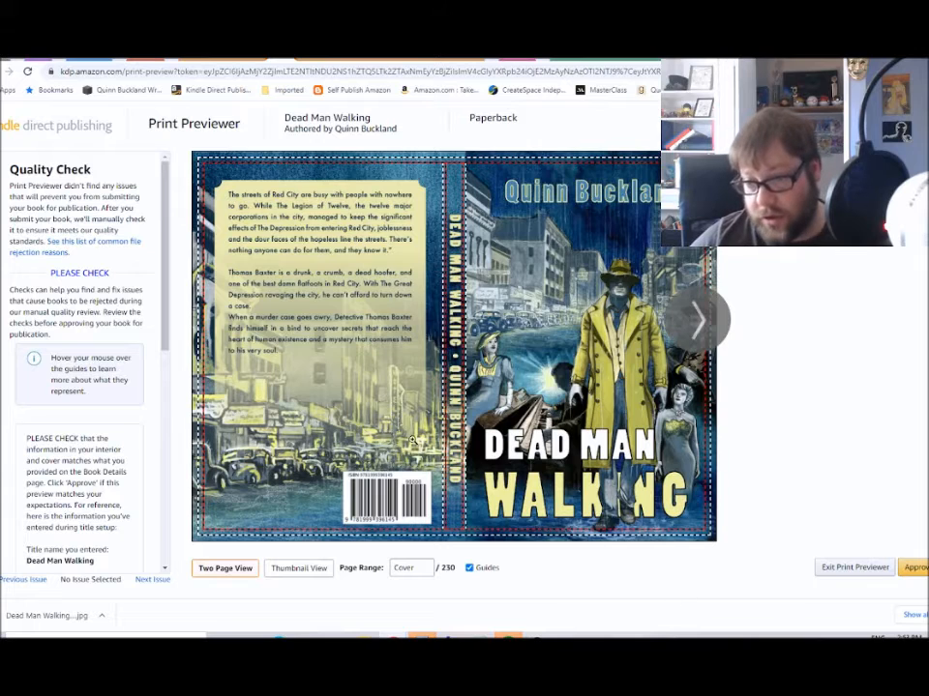
pyautogui.click(701, 321)
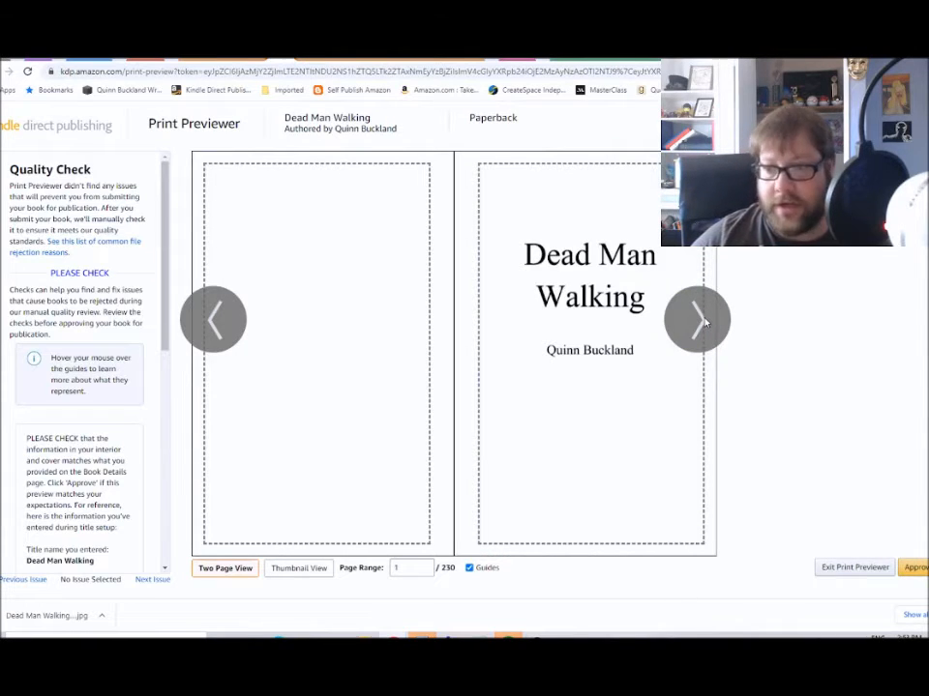
pyautogui.click(702, 321)
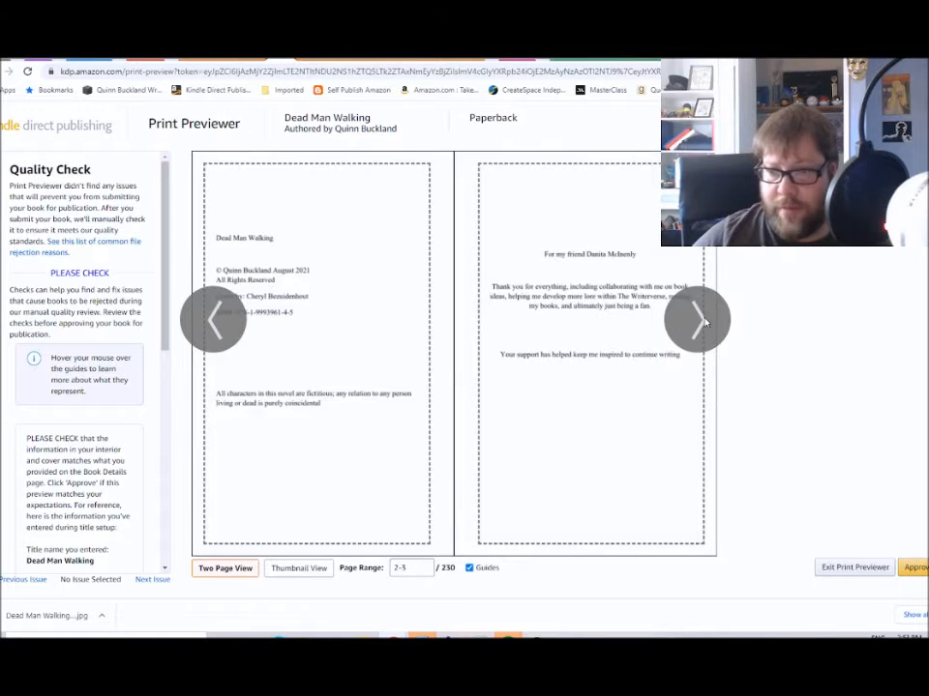
pyautogui.click(704, 322)
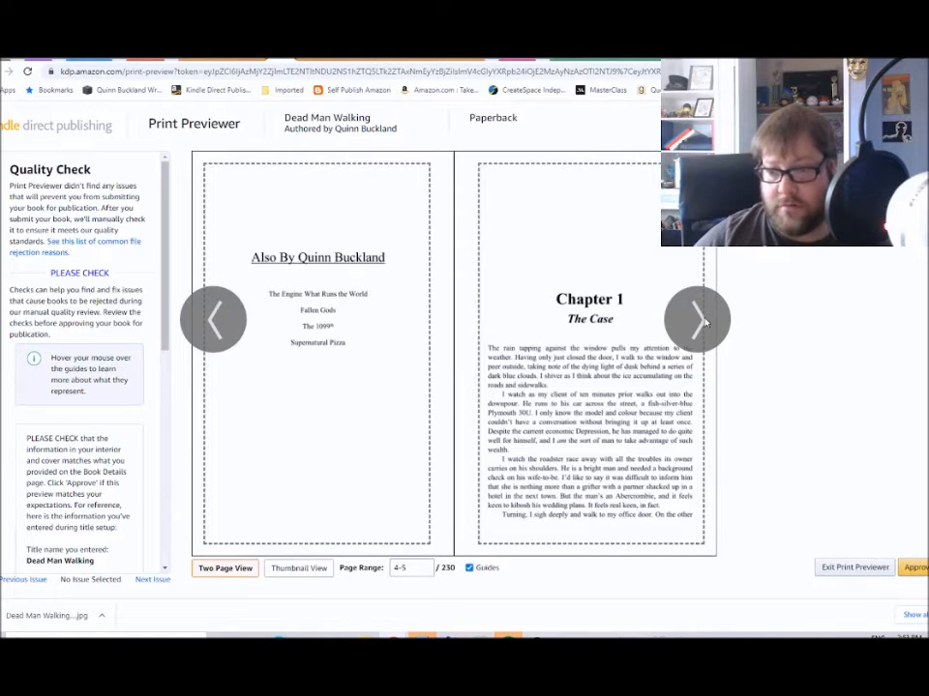
pyautogui.click(703, 322)
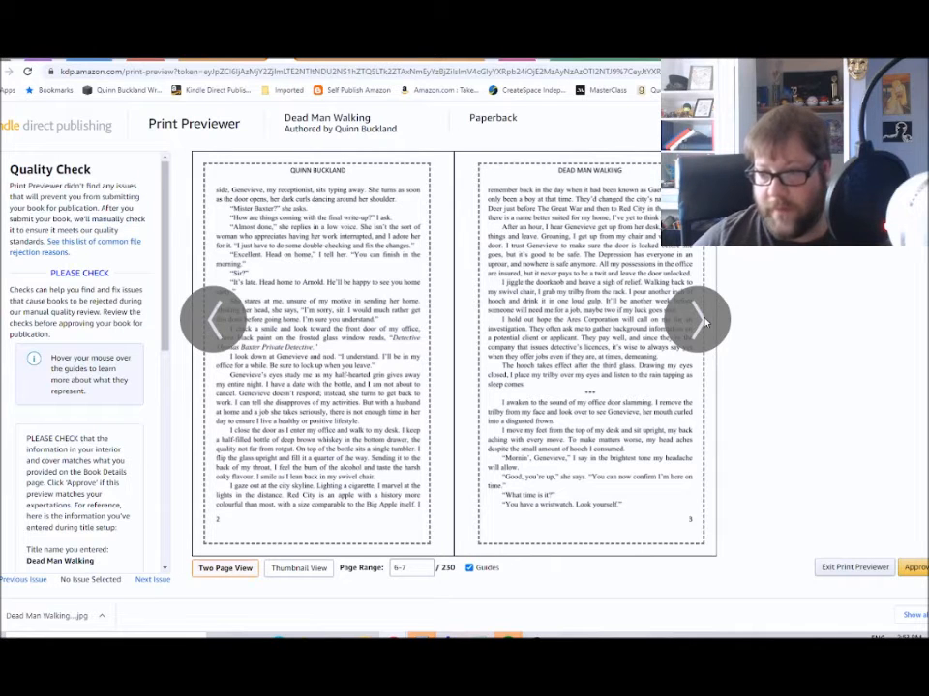
pyautogui.click(703, 322)
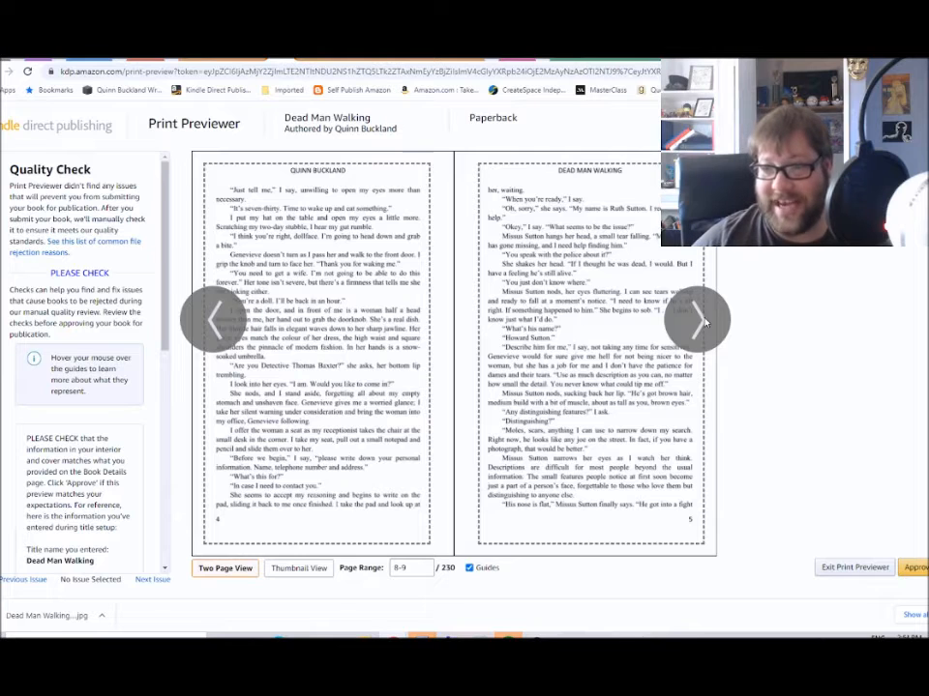
pyautogui.click(703, 322)
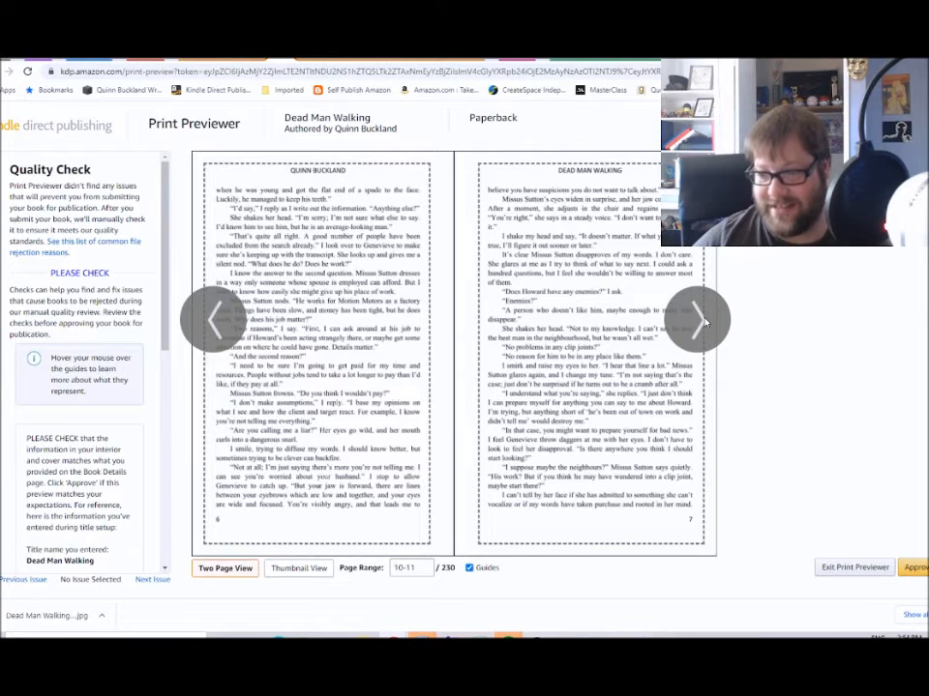
pyautogui.click(703, 323)
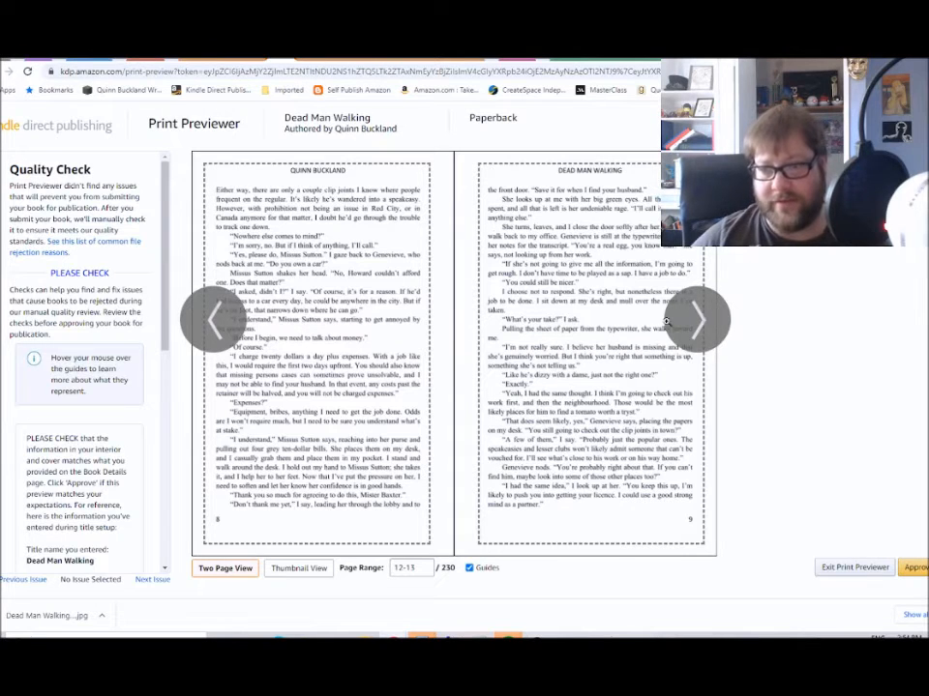
pyautogui.click(698, 322)
pyautogui.click(697, 322)
pyautogui.click(698, 322)
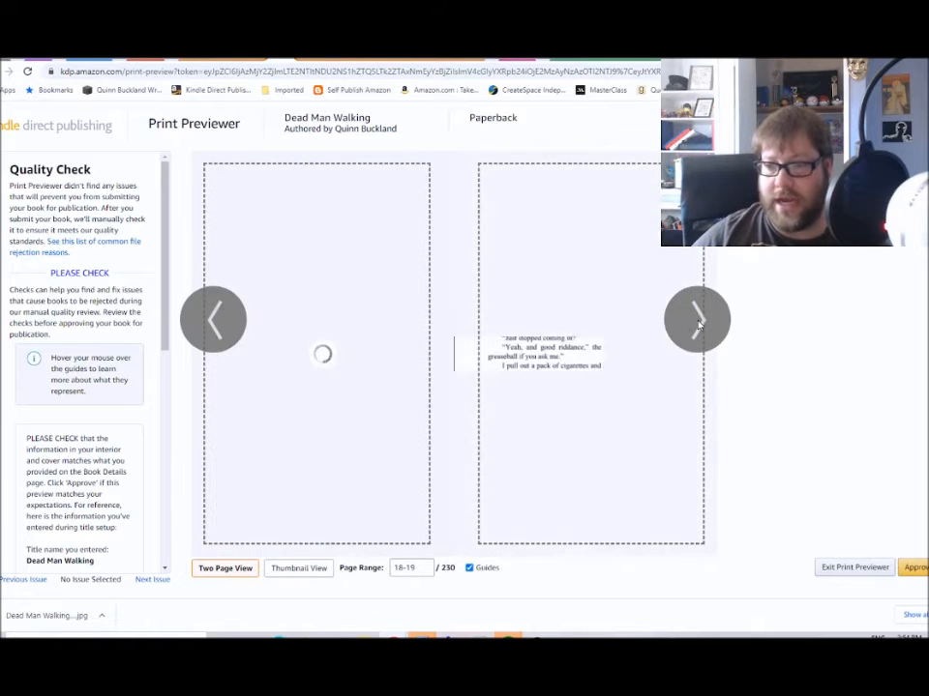
pyautogui.click(697, 322)
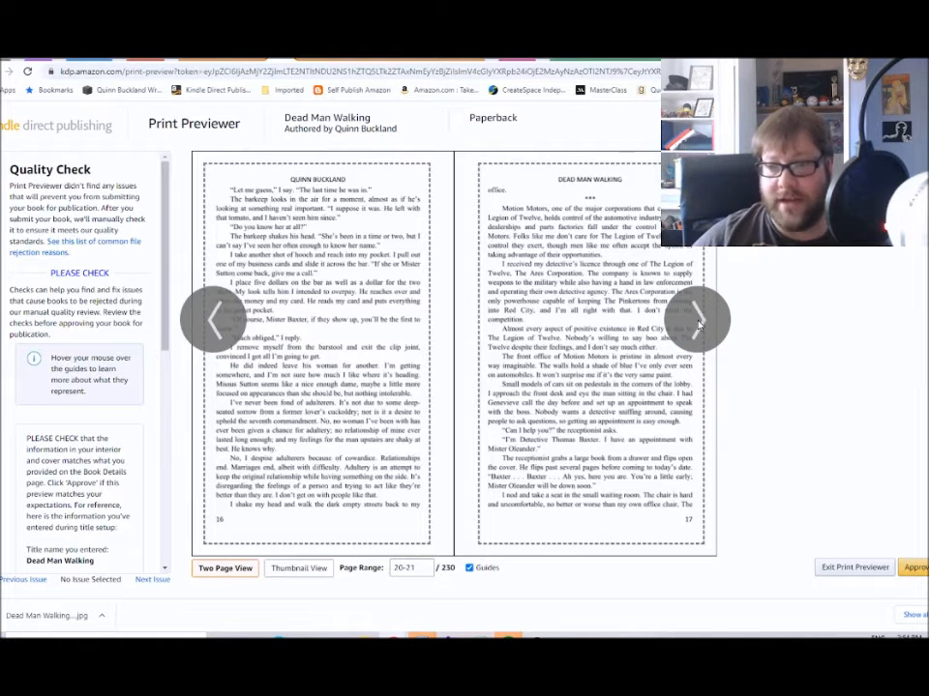
pyautogui.click(697, 323)
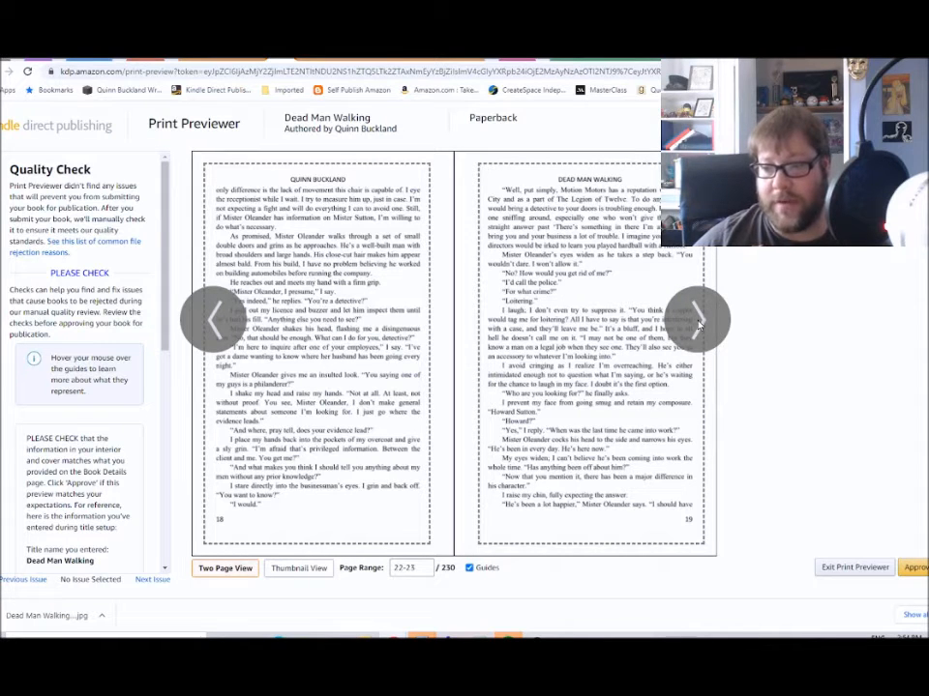
pyautogui.click(697, 322)
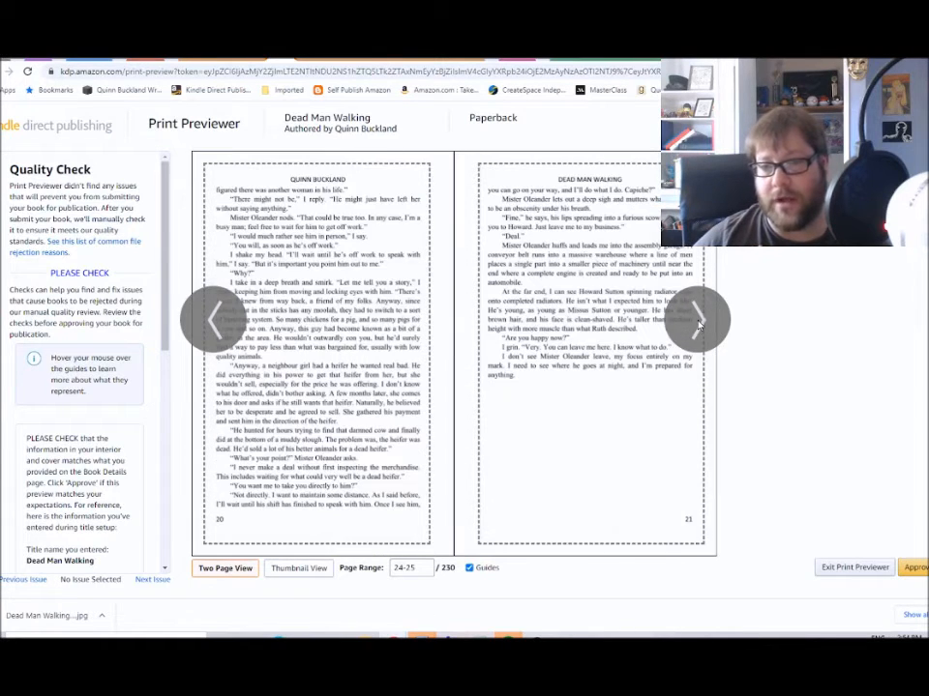
pyautogui.click(697, 322)
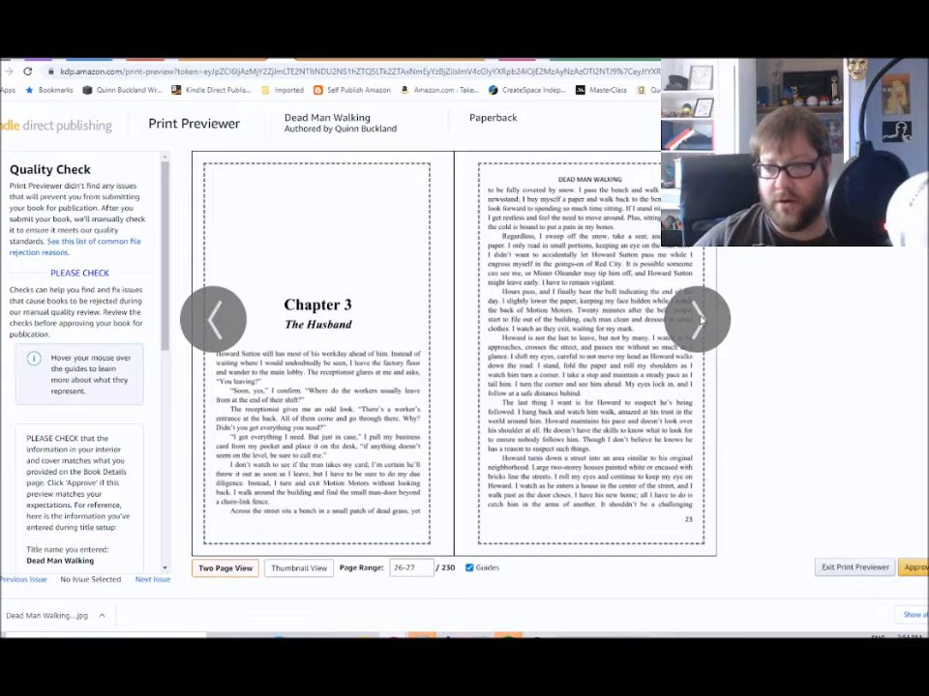
pyautogui.click(698, 322)
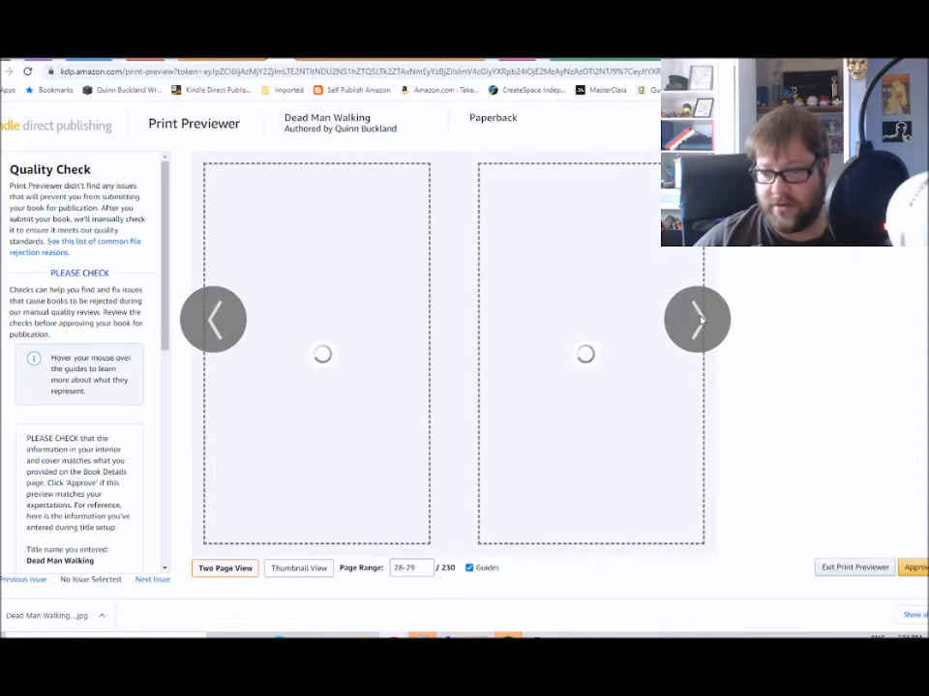
pyautogui.click(699, 321)
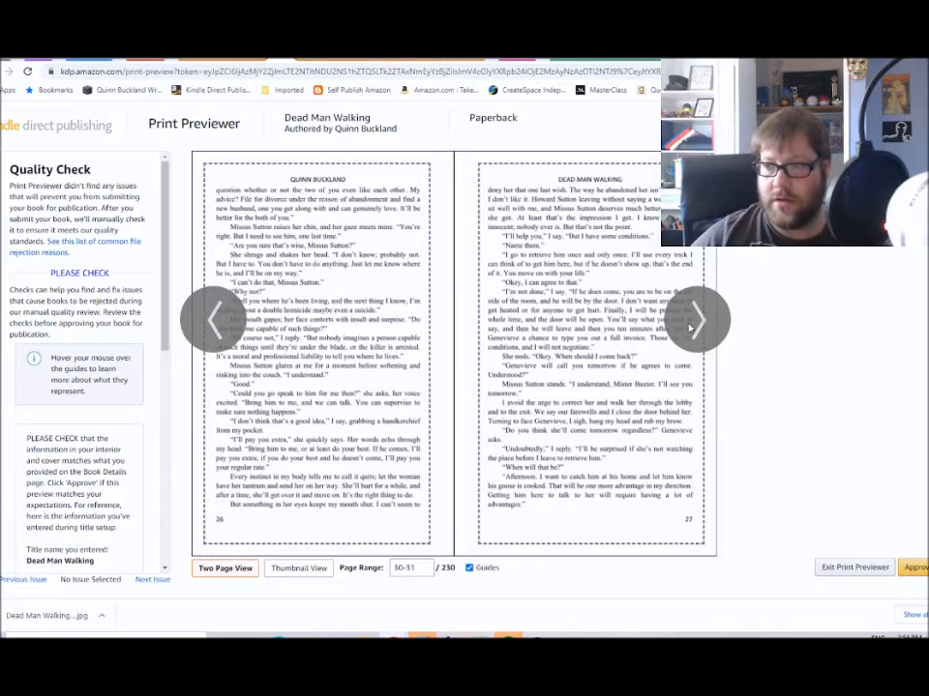
pyautogui.click(690, 328)
# - Approve the print preview, review the printing cost summary, and save the content page to continue to pricing
pyautogui.click(919, 569)
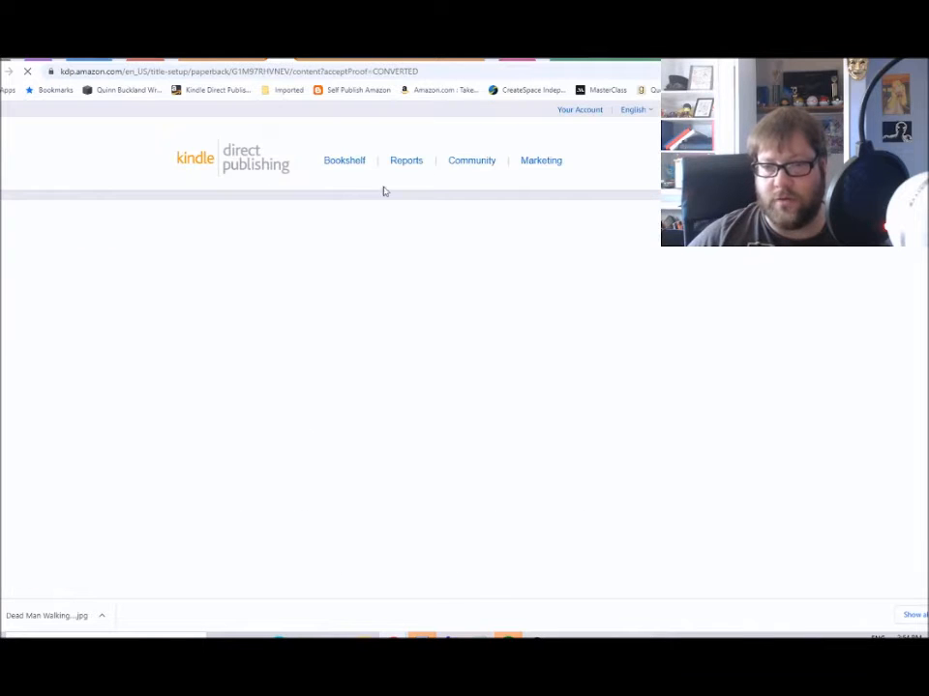
pyautogui.scroll(-10, 223, 433)
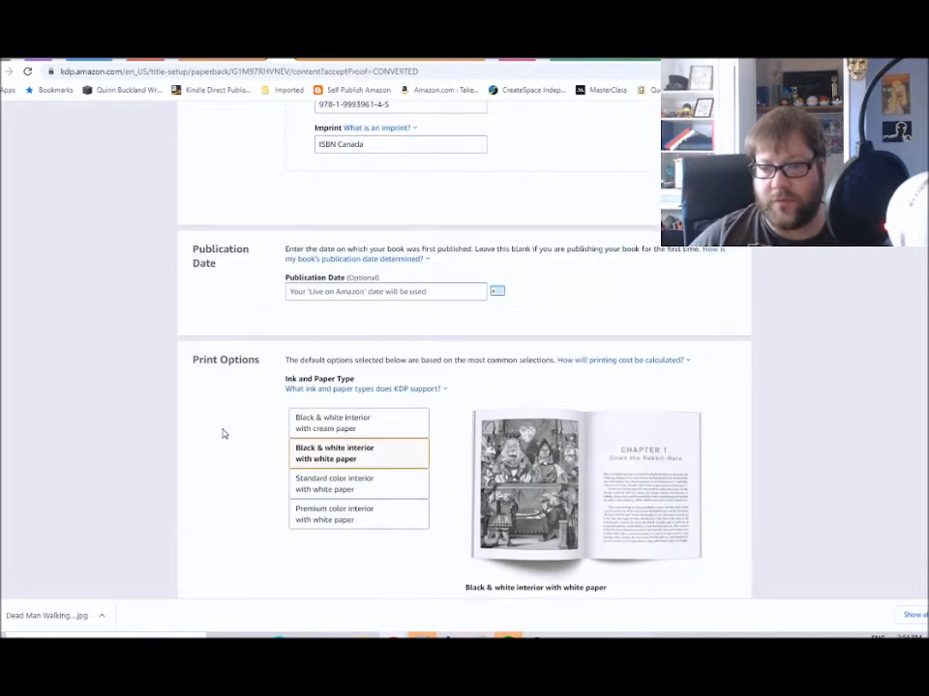
pyautogui.scroll(-3, 223, 434)
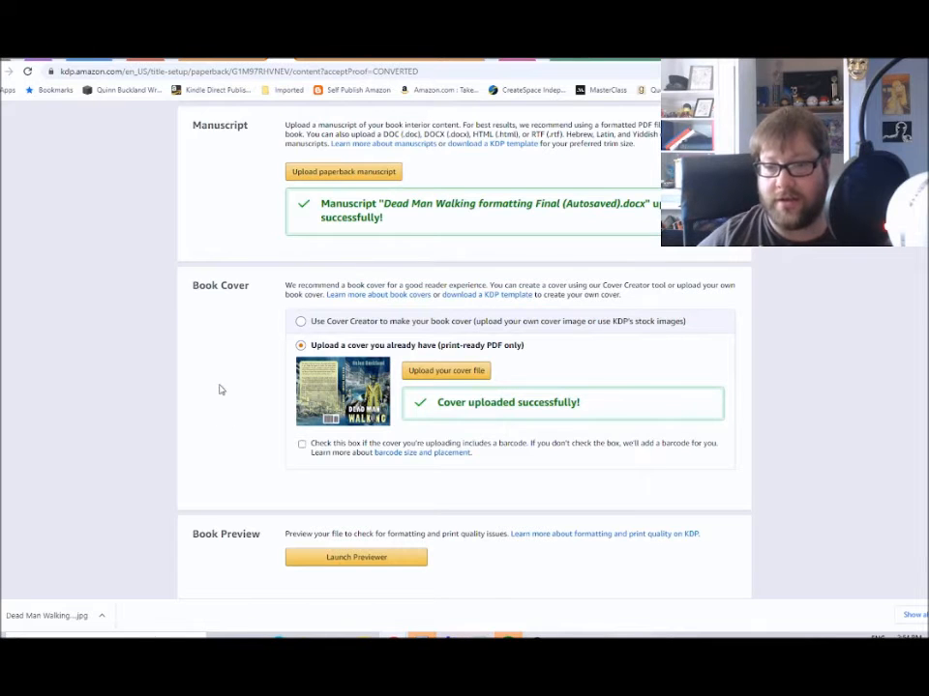
pyautogui.scroll(-3, 208, 433)
pyautogui.scroll(-3, 192, 432)
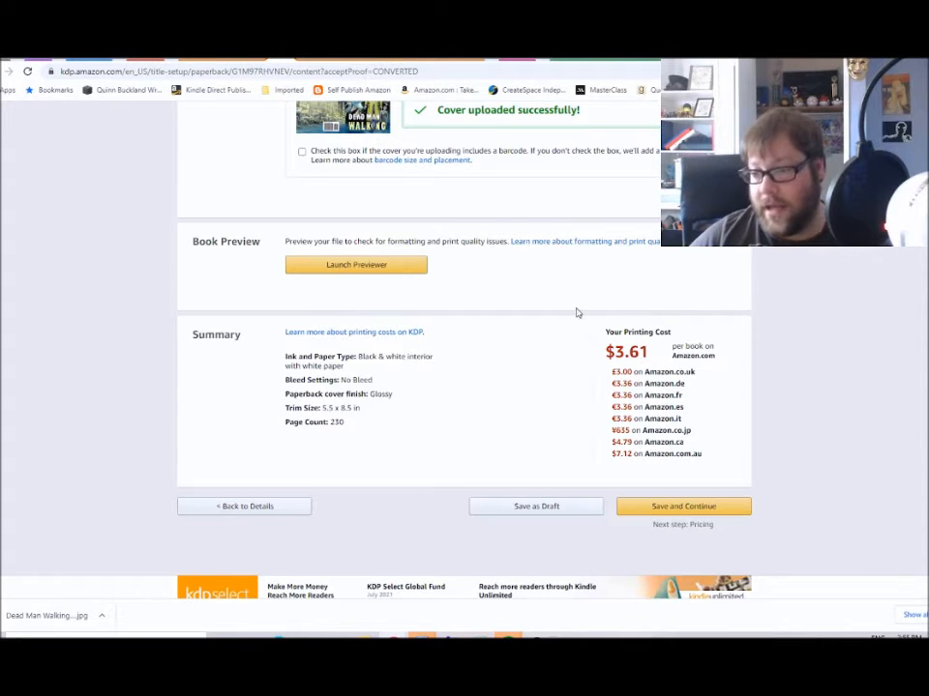
pyautogui.click(713, 510)
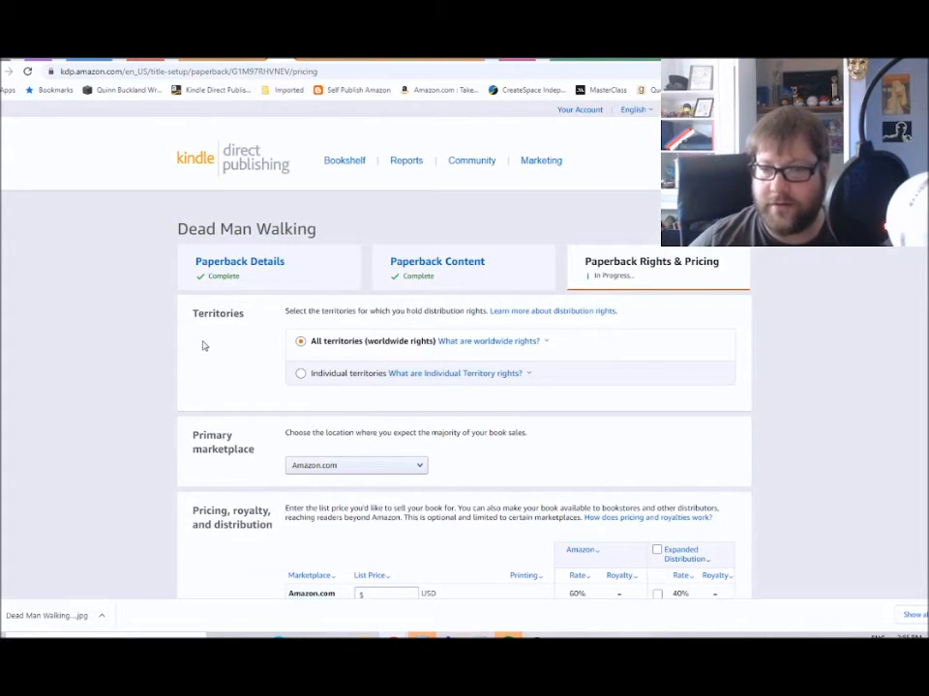
# - Set the paperback's primary marketplace to Amazon.ca on the rights and pricing page
pyautogui.scroll(-1, 239, 355)
pyautogui.scroll(-2, 239, 355)
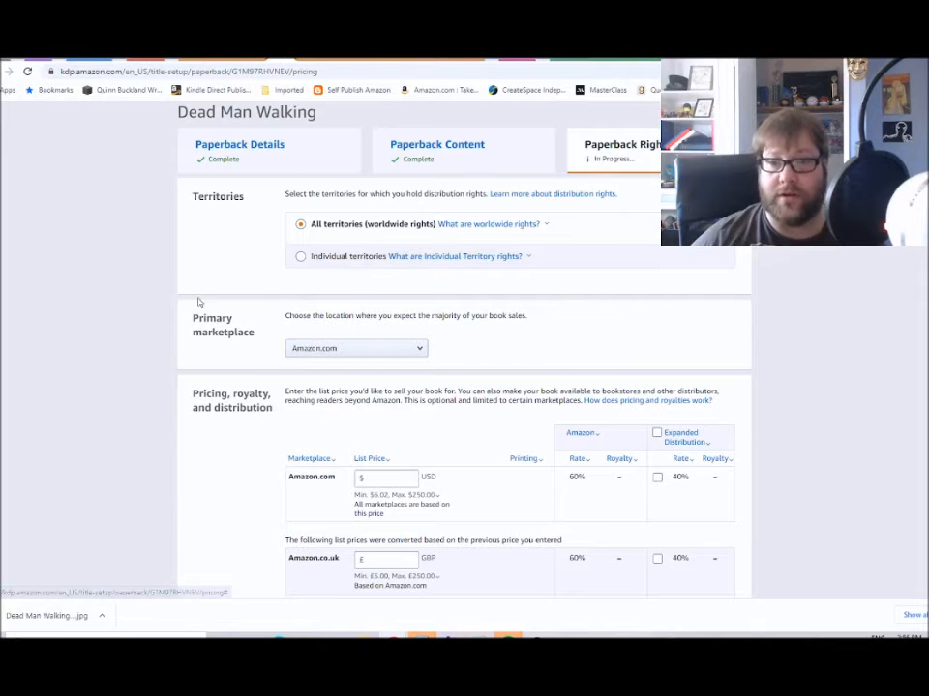
pyautogui.scroll(-1, 191, 357)
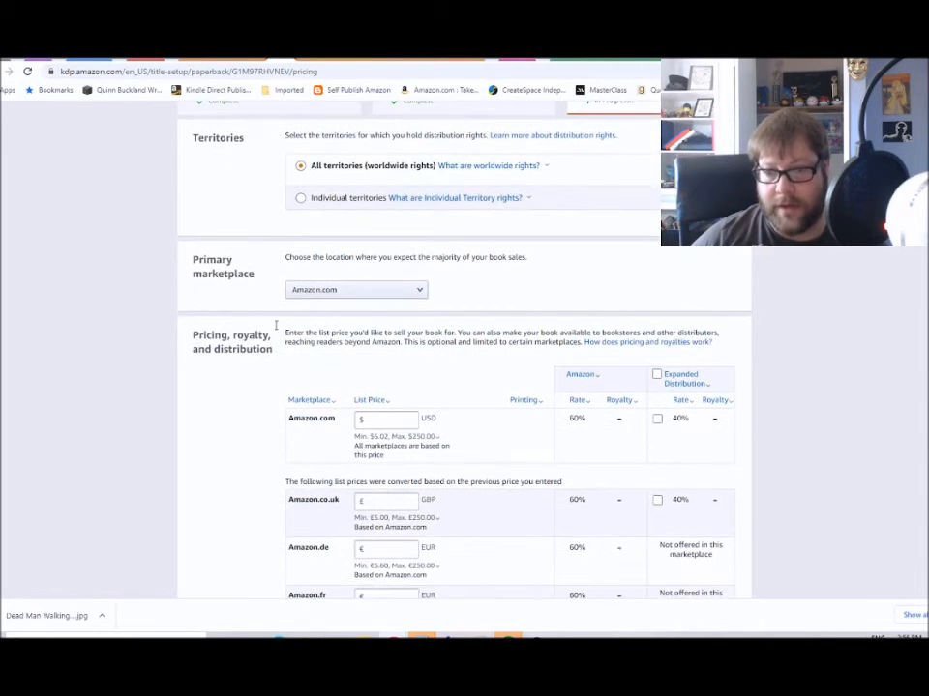
pyautogui.click(422, 291)
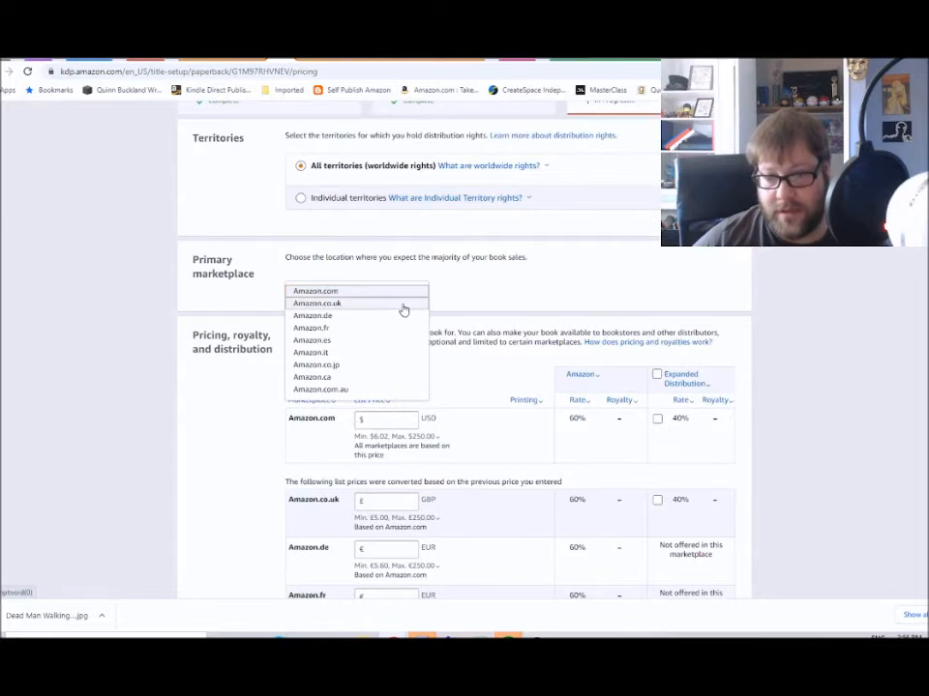
pyautogui.click(344, 377)
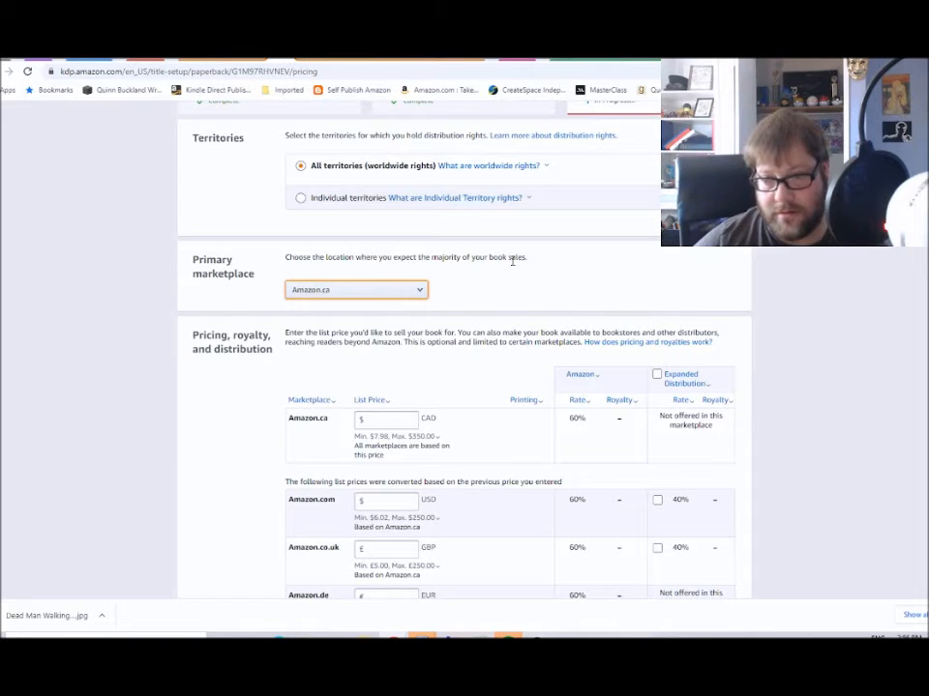
# - Set the Amazon.ca list price to 15.00 CAD and review the converted prices and royalties for the other marketplaces
pyautogui.scroll(-2, 497, 306)
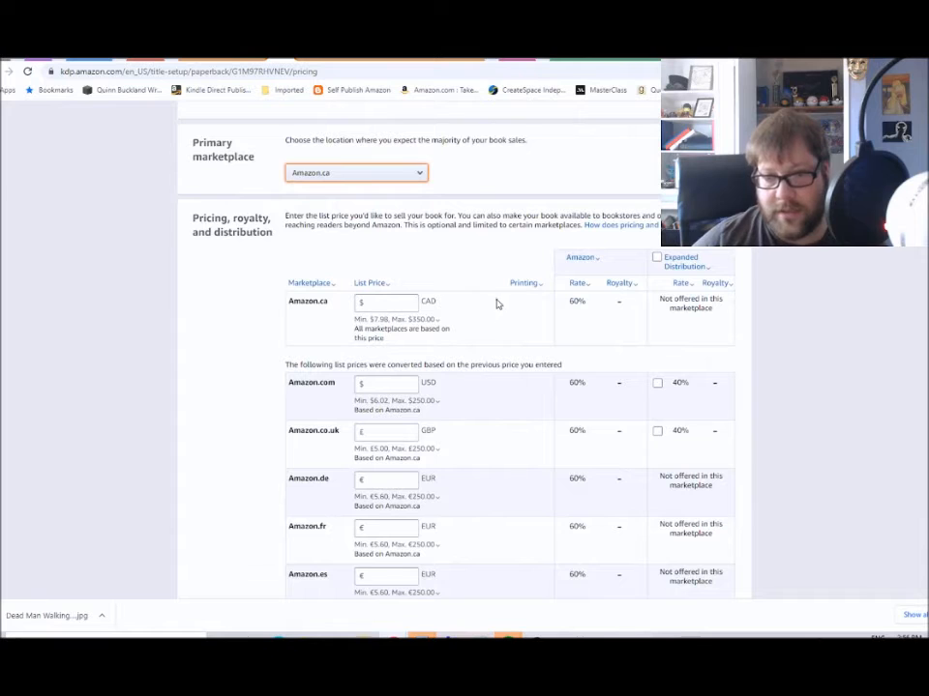
pyautogui.click(391, 298)
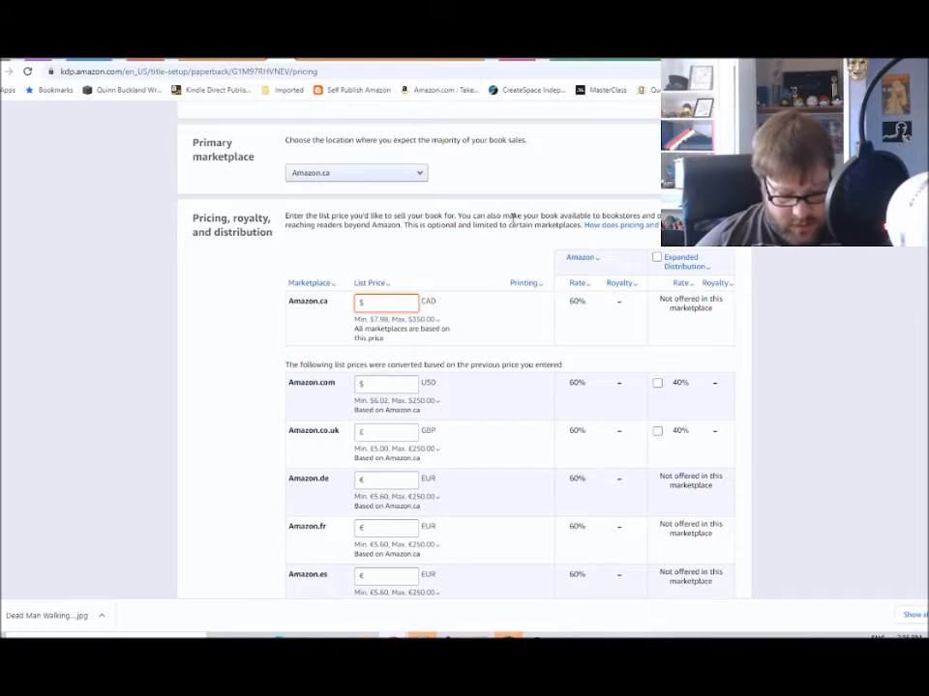
pyautogui.write('15')
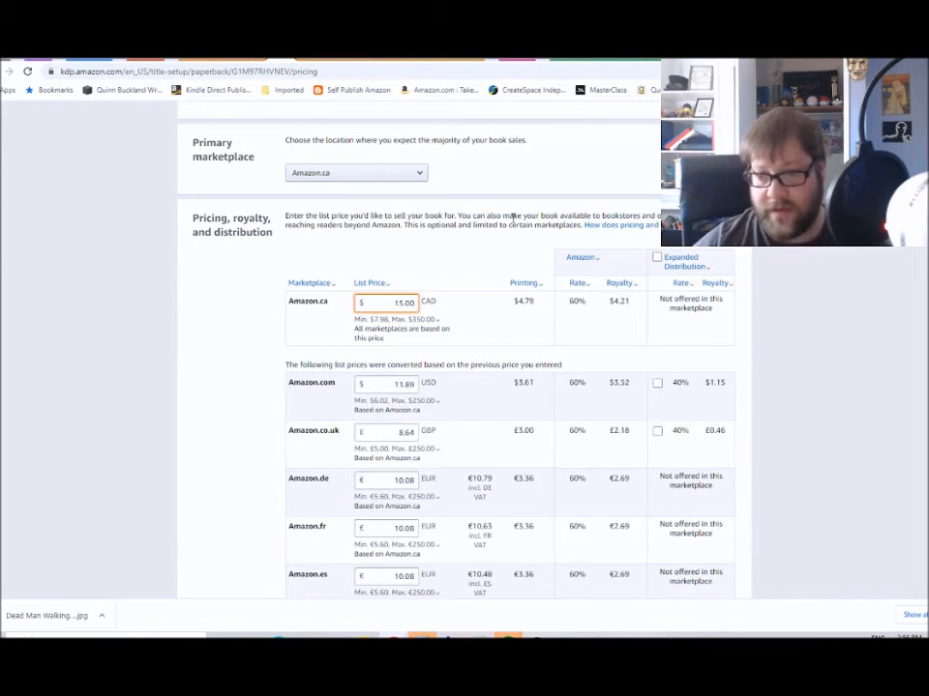
pyautogui.click(238, 393)
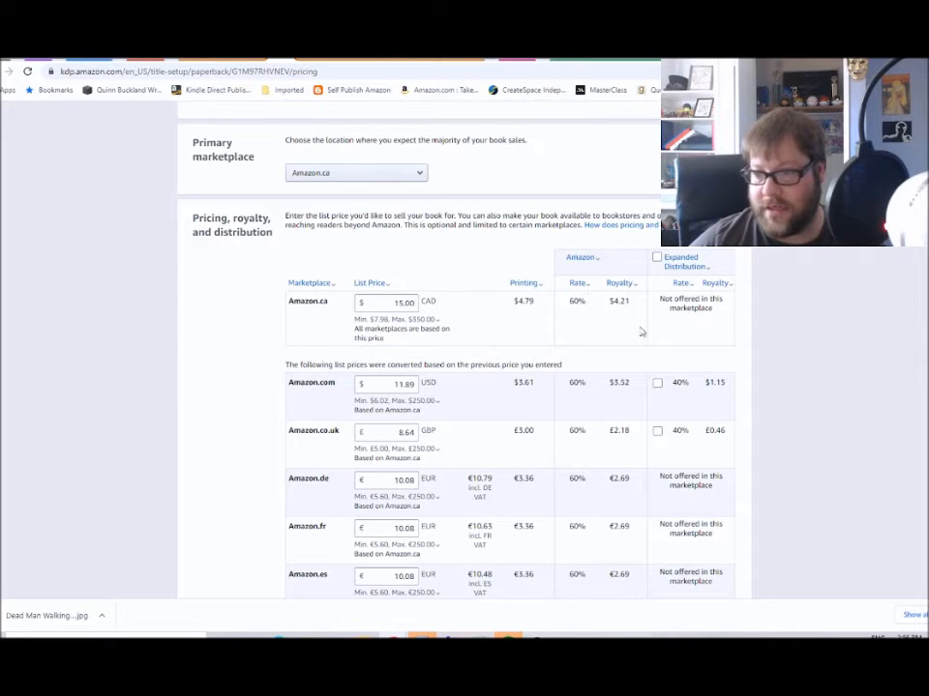
pyautogui.scroll(-1, 452, 390)
pyautogui.scroll(-6, 451, 389)
pyautogui.scroll(5, 450, 387)
pyautogui.scroll(2, 451, 384)
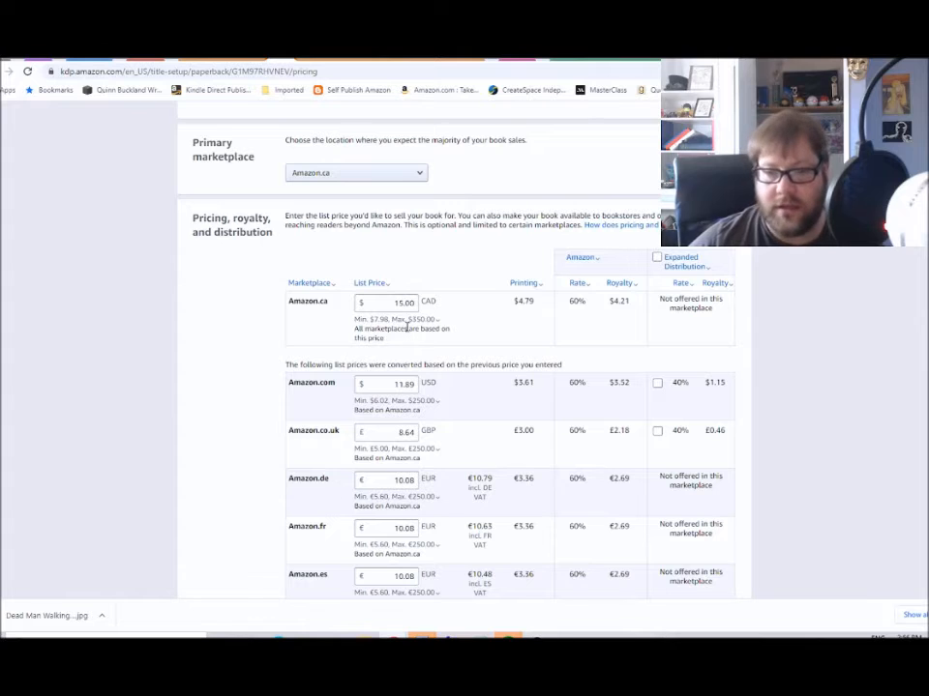
pyautogui.click(395, 319)
pyautogui.click(368, 326)
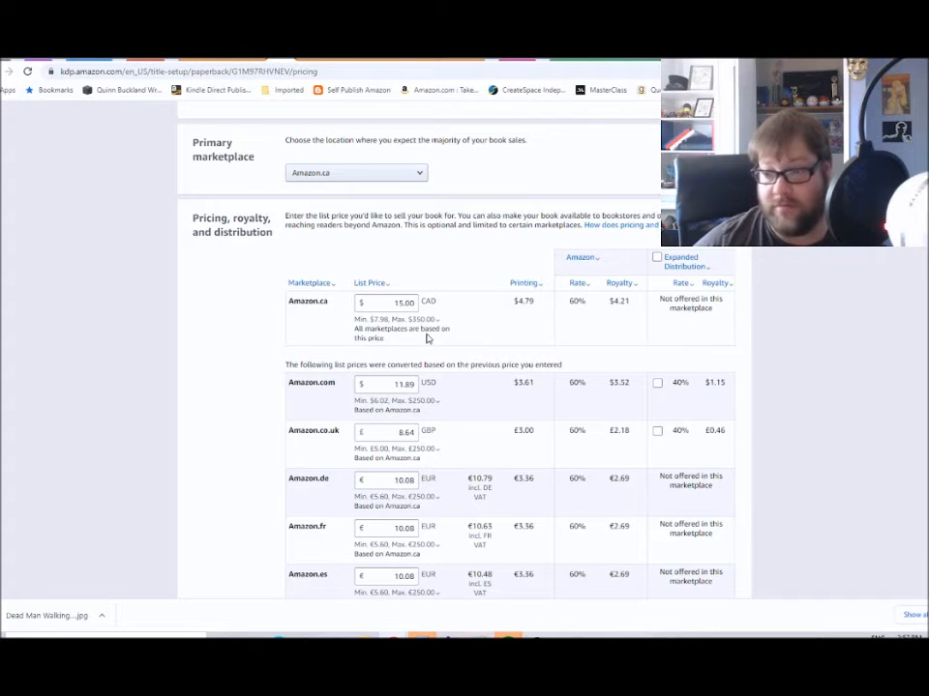
pyautogui.click(420, 321)
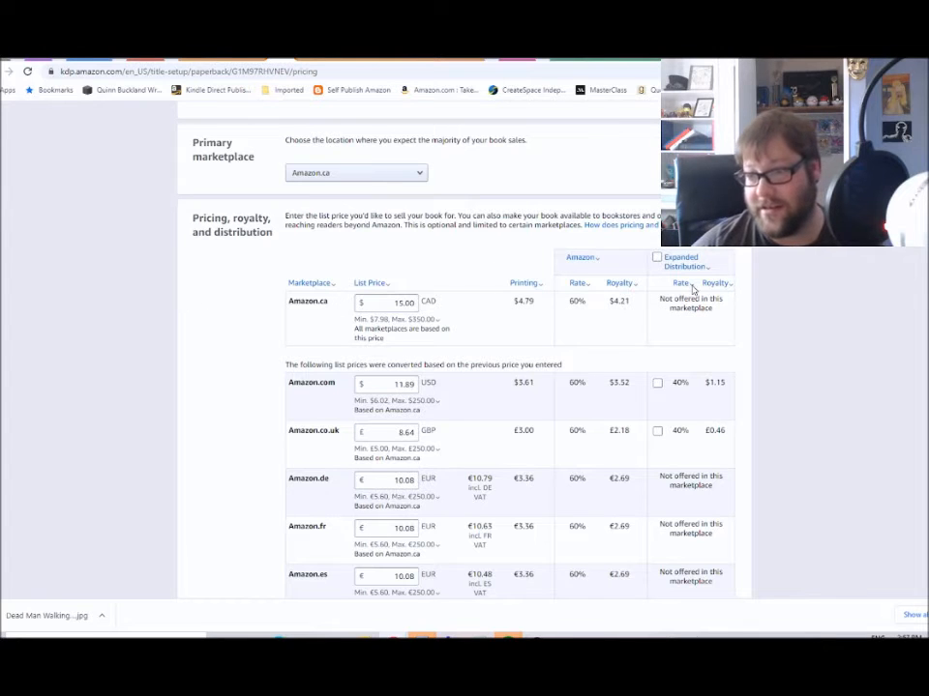
# - Enable expanded distribution for all eligible marketplaces and save the paperback's rights and pricing as a draft
pyautogui.moveTo(684, 283)
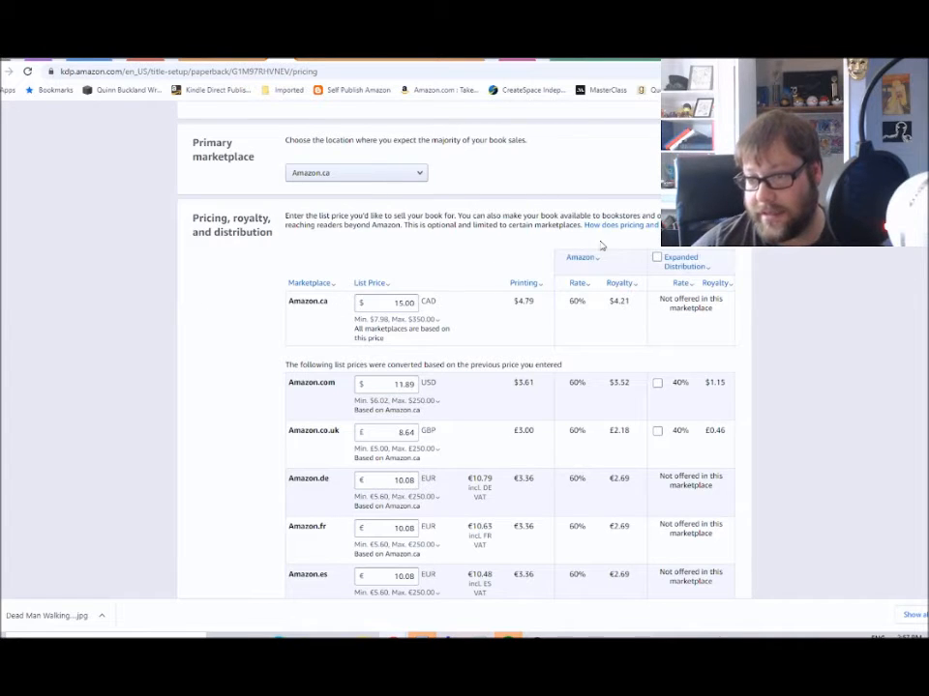
pyautogui.click(657, 259)
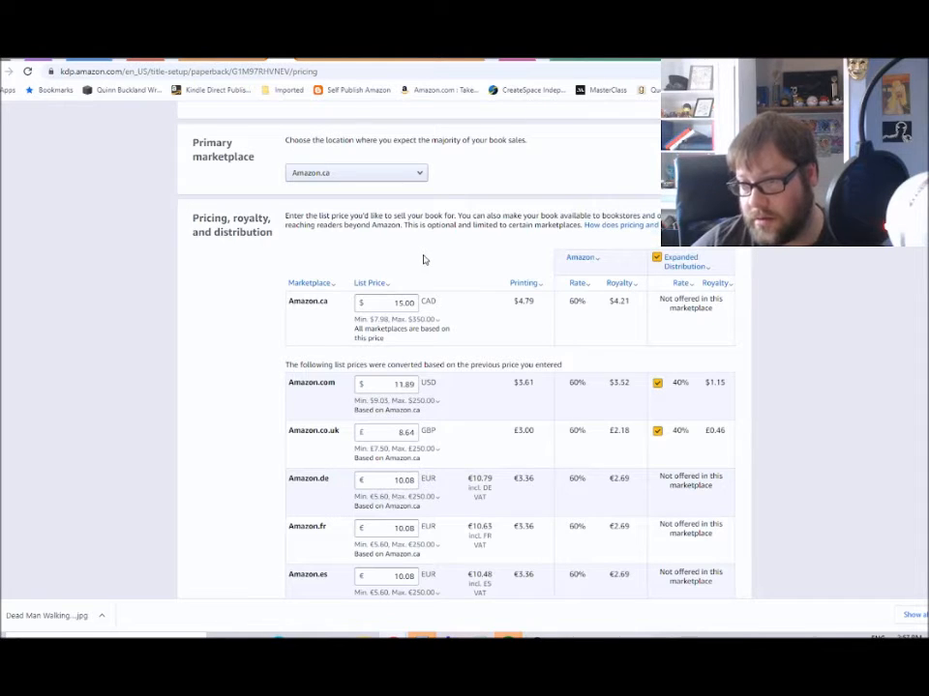
pyautogui.moveTo(681, 260)
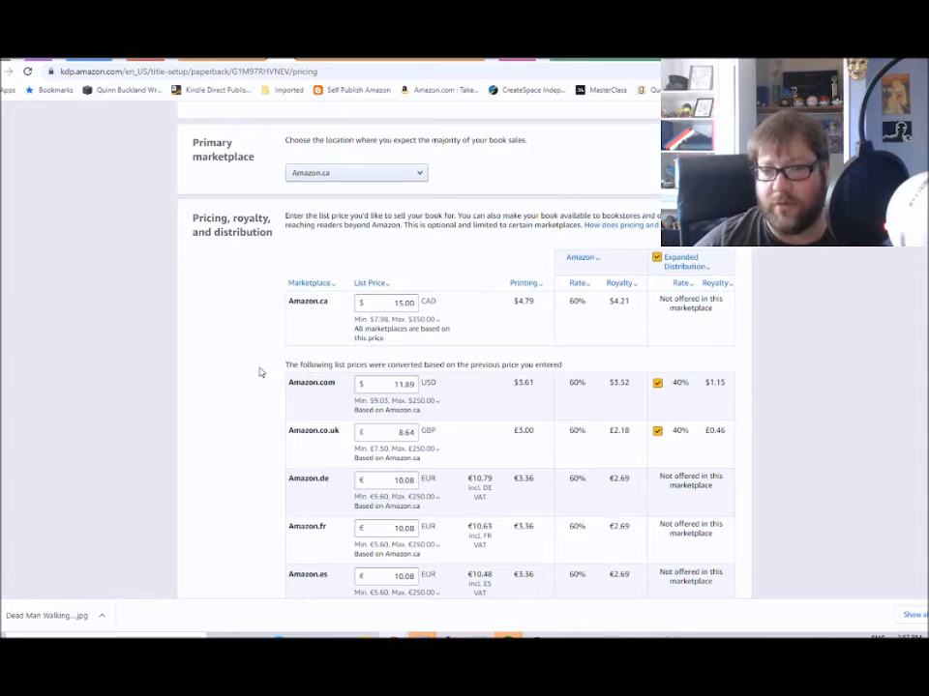
pyautogui.scroll(-3, 259, 371)
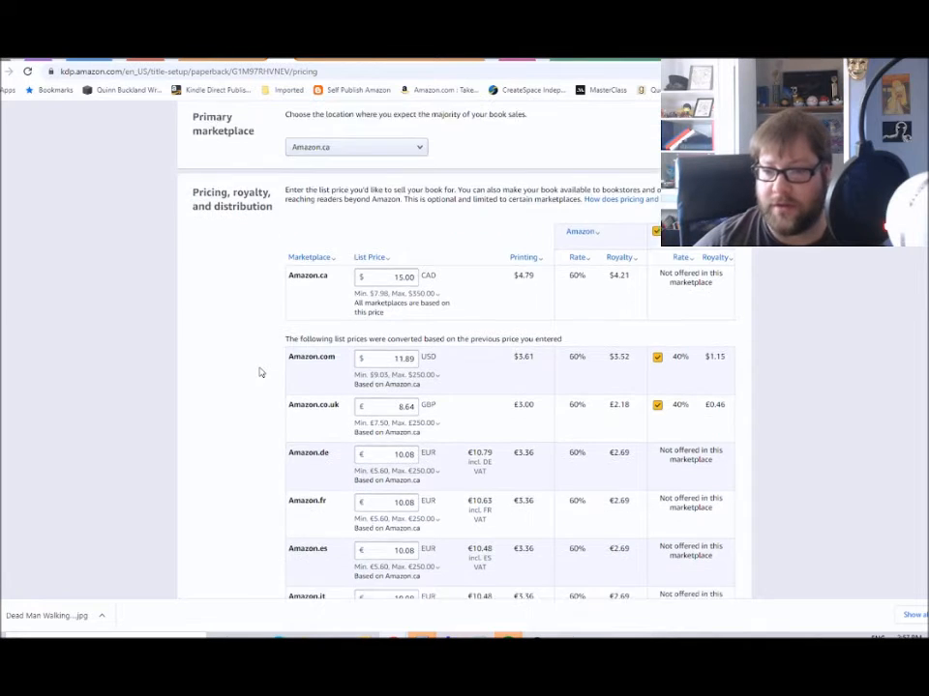
pyautogui.scroll(-5, 260, 371)
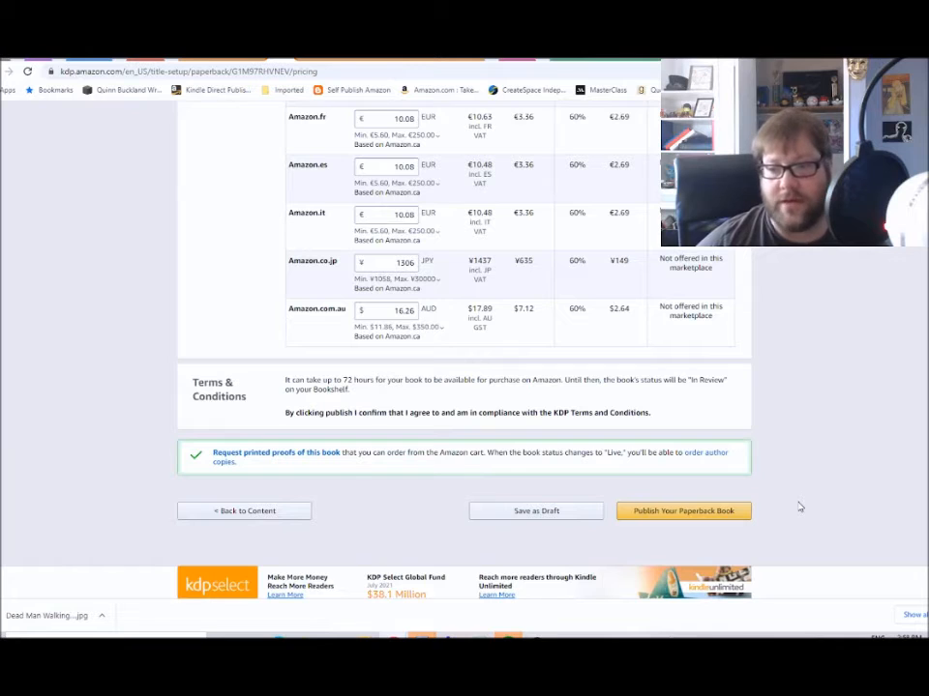
pyautogui.click(493, 516)
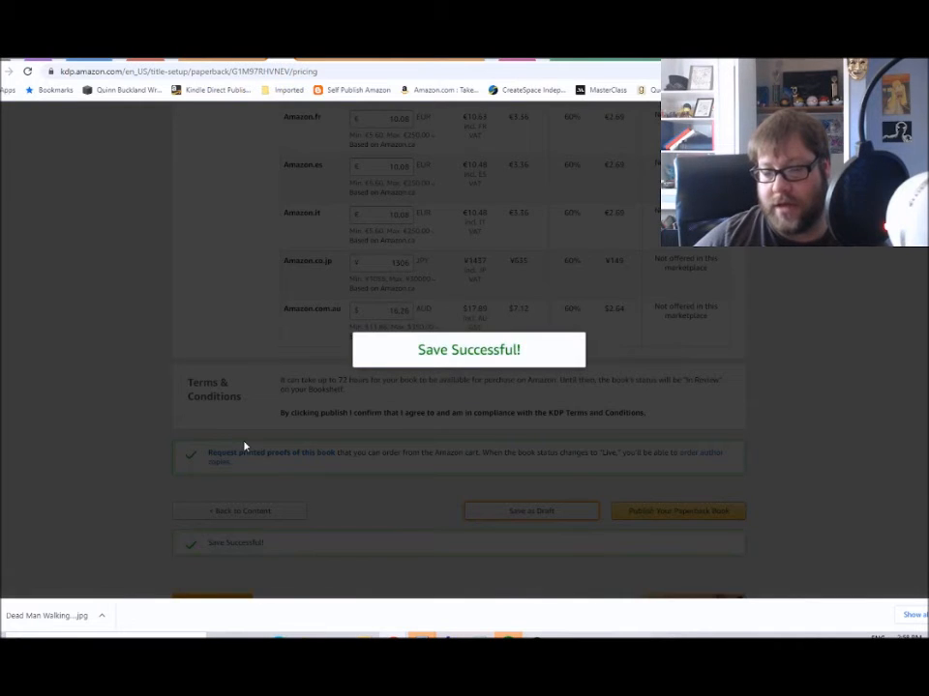
# - Return to the bookshelf, open the Dead Man Walking Kindle eBook setup, and review its details down to the description
pyautogui.scroll(10, 287, 502)
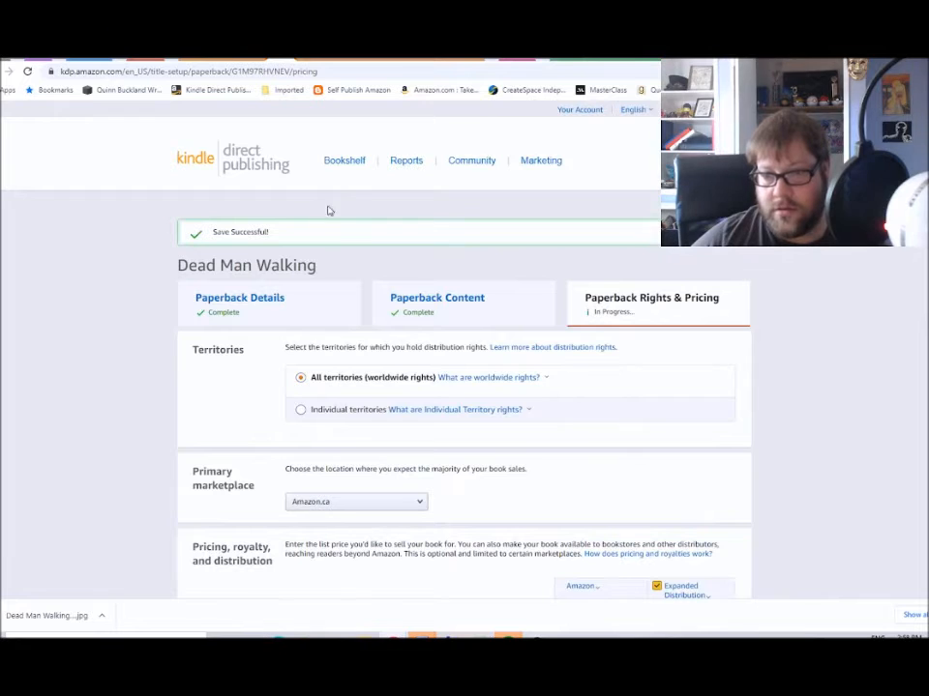
pyautogui.click(343, 162)
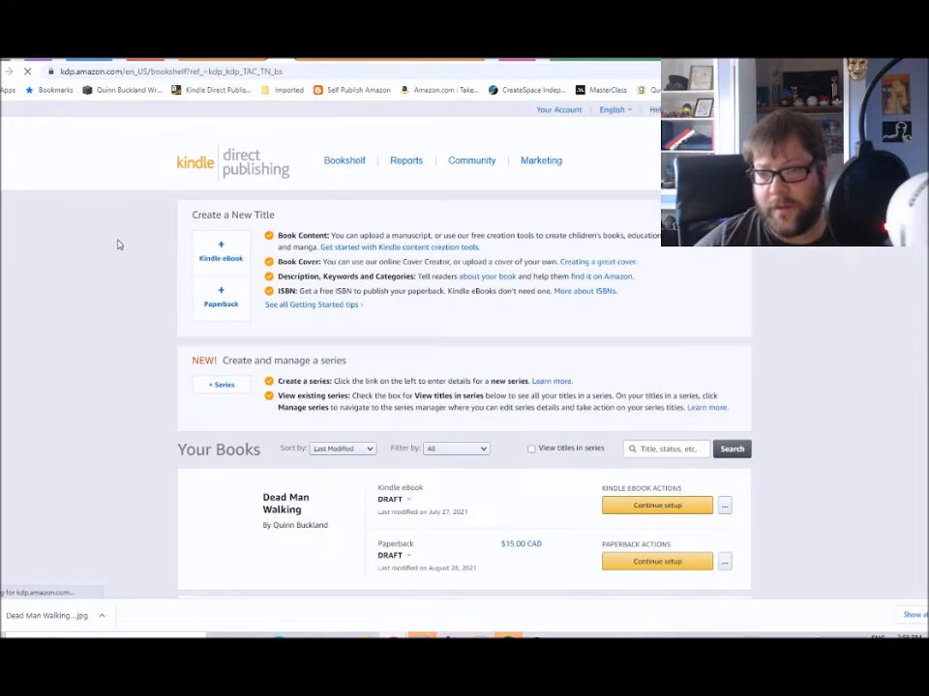
pyautogui.scroll(-1, 138, 329)
pyautogui.scroll(-2, 137, 329)
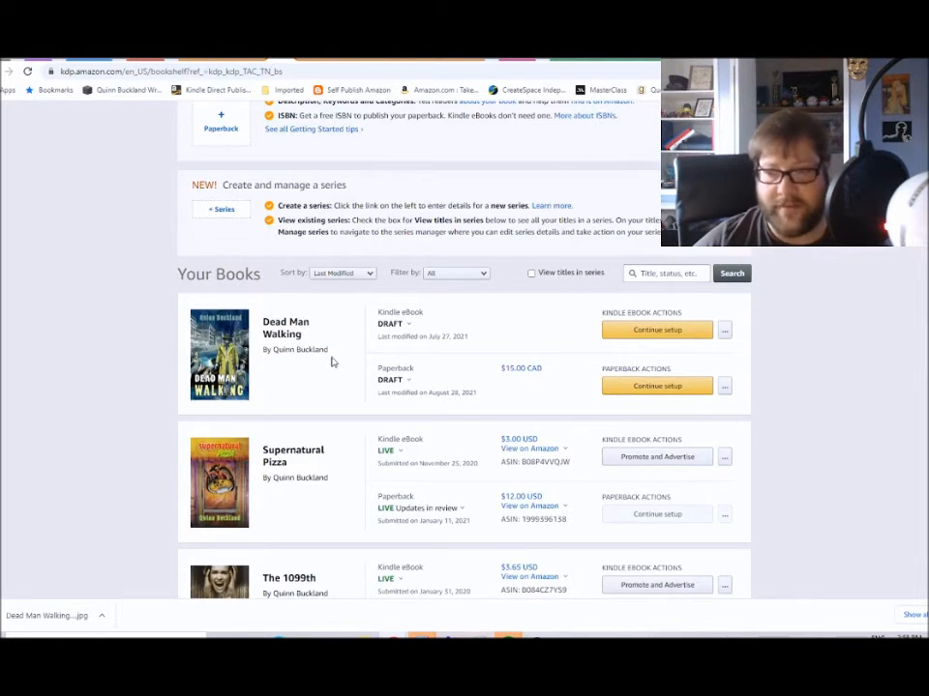
pyautogui.click(671, 334)
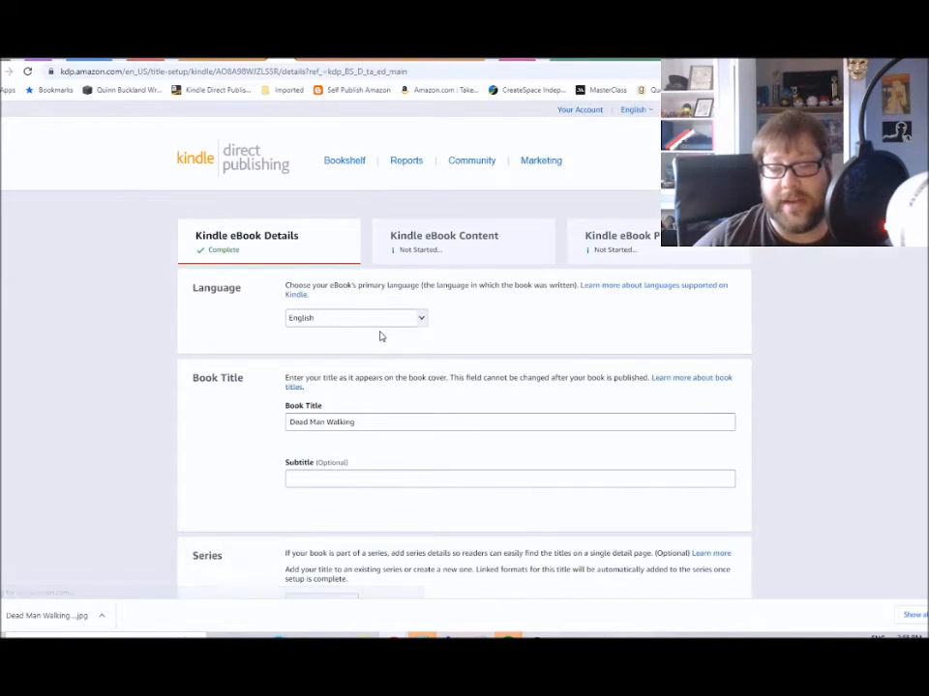
pyautogui.scroll(-5, 192, 440)
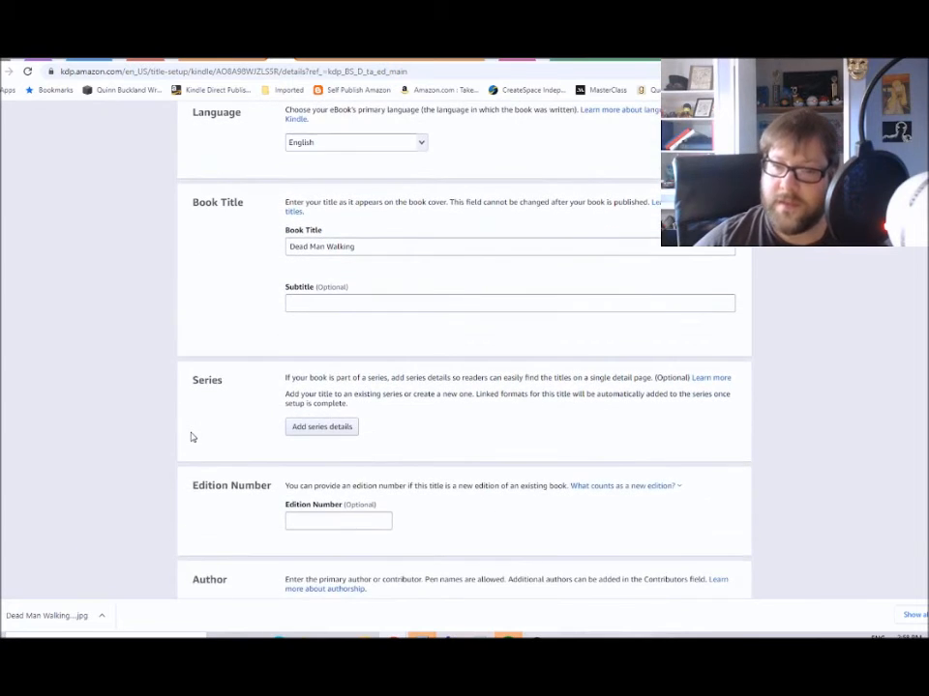
pyautogui.scroll(-6, 175, 463)
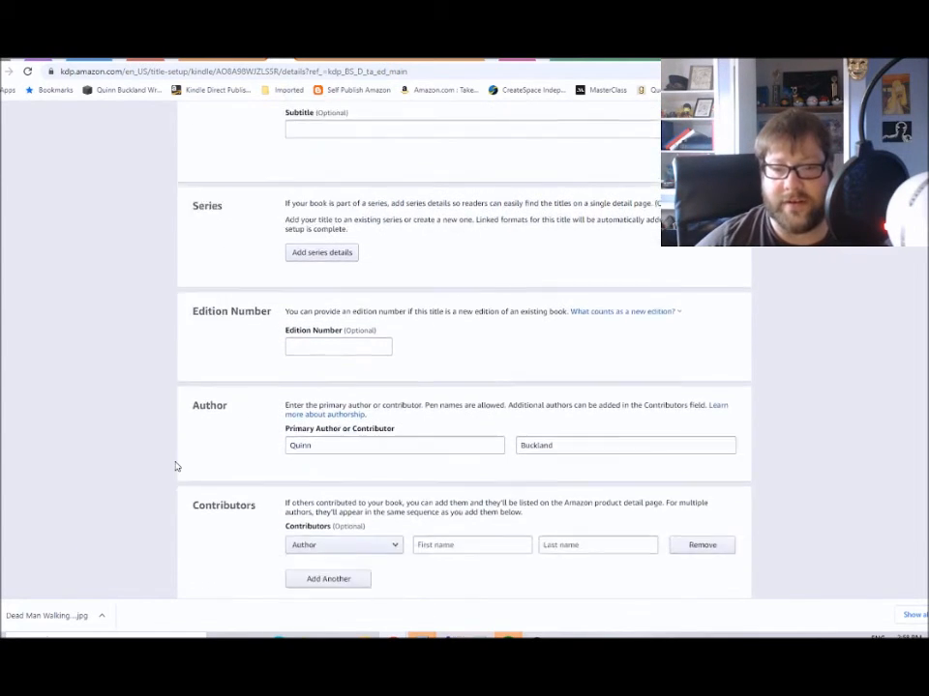
pyautogui.scroll(-1, 175, 462)
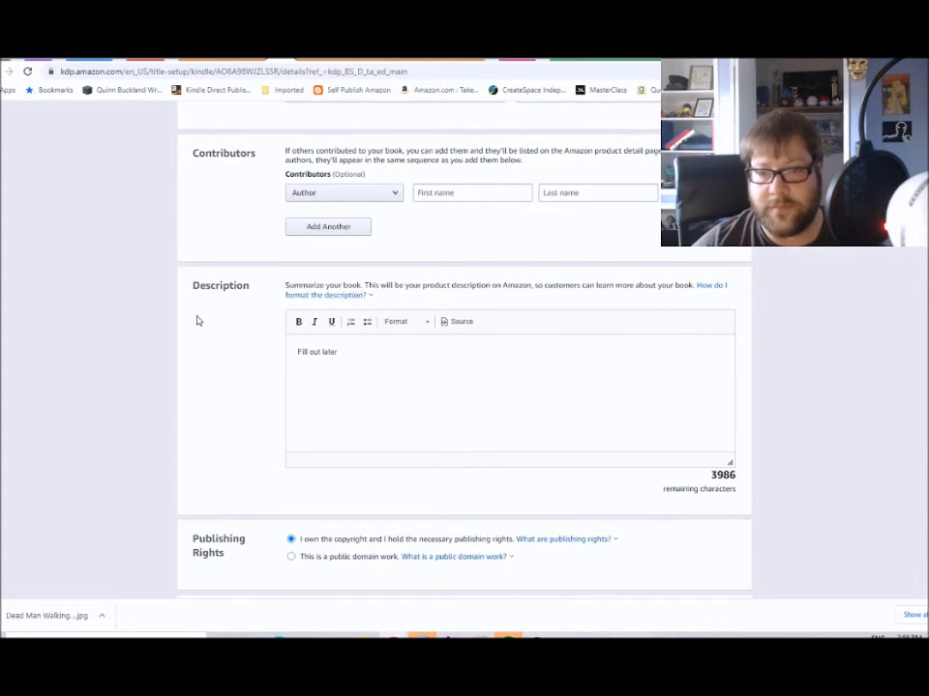
pyautogui.scroll(12, 193, 323)
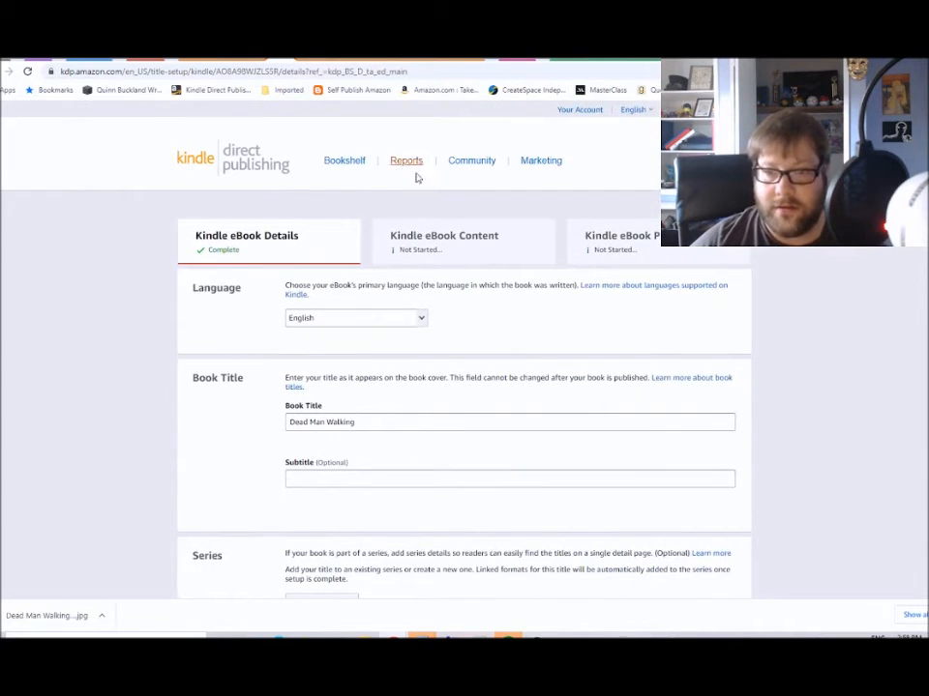
# - Copy the full description text from the Dead Man Walking paperback details, then return to the bookshelf without saving
pyautogui.click(329, 162)
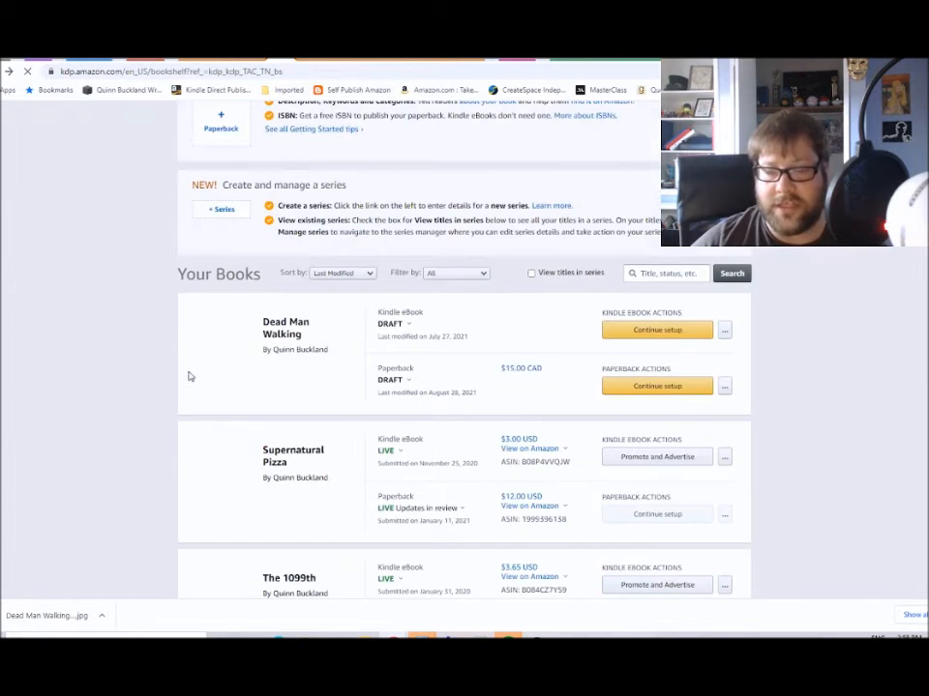
pyautogui.click(639, 387)
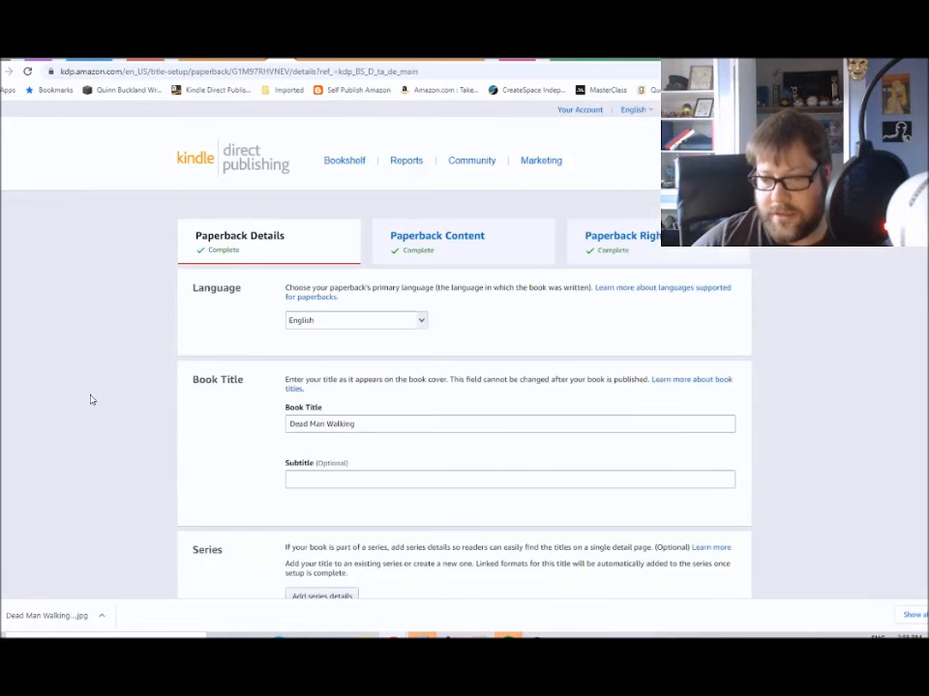
pyautogui.scroll(-7, 91, 397)
pyautogui.moveTo(288, 341); pyautogui.dragTo(591, 441)
pyautogui.rightClick(390, 361)
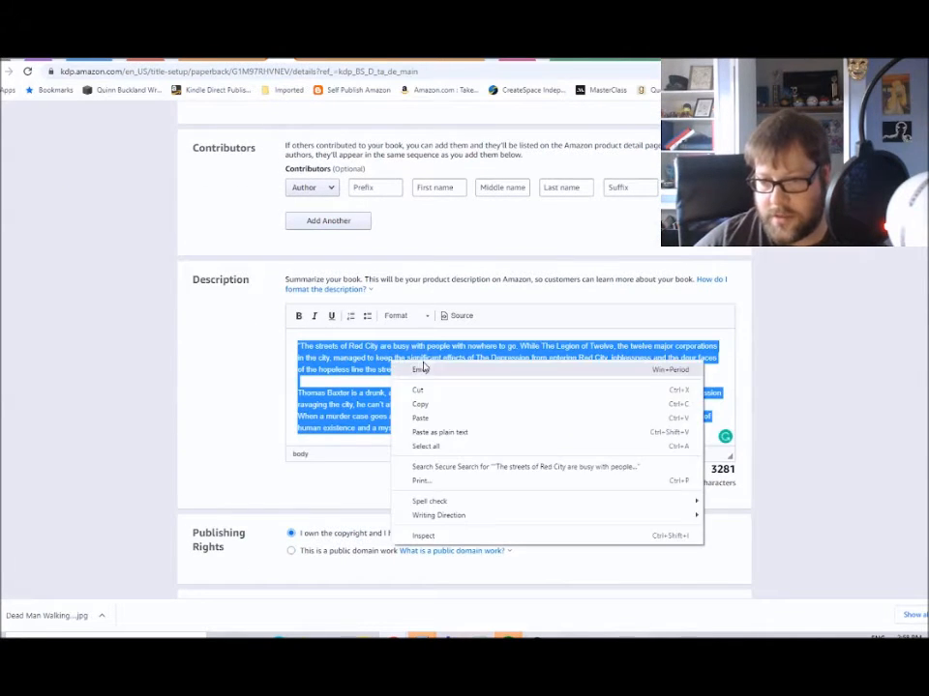
pyautogui.click(444, 405)
pyautogui.scroll(3, 188, 282)
pyautogui.scroll(6, 189, 282)
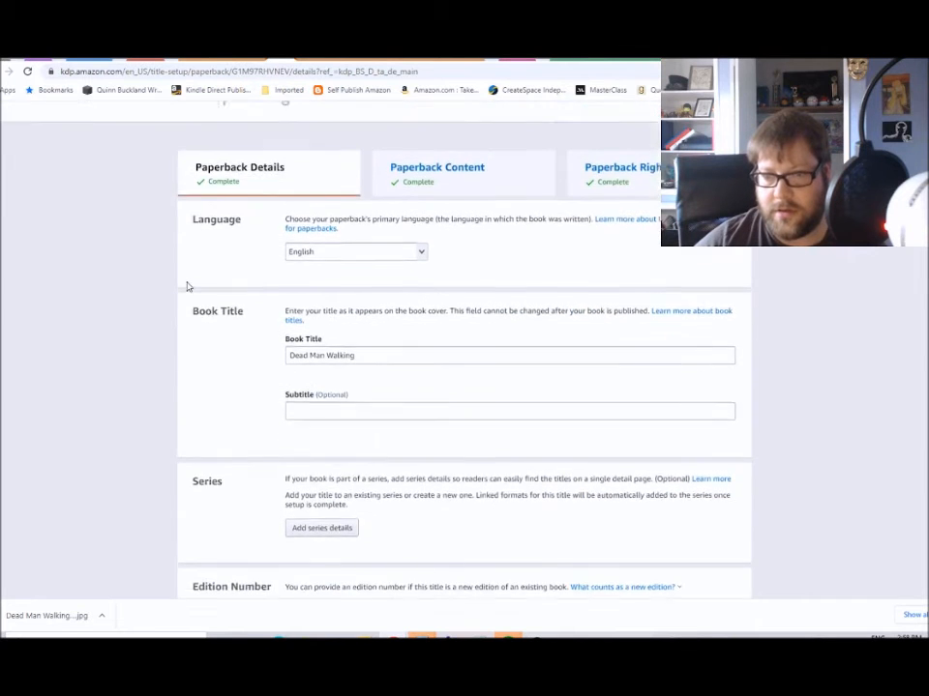
pyautogui.click(352, 163)
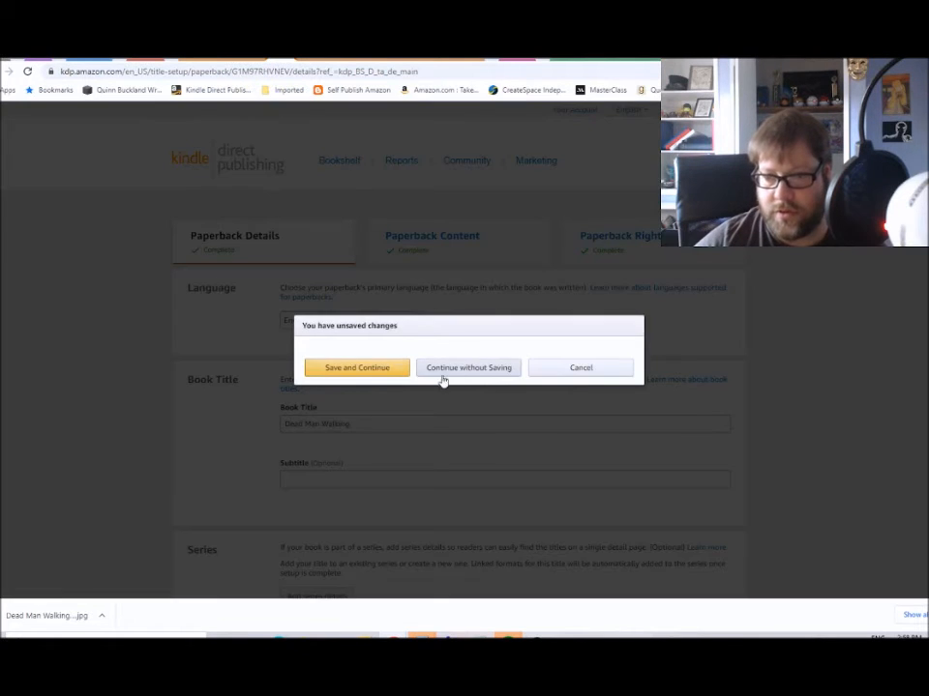
pyautogui.click(469, 374)
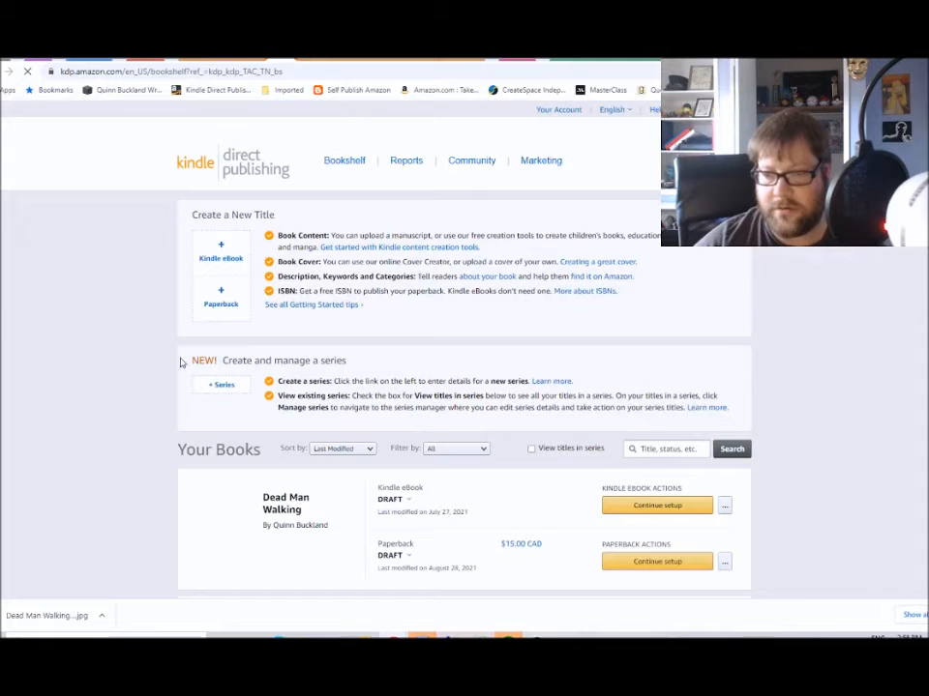
# - Reopen the Dead Man Walking Kindle eBook details and replace the placeholder description with the copied paperback description
pyautogui.click(646, 510)
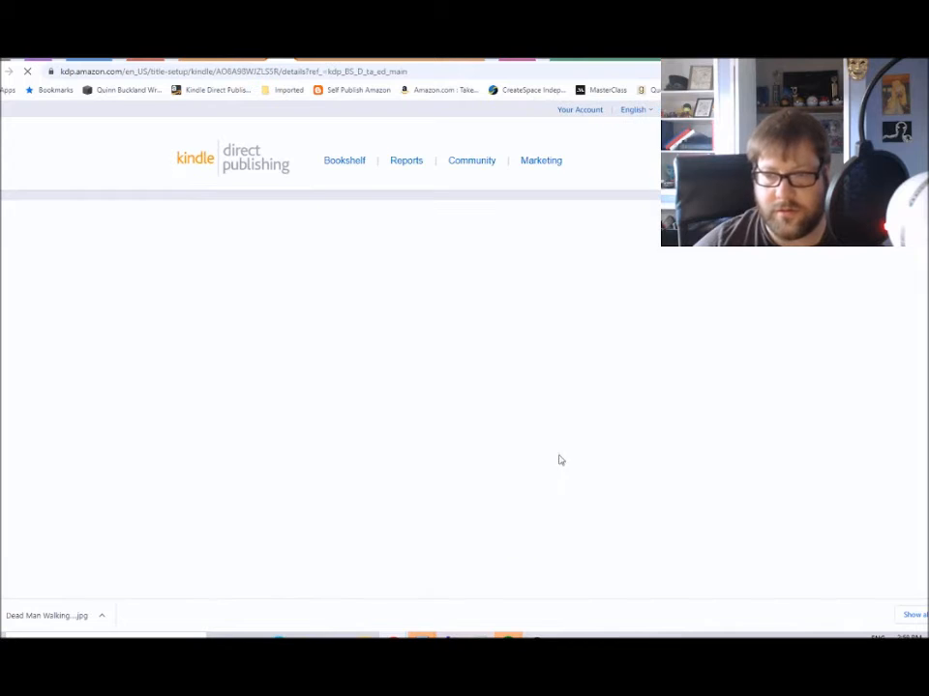
pyautogui.scroll(-10, 248, 381)
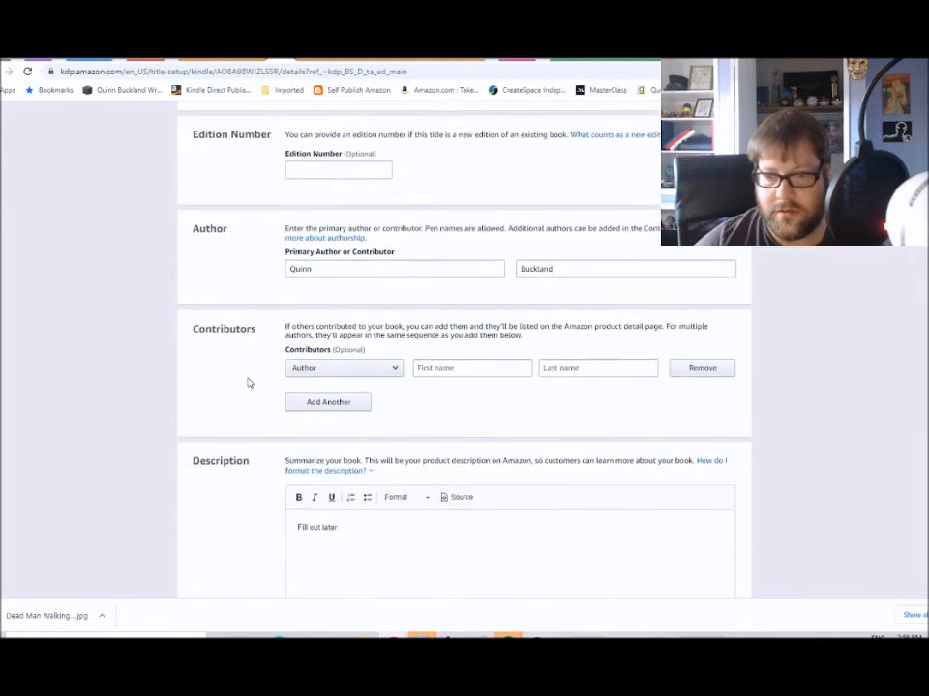
pyautogui.tripleClick(330, 297)
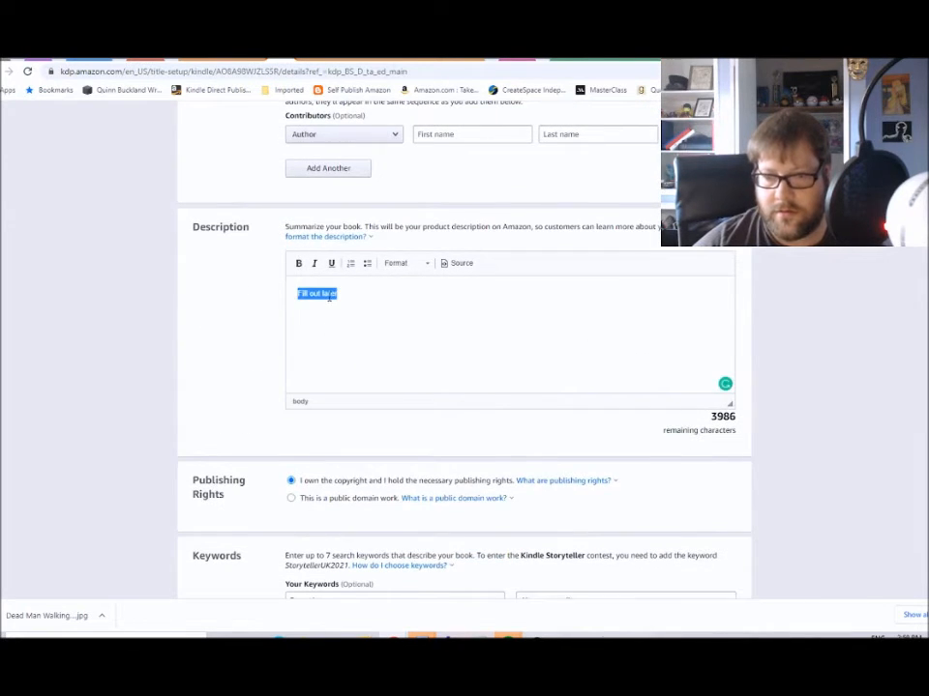
pyautogui.rightClick(330, 298)
pyautogui.click(395, 355)
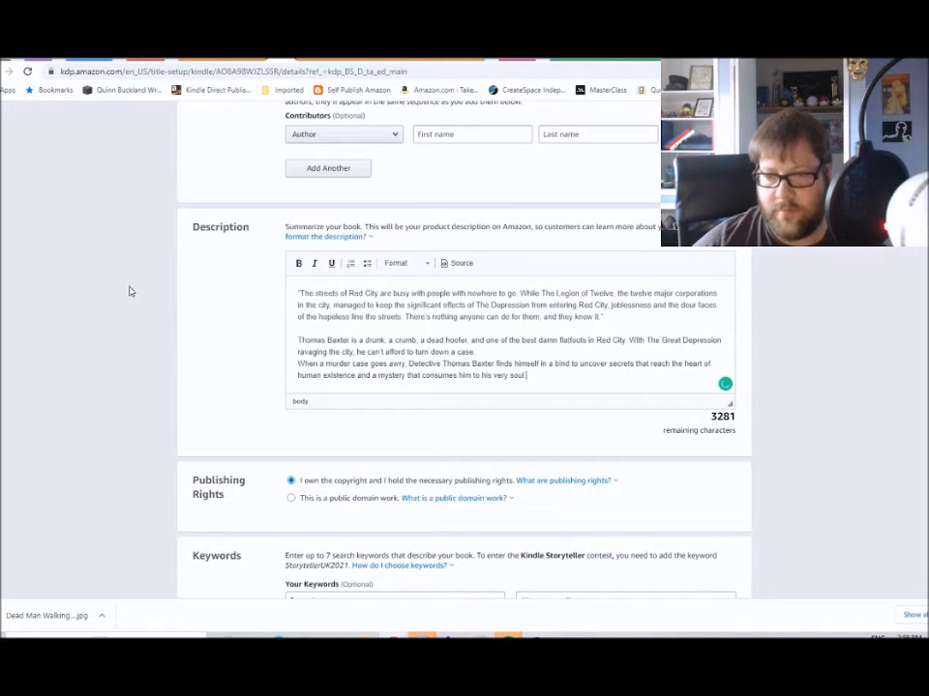
# - Review the eBook's keywords, categories and pre-order option, then save the details and continue to the content page
pyautogui.scroll(-2, 265, 379)
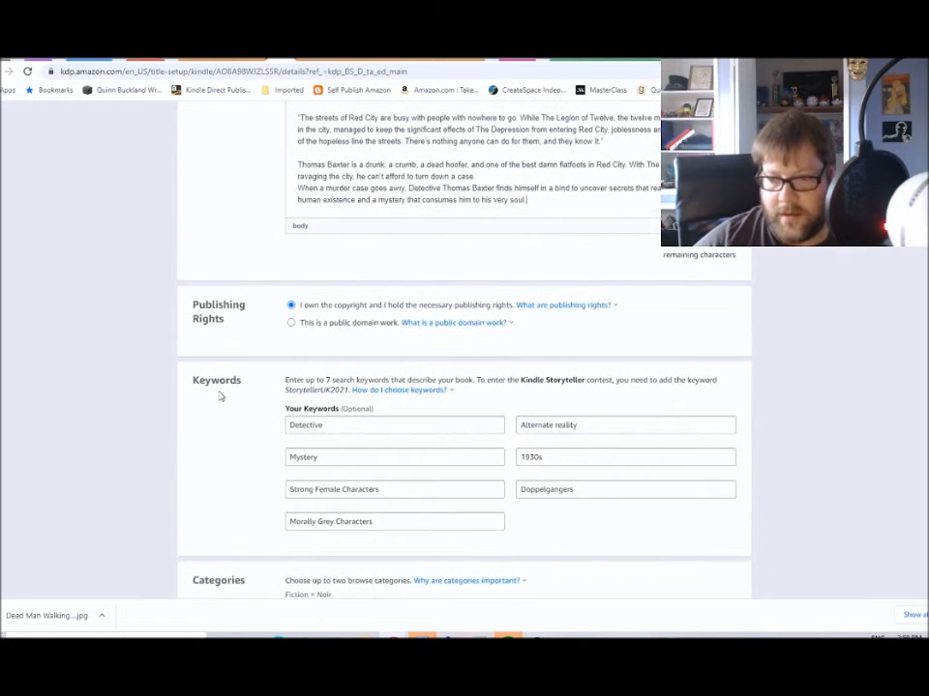
pyautogui.scroll(-3, 220, 395)
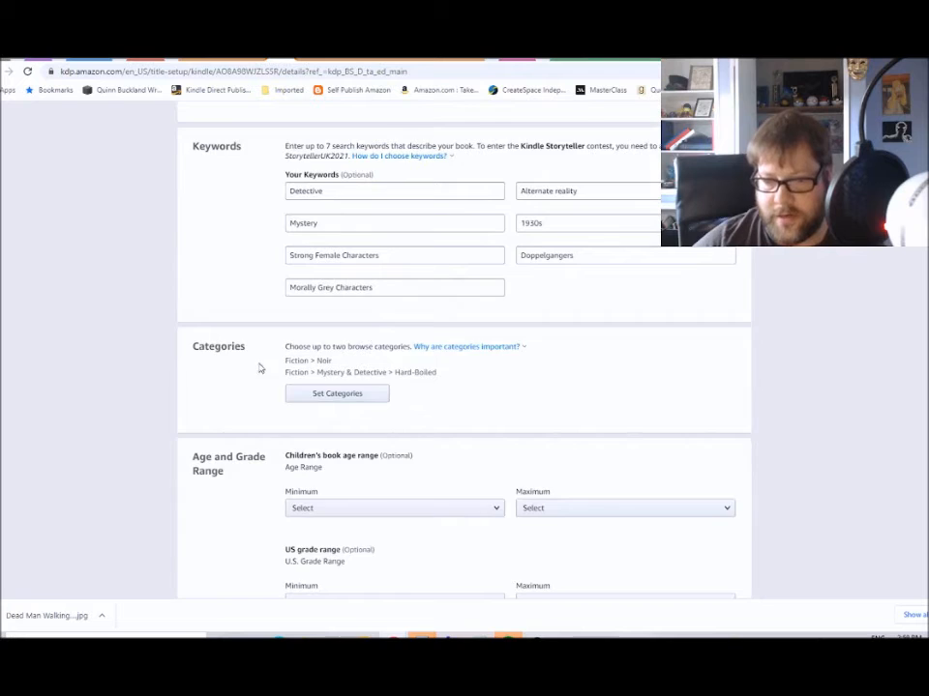
pyautogui.scroll(-3, 260, 368)
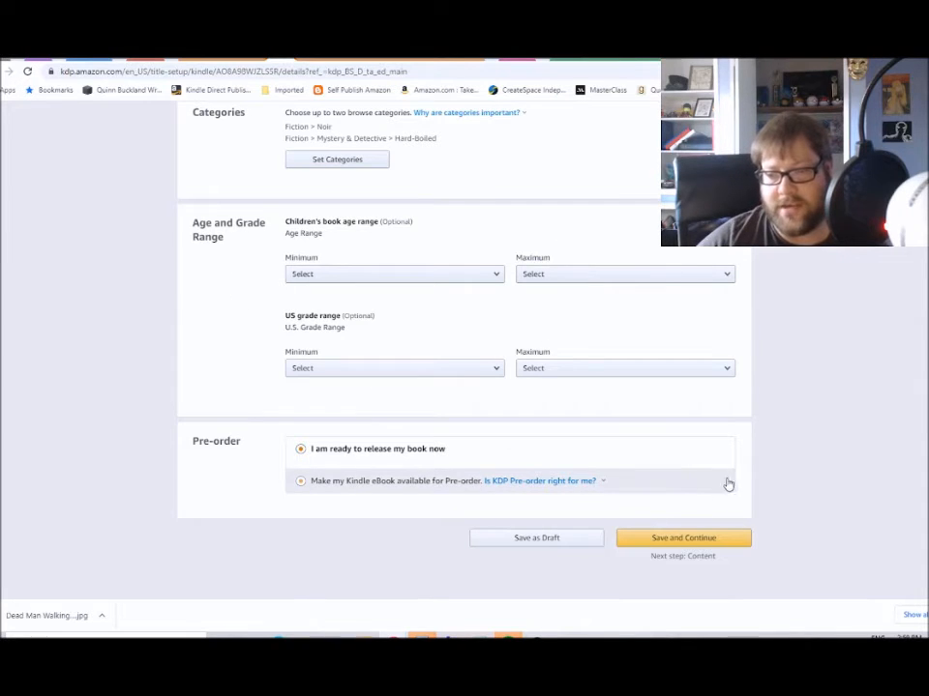
pyautogui.click(722, 545)
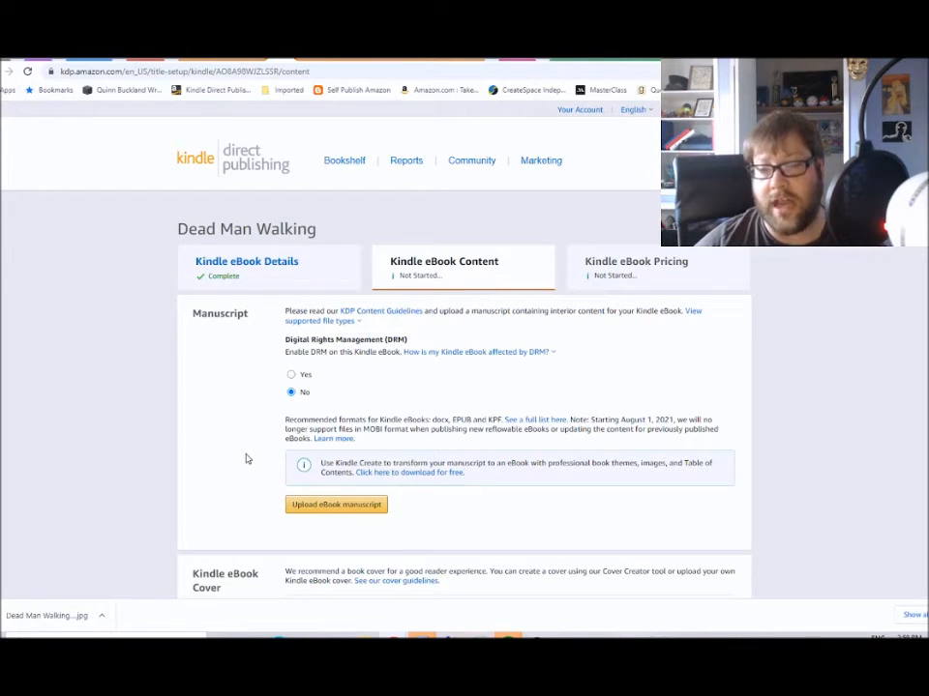
# - Read the explanation of how Digital Rights Management affects the Kindle eBook, then close it
pyautogui.scroll(-1, 215, 413)
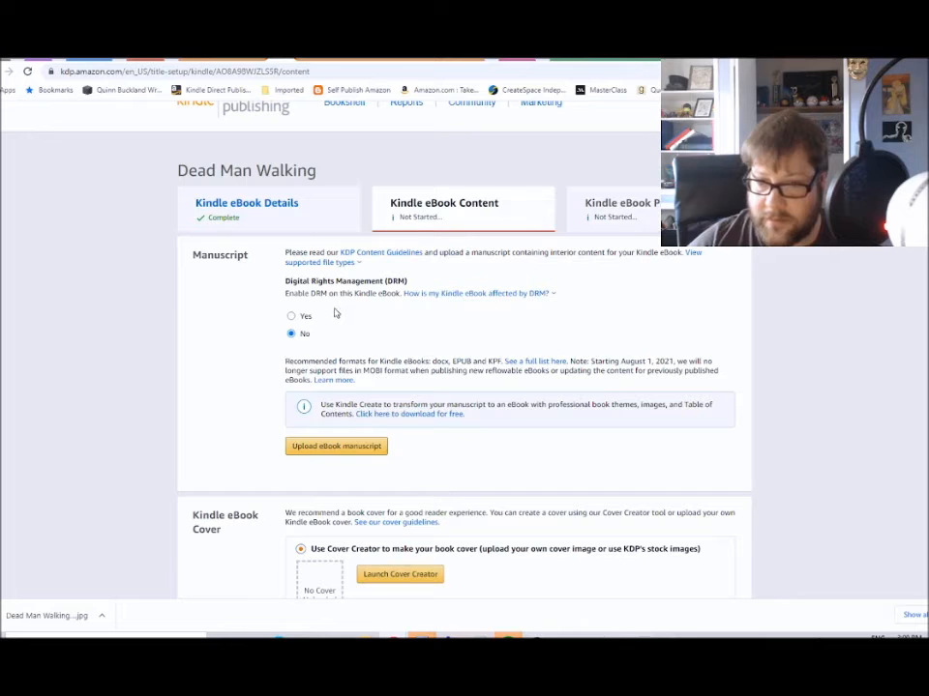
pyautogui.click(463, 294)
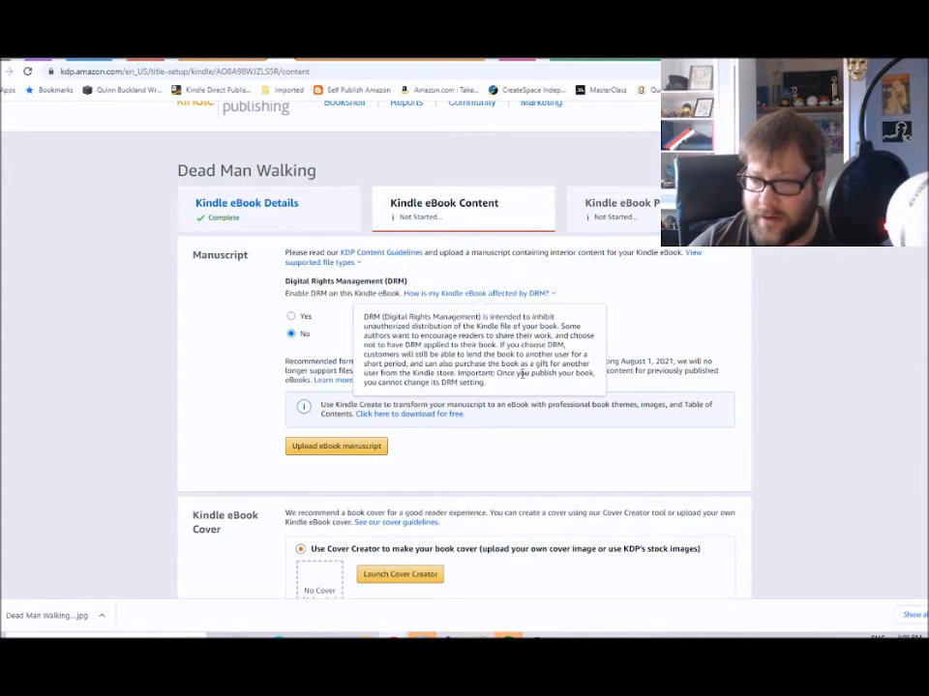
pyautogui.click(228, 345)
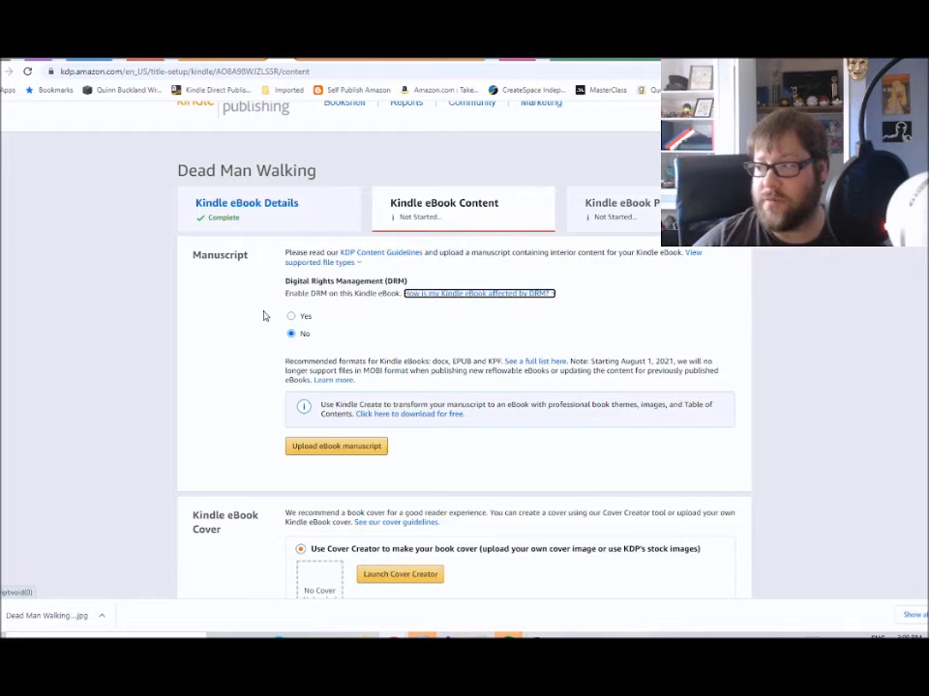
# - Upload "Dead Man Walking formatting Final (Autosaved).docx" from My Work > Finished Work > Dead Man Walking as the eBook manuscript
pyautogui.click(365, 446)
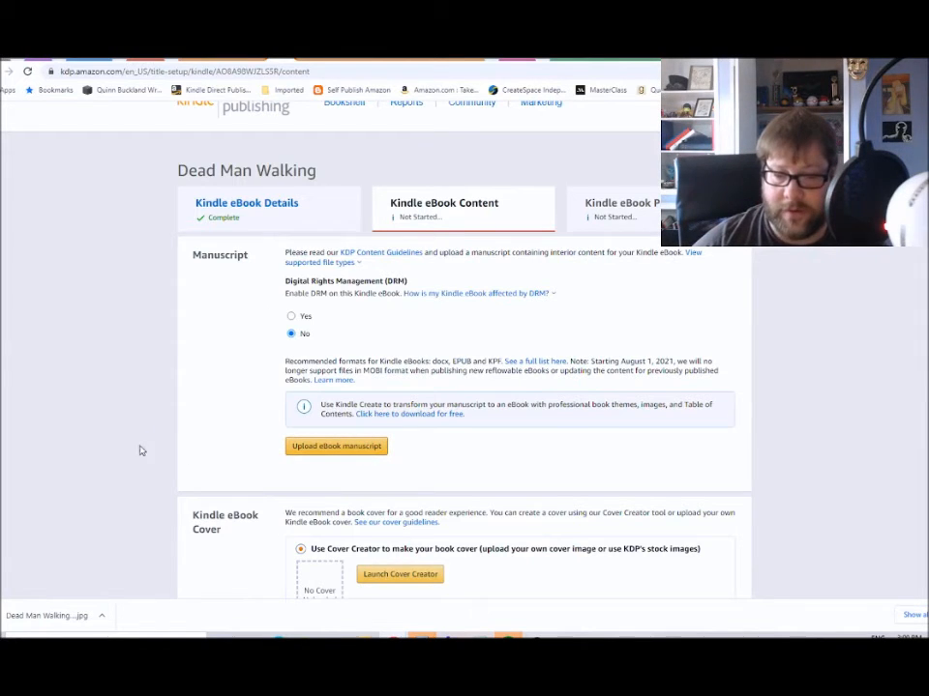
pyautogui.moveTo(73, 183); pyautogui.dragTo(74, 242)
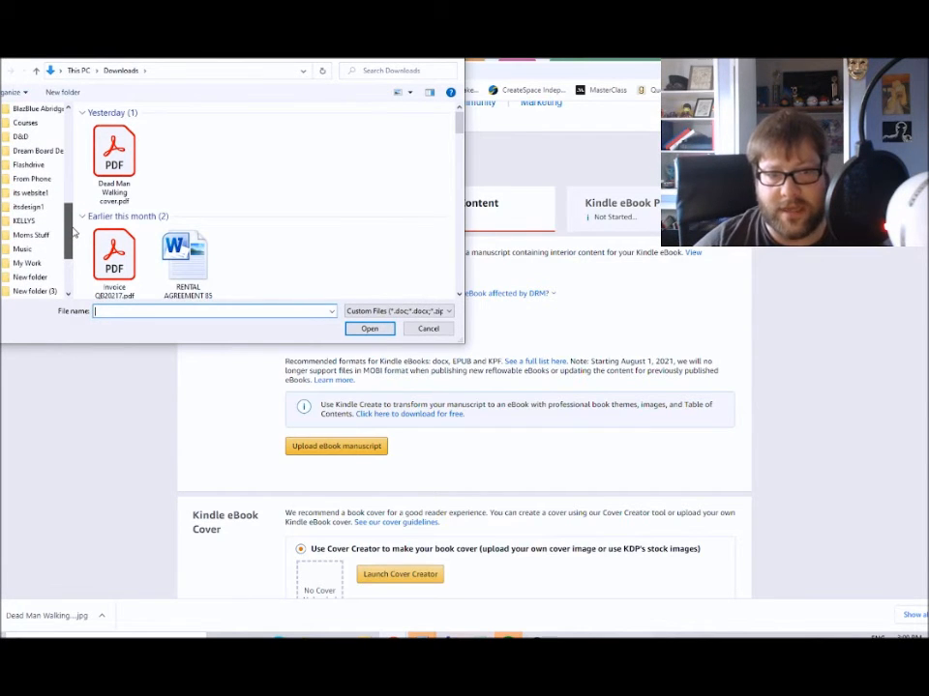
pyautogui.click(27, 263)
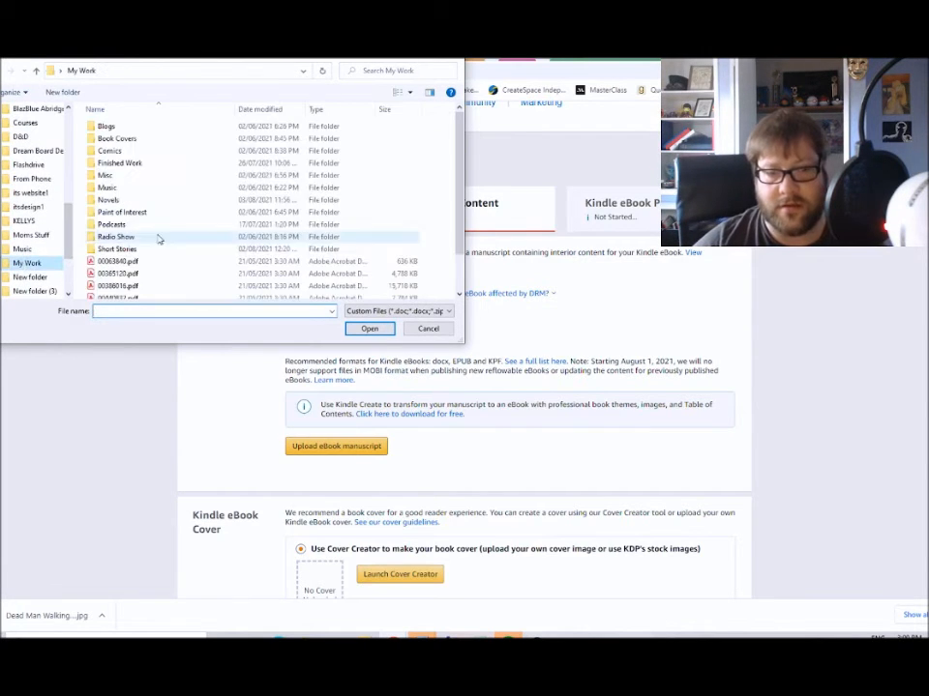
pyautogui.doubleClick(149, 163)
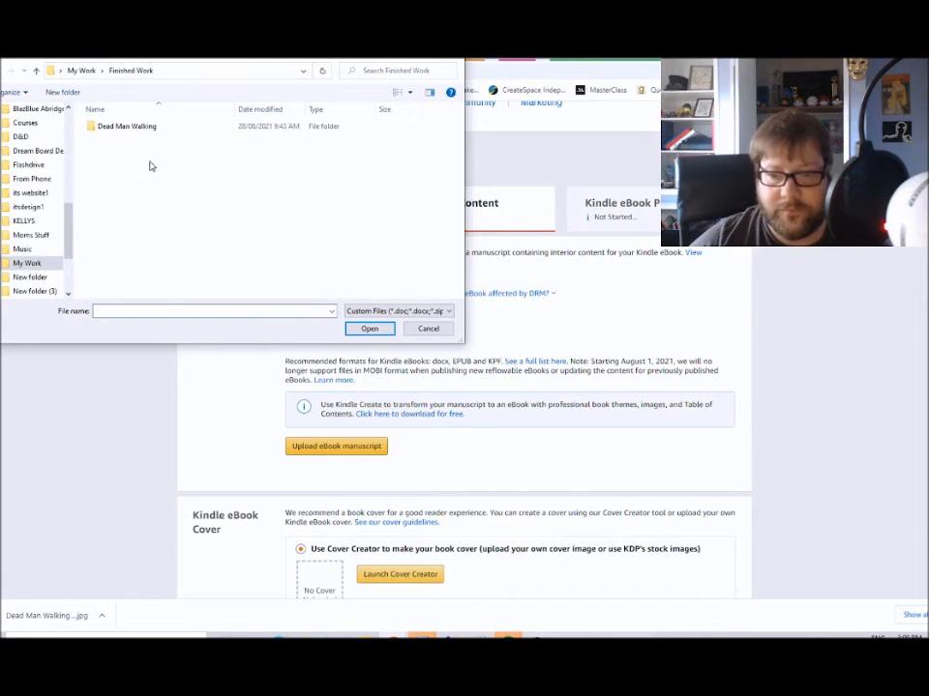
pyautogui.doubleClick(133, 132)
pyautogui.click(147, 139)
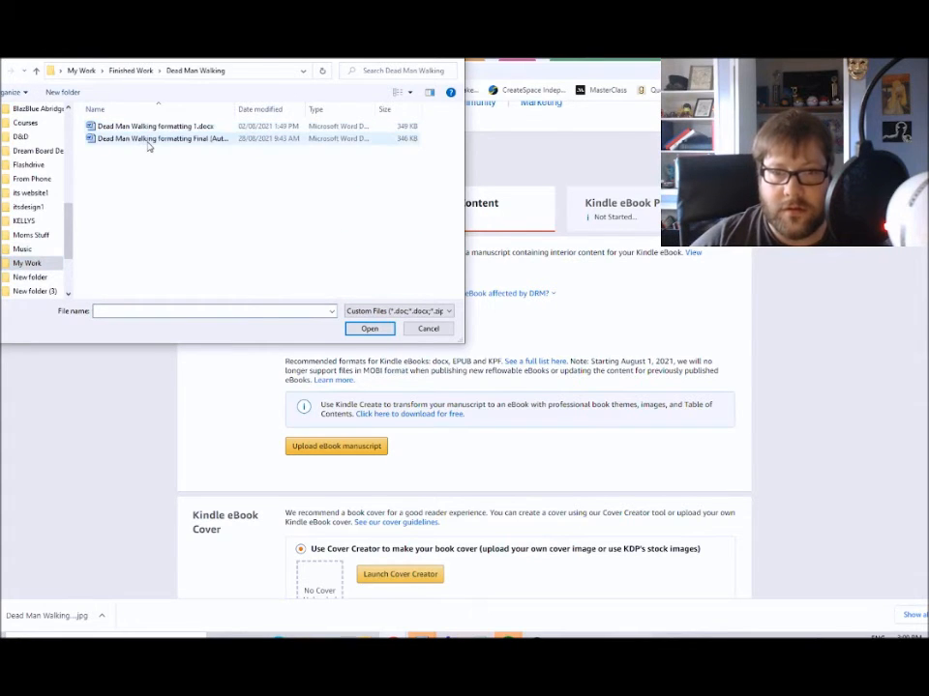
pyautogui.doubleClick(147, 138)
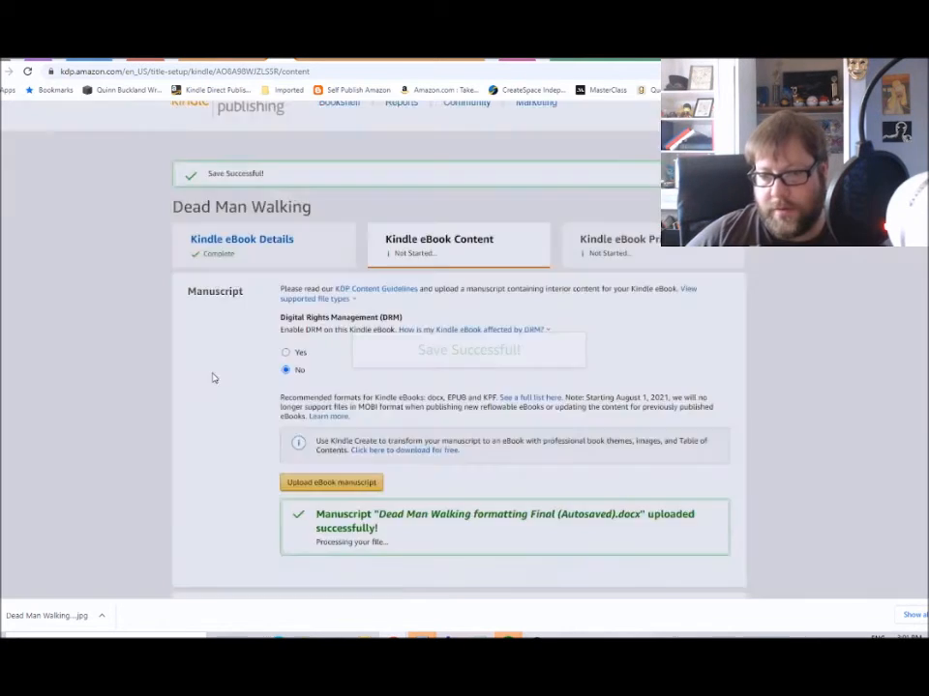
# - Choose to use an existing cover and upload "Dead Man Walking front cover.jpg" from Downloads as the eBook cover
pyautogui.scroll(-5, 226, 423)
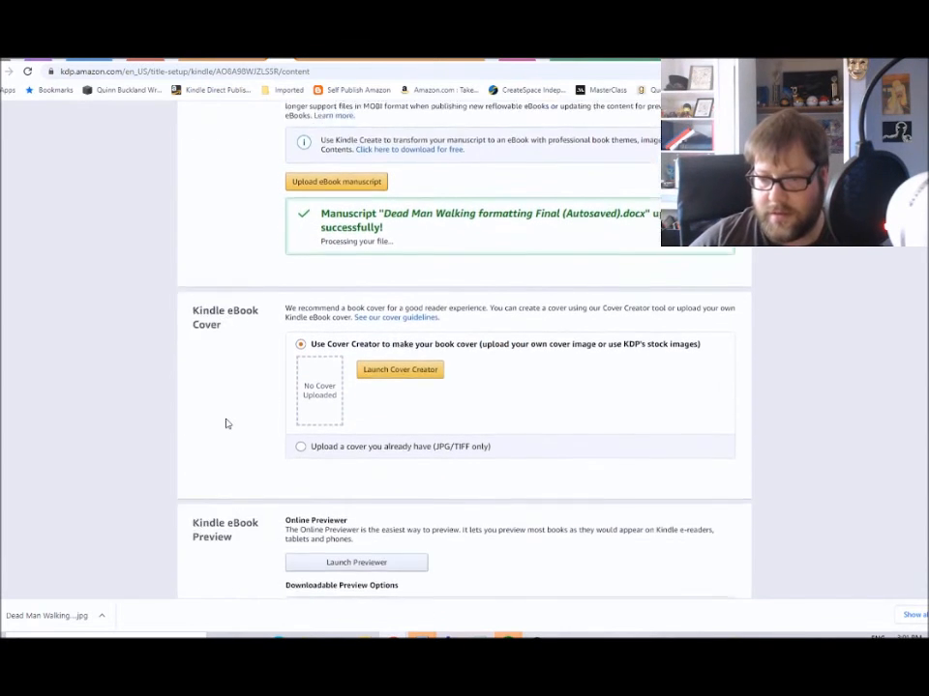
pyautogui.click(369, 405)
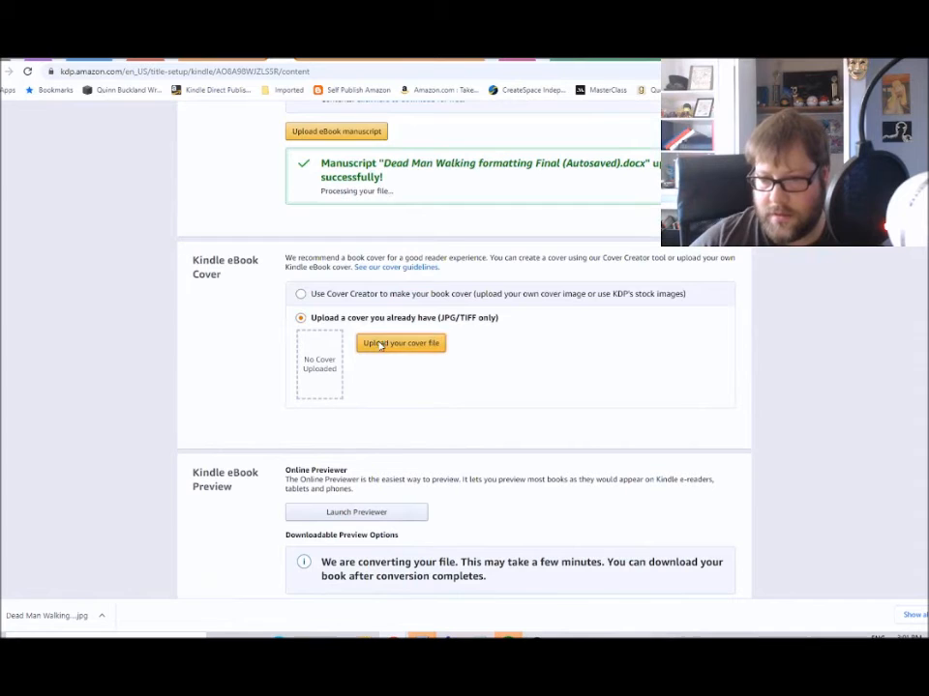
pyautogui.scroll(2, 70, 170)
pyautogui.scroll(2, 71, 170)
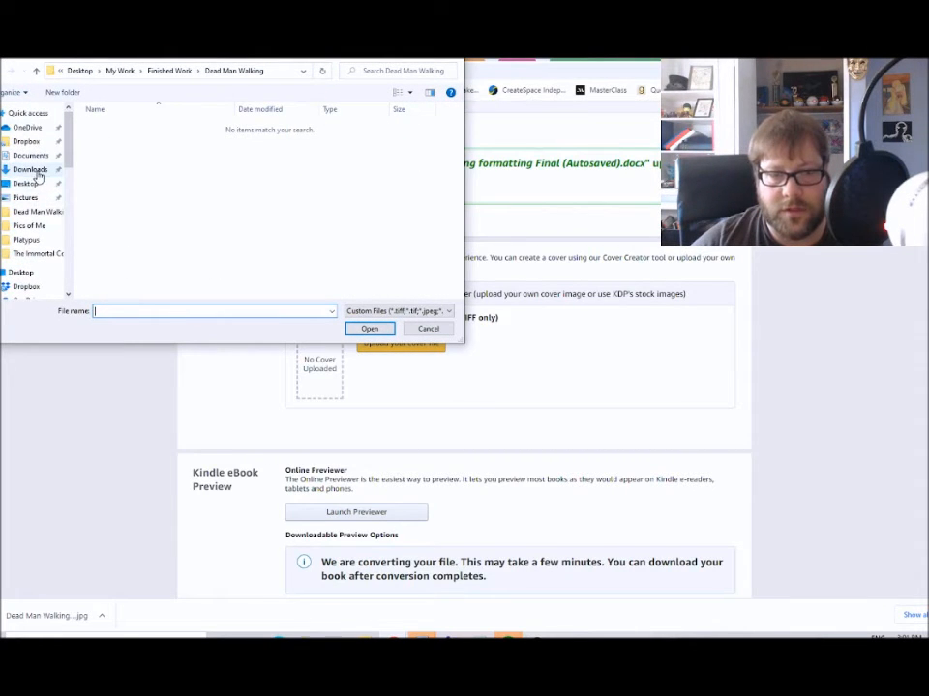
pyautogui.click(30, 170)
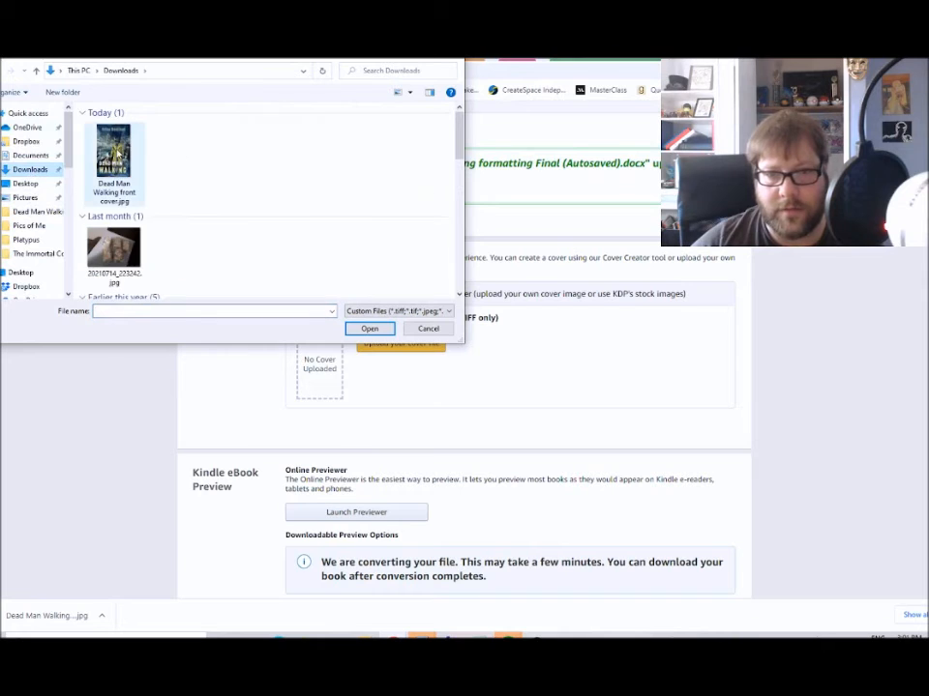
pyautogui.doubleClick(116, 155)
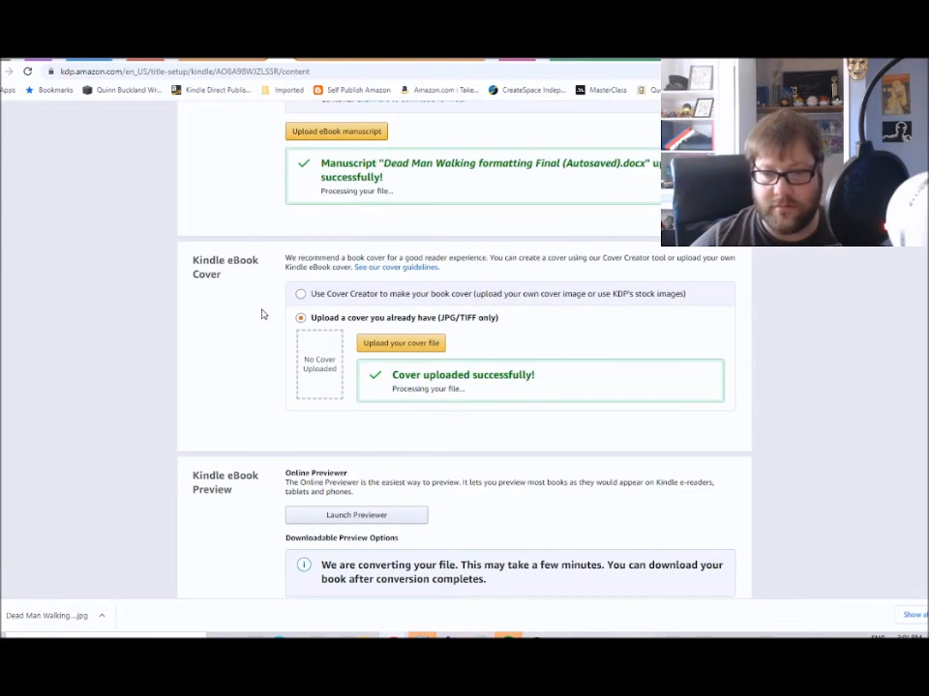
# - Launch the online previewer and check the cover, title, copyright, dedication and "Also By" pages of the eBook
pyautogui.click(404, 518)
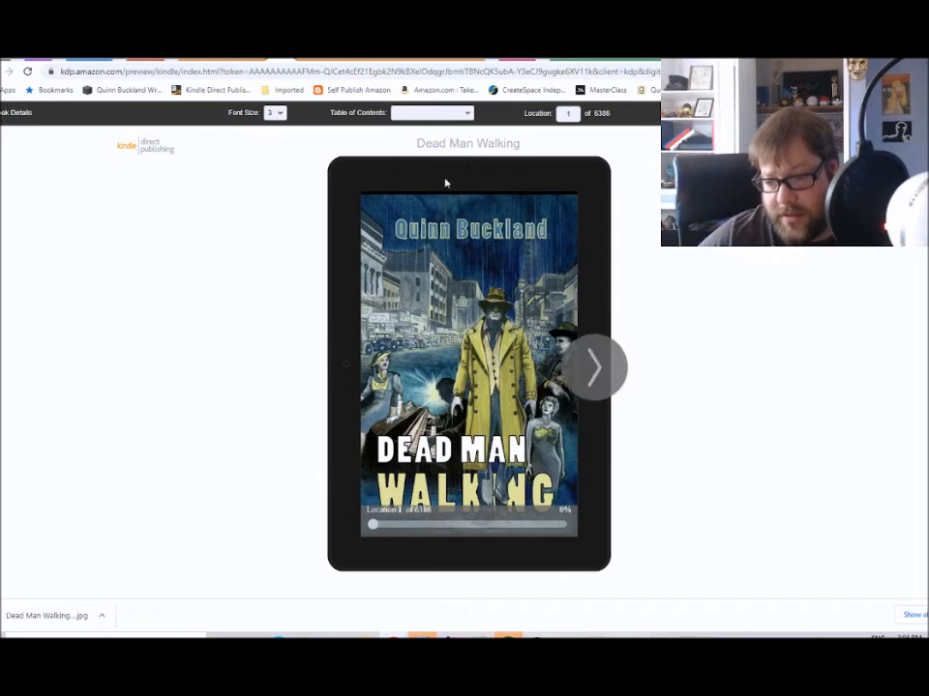
pyautogui.click(607, 365)
pyautogui.click(607, 365)
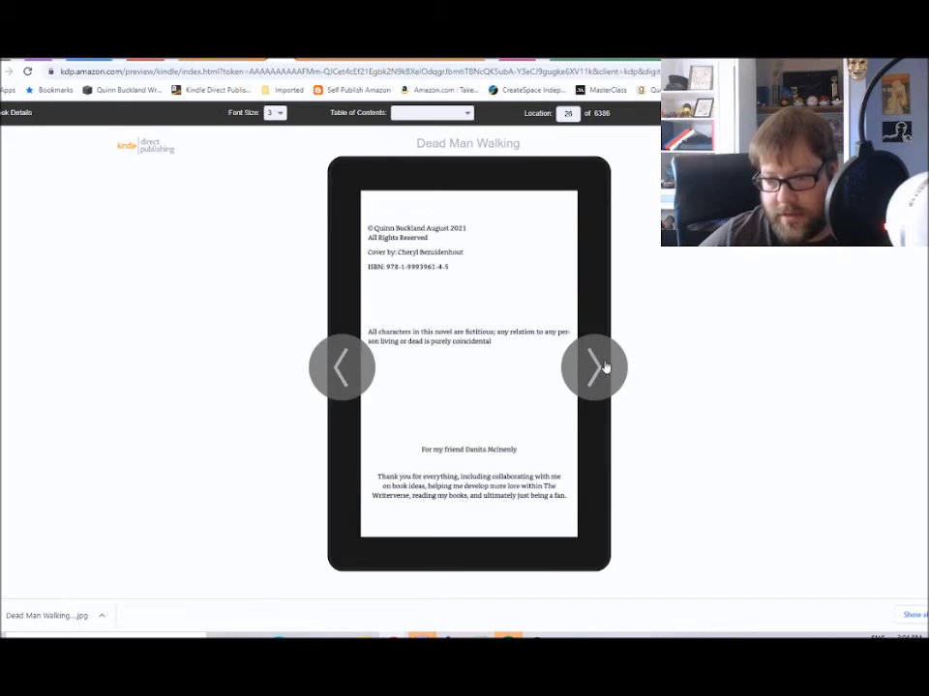
pyautogui.click(604, 366)
pyautogui.click(602, 367)
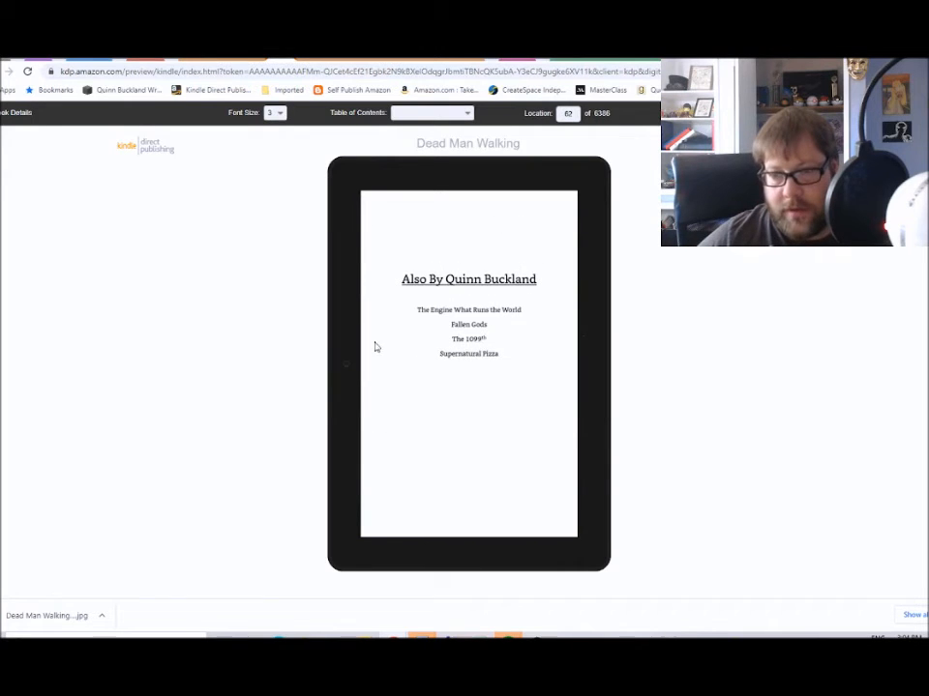
pyautogui.click(347, 365)
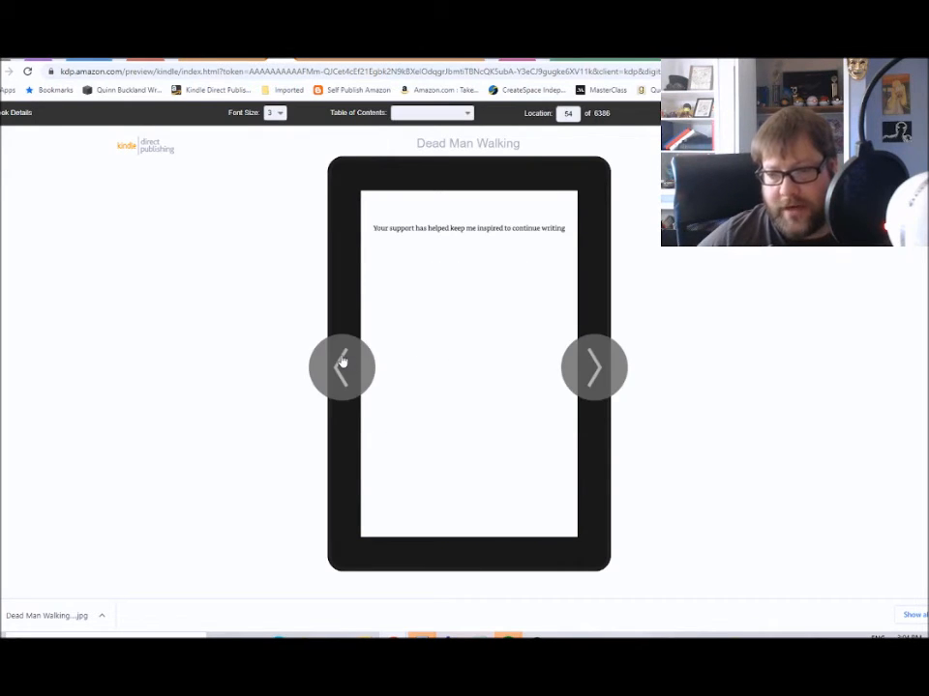
pyautogui.click(343, 362)
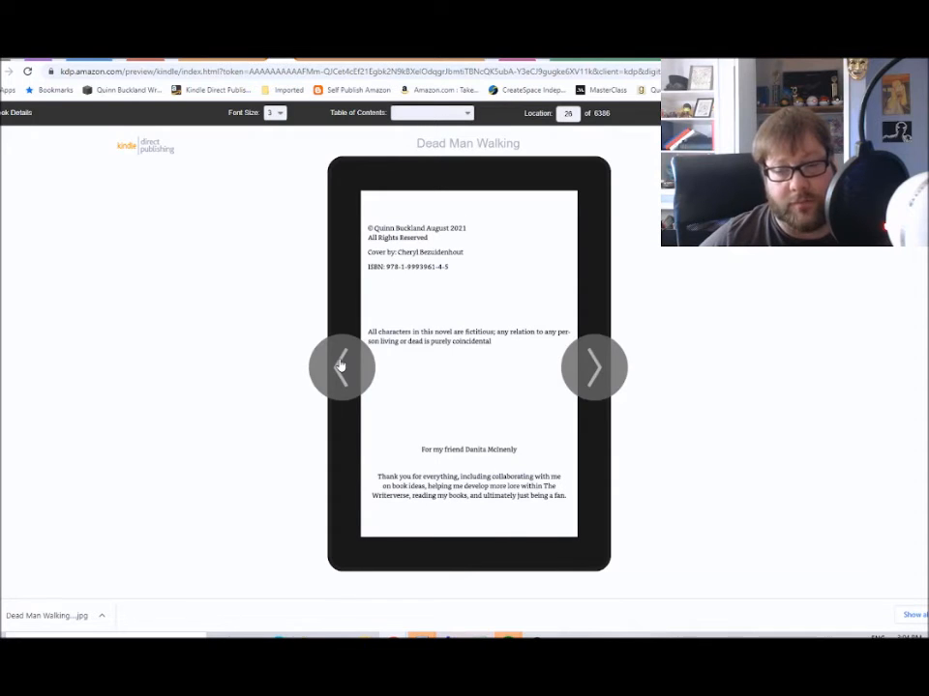
pyautogui.click(341, 373)
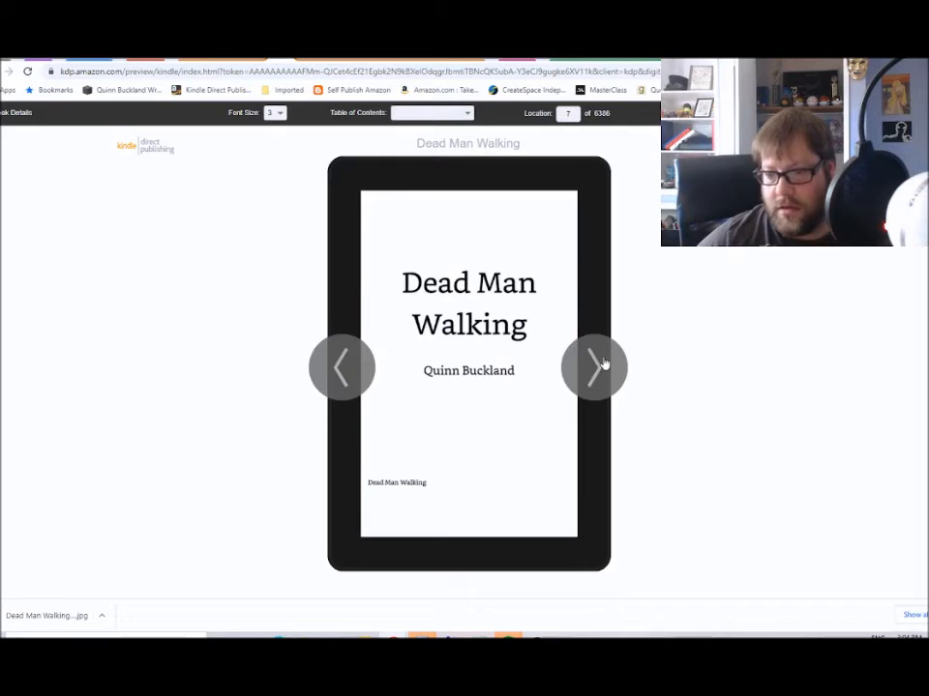
pyautogui.click(597, 368)
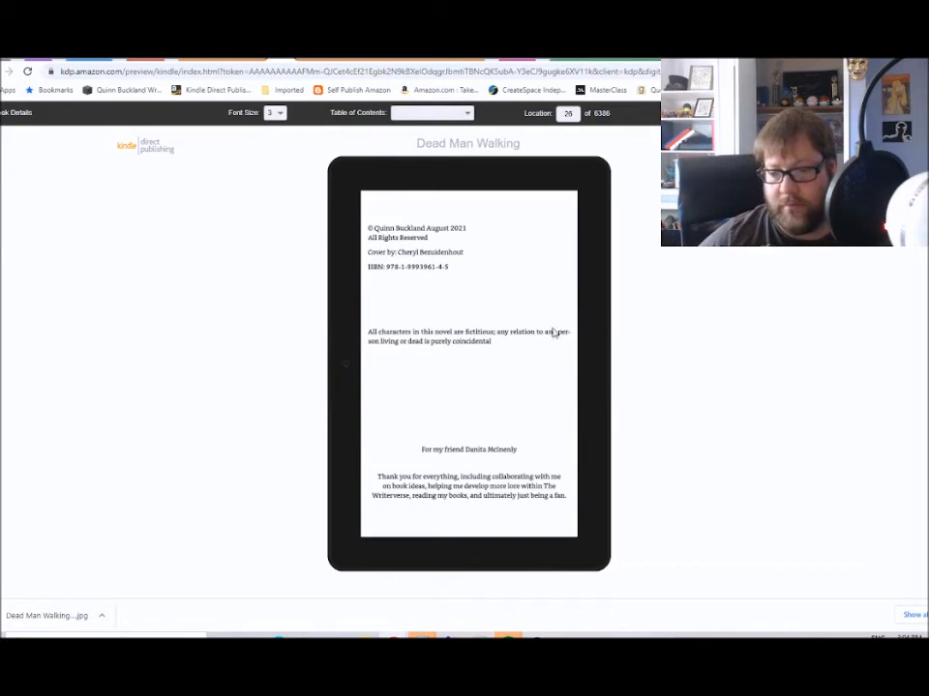
pyautogui.click(599, 374)
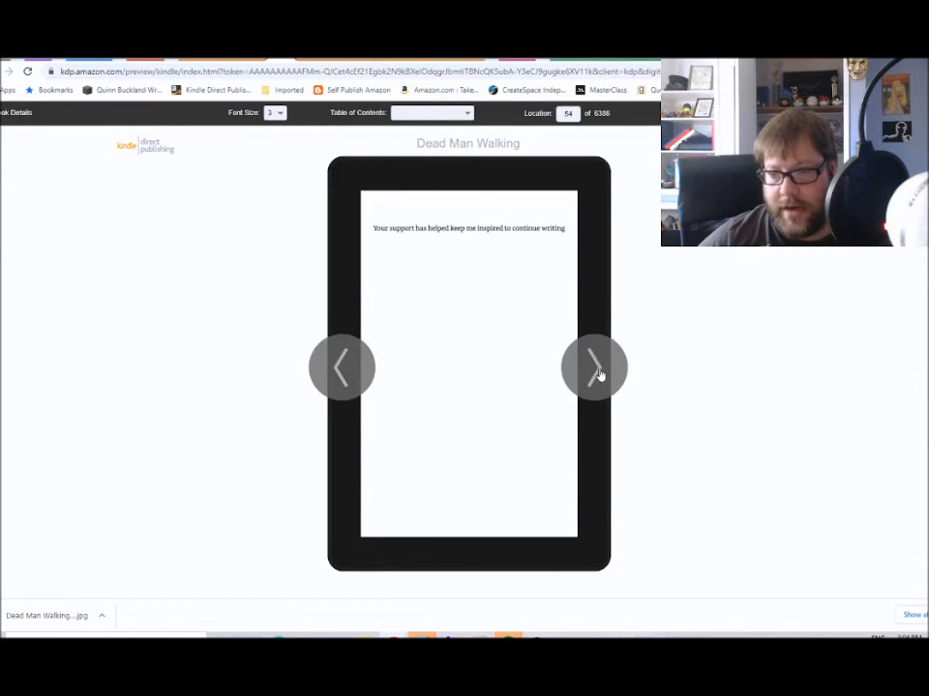
pyautogui.click(599, 375)
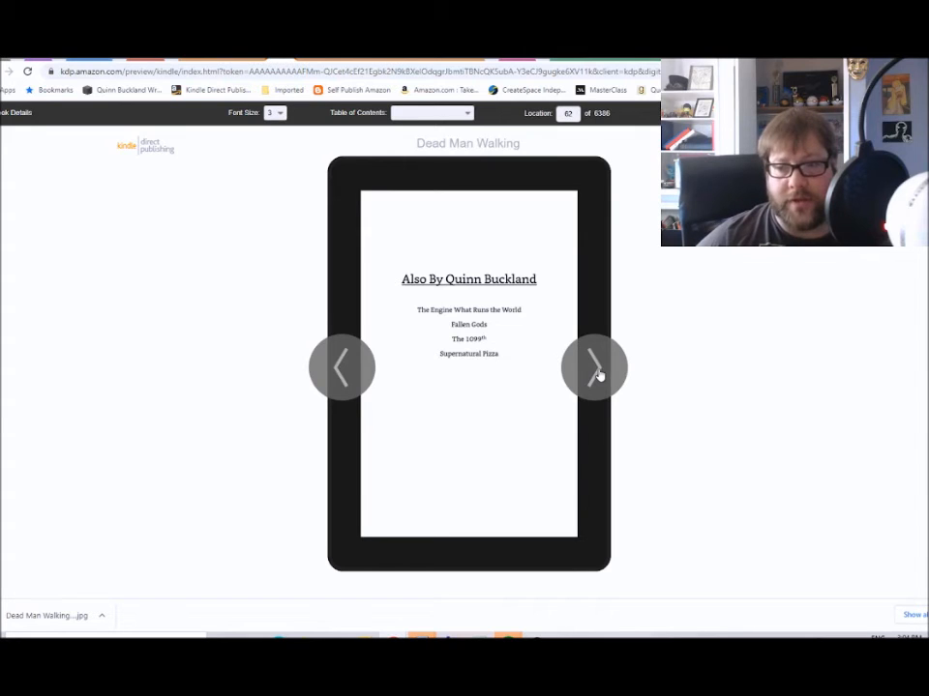
# - Page through the opening chapter in the previewer to check its text formatting, then return to the eBook content page
pyautogui.click(590, 370)
pyautogui.click(587, 369)
pyautogui.click(587, 369)
pyautogui.click(588, 368)
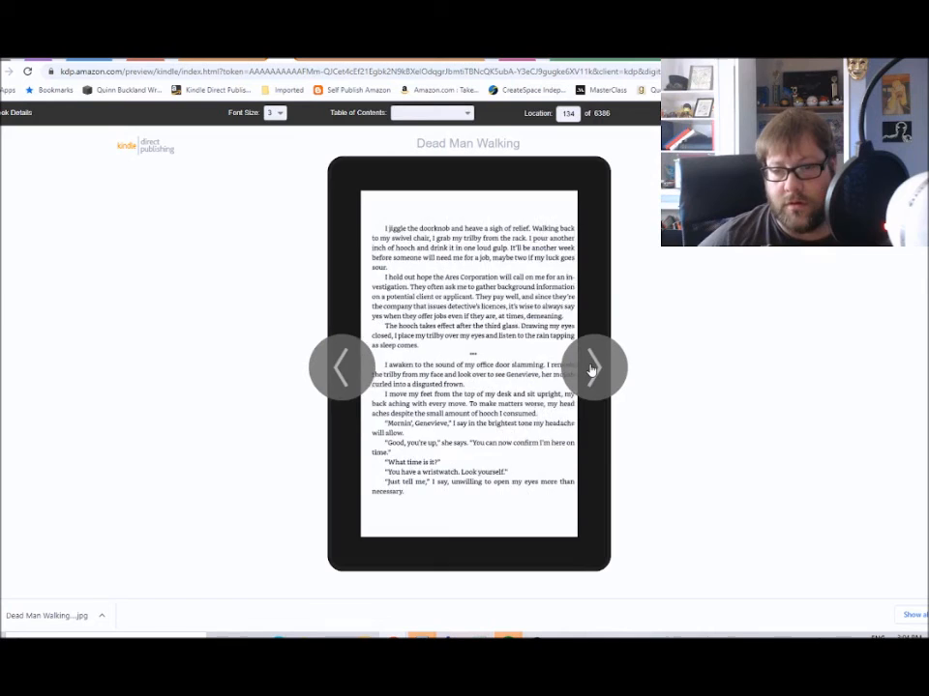
pyautogui.click(590, 368)
pyautogui.click(590, 370)
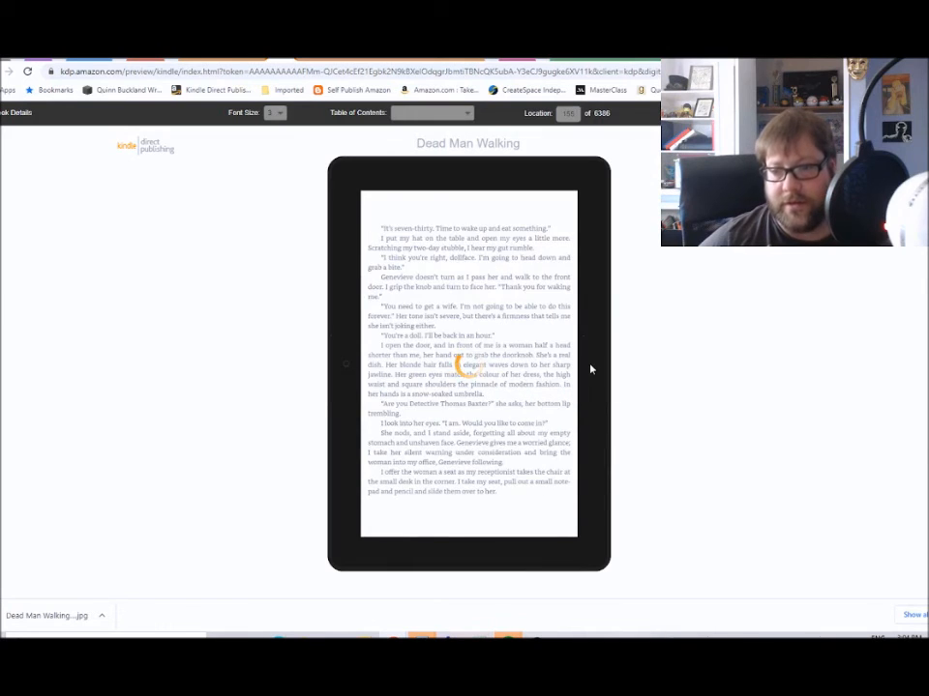
pyautogui.click(590, 369)
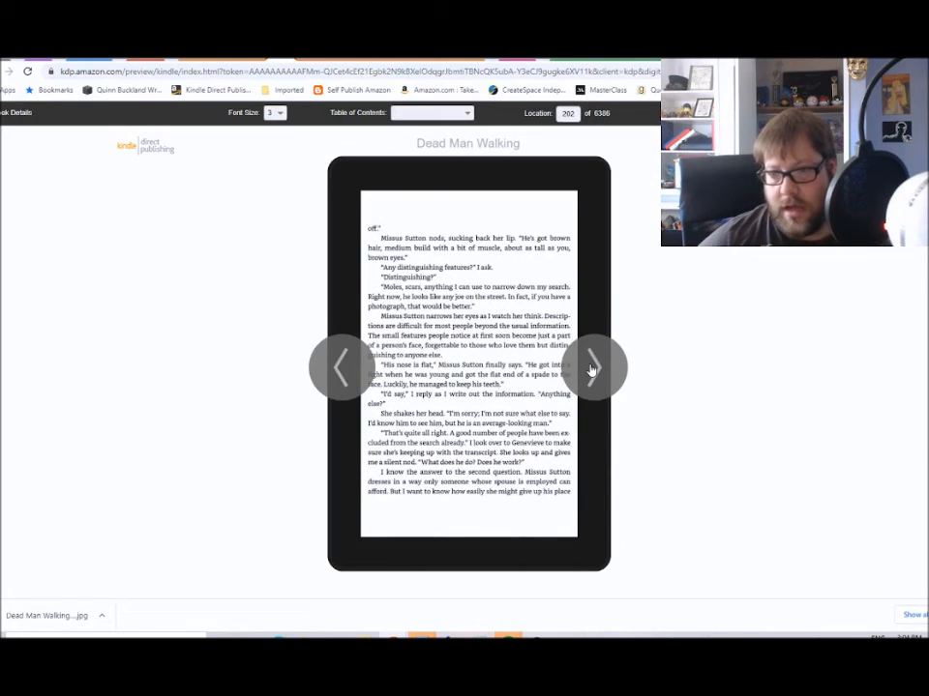
pyautogui.click(592, 369)
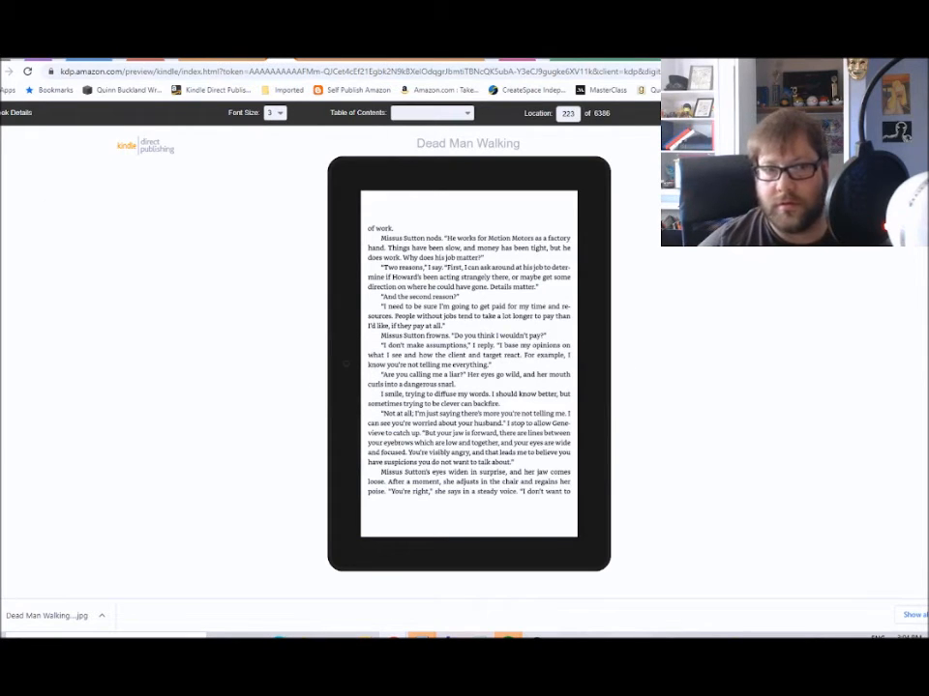
pyautogui.hotkey('alt', 'Left')
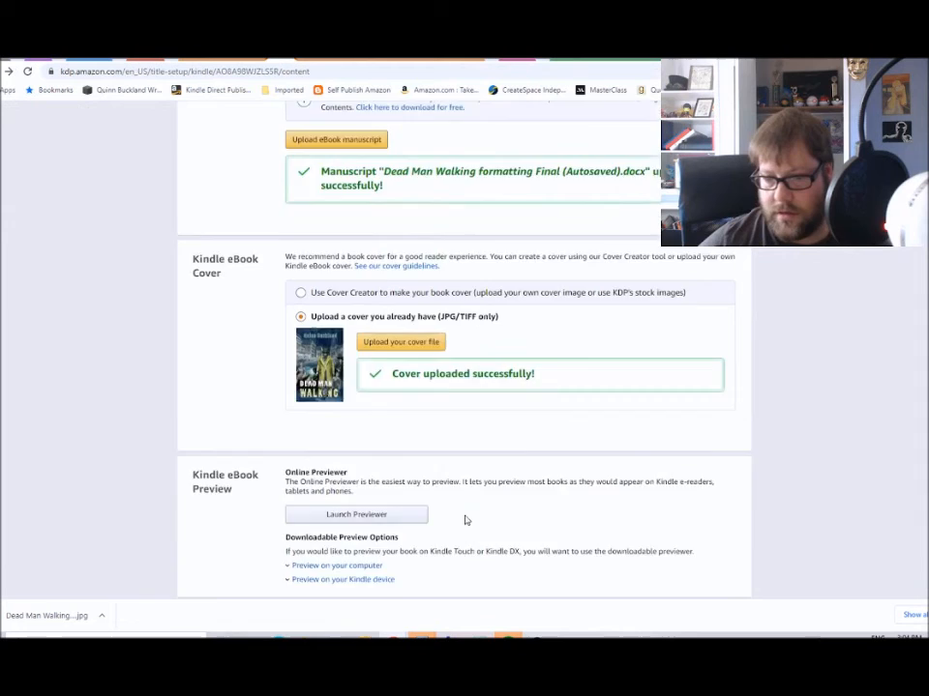
# - Review the optional ISBN and publisher fields, leave them blank, and save the eBook content to continue to pricing
pyautogui.scroll(-5, 399, 439)
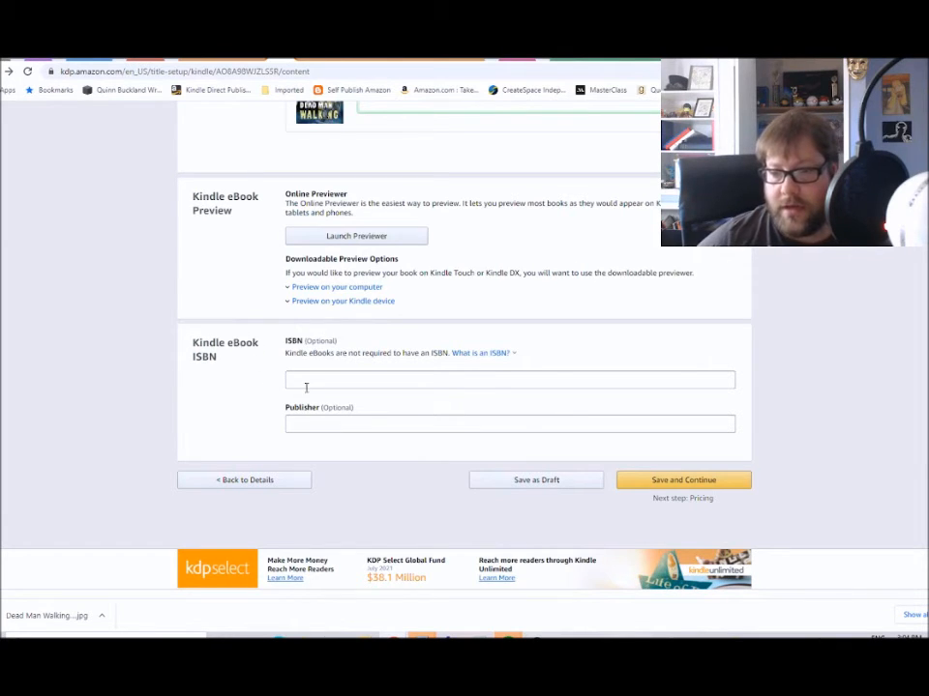
pyautogui.scroll(1, 314, 387)
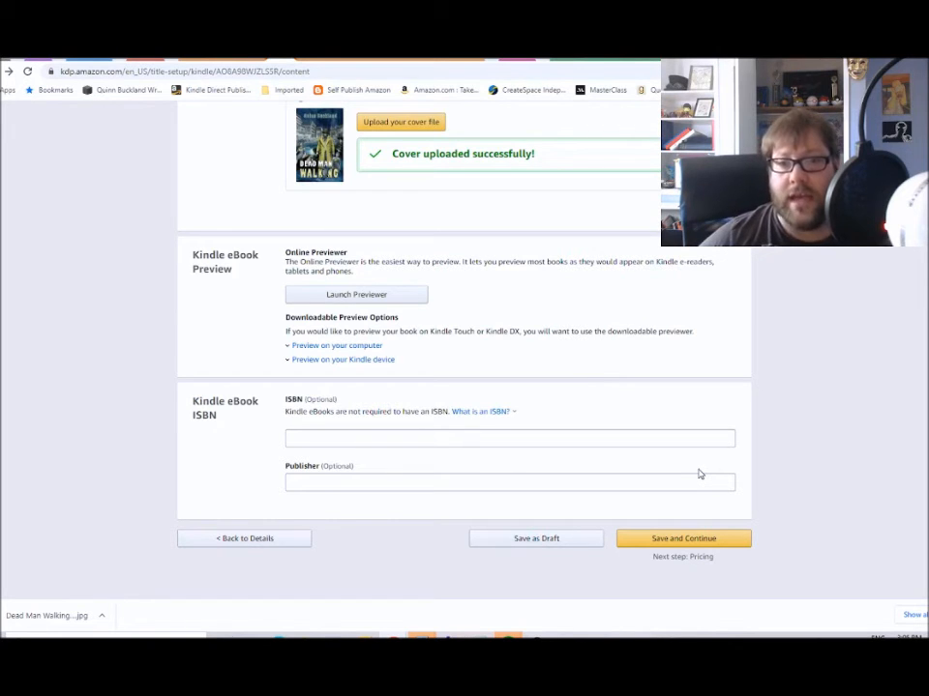
pyautogui.scroll(1, 528, 461)
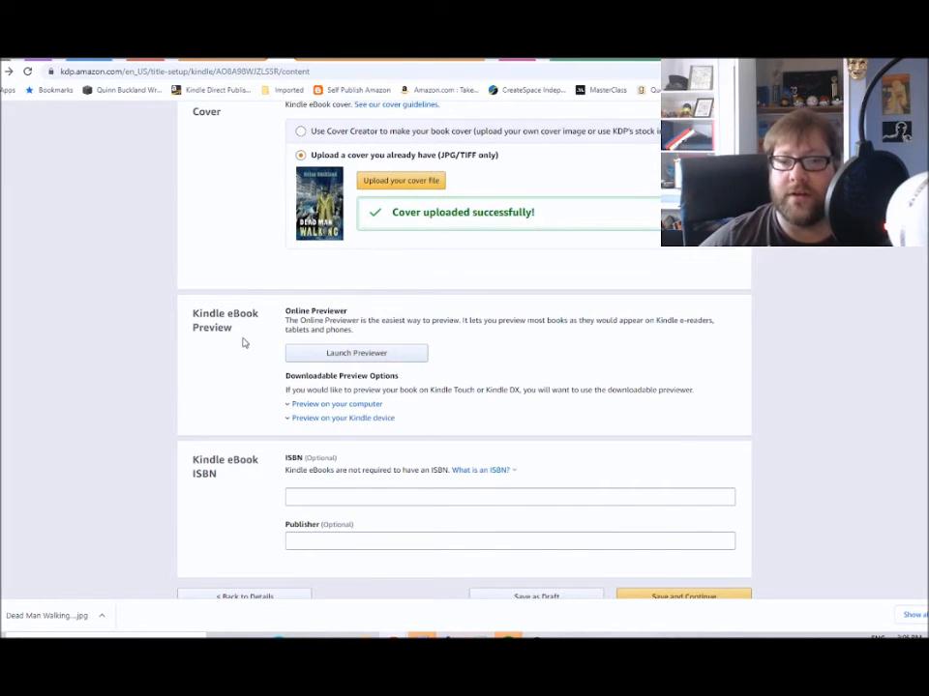
pyautogui.scroll(-1, 244, 343)
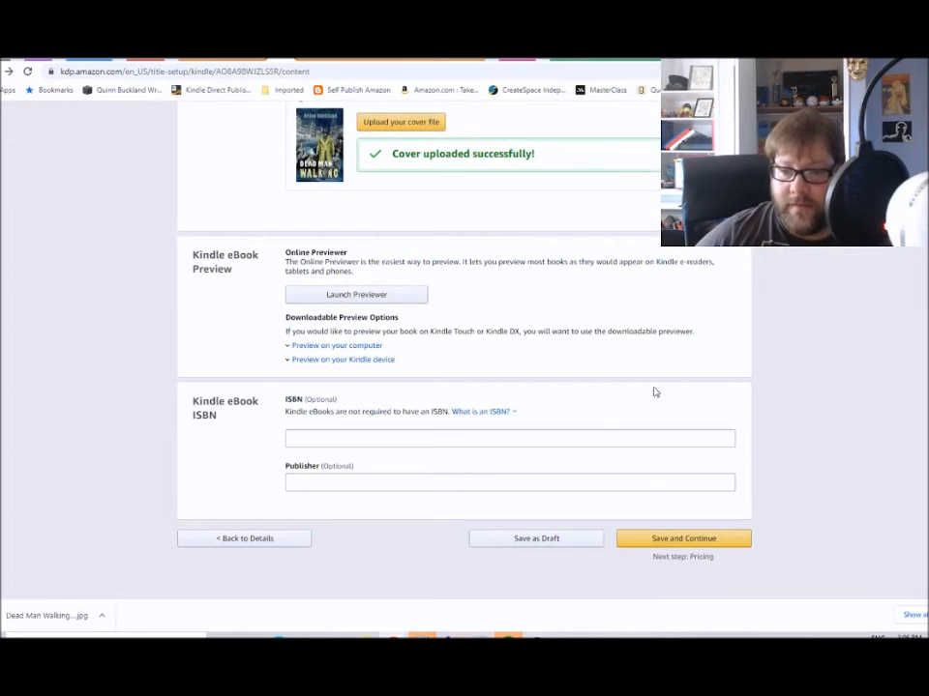
pyautogui.click(704, 540)
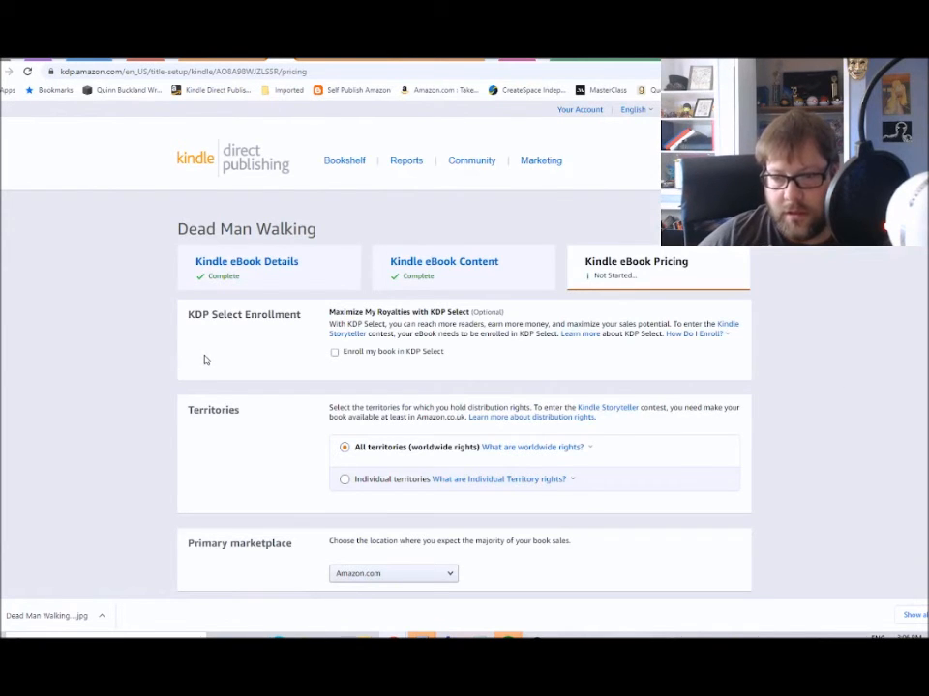
# - Enroll the Dead Man Walking eBook in KDP Select
pyautogui.click(335, 352)
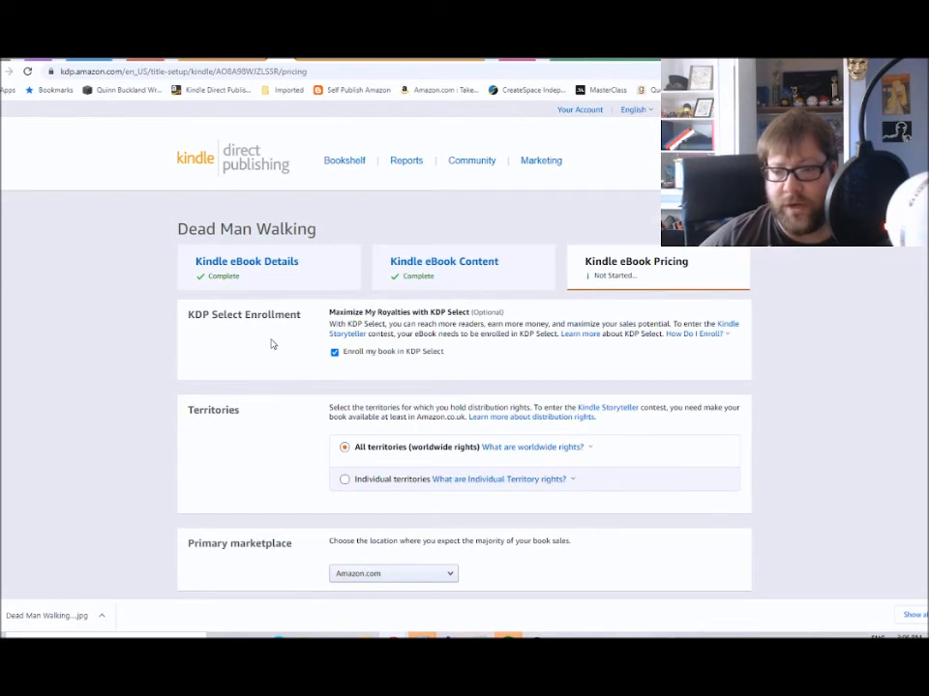
pyautogui.scroll(-2, 254, 413)
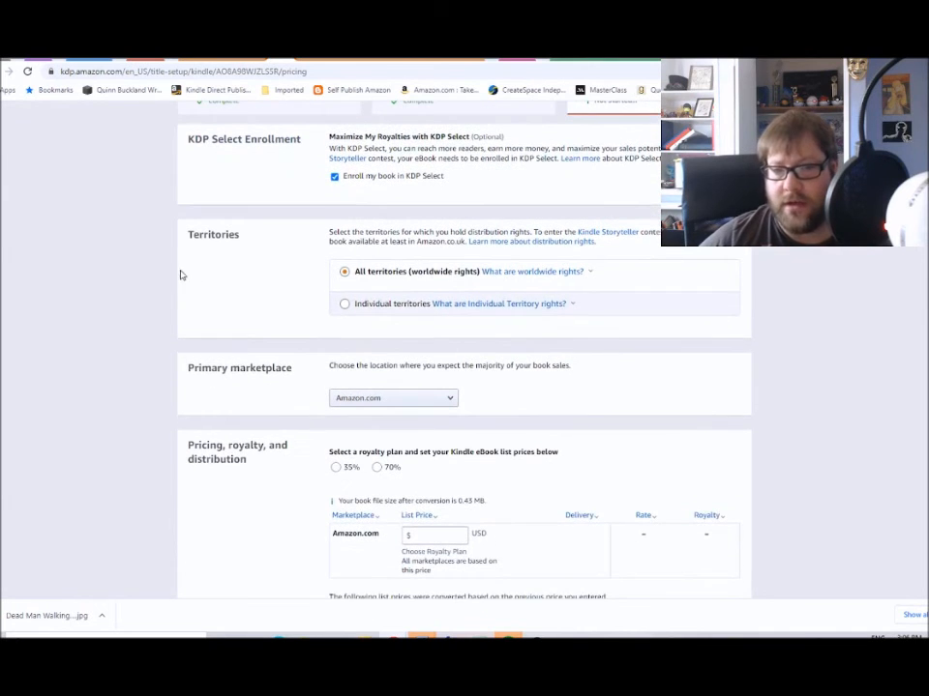
# - Keep worldwide territory rights and set the eBook's primary marketplace to Amazon.ca
pyautogui.scroll(-1, 251, 397)
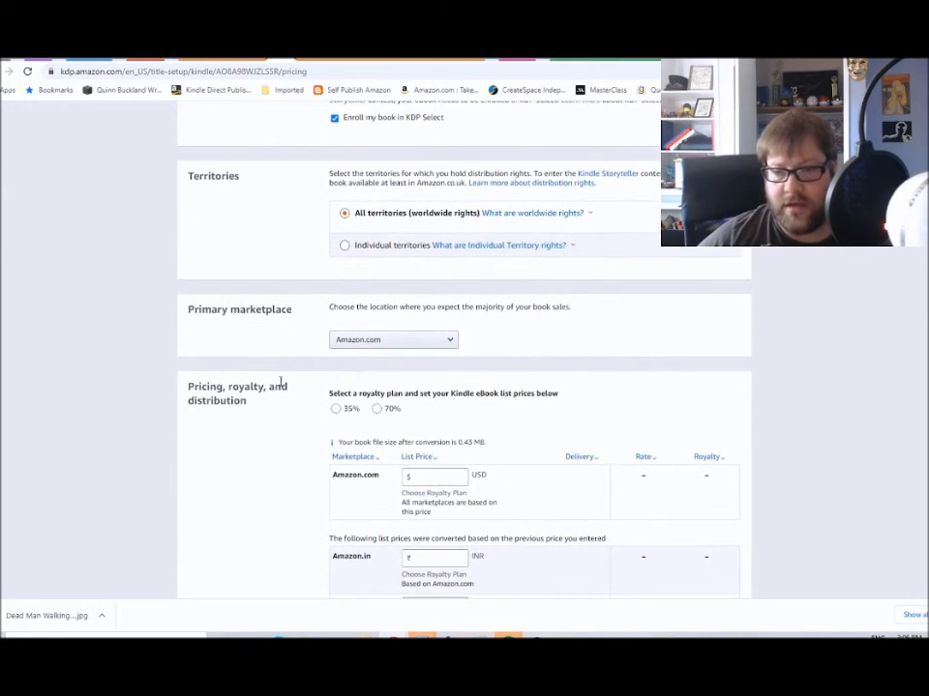
pyautogui.click(425, 342)
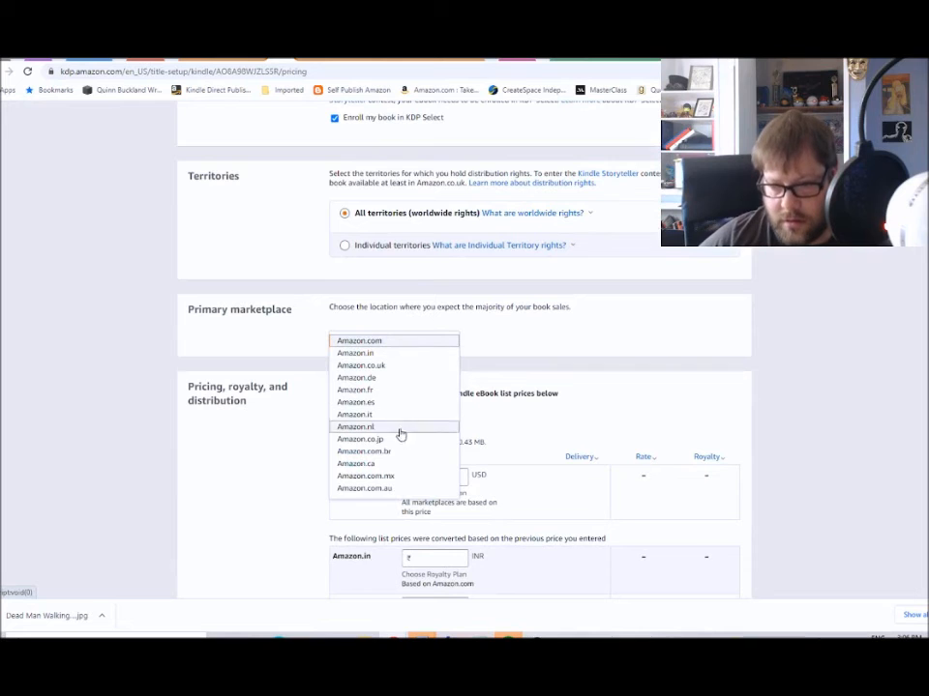
pyautogui.click(404, 465)
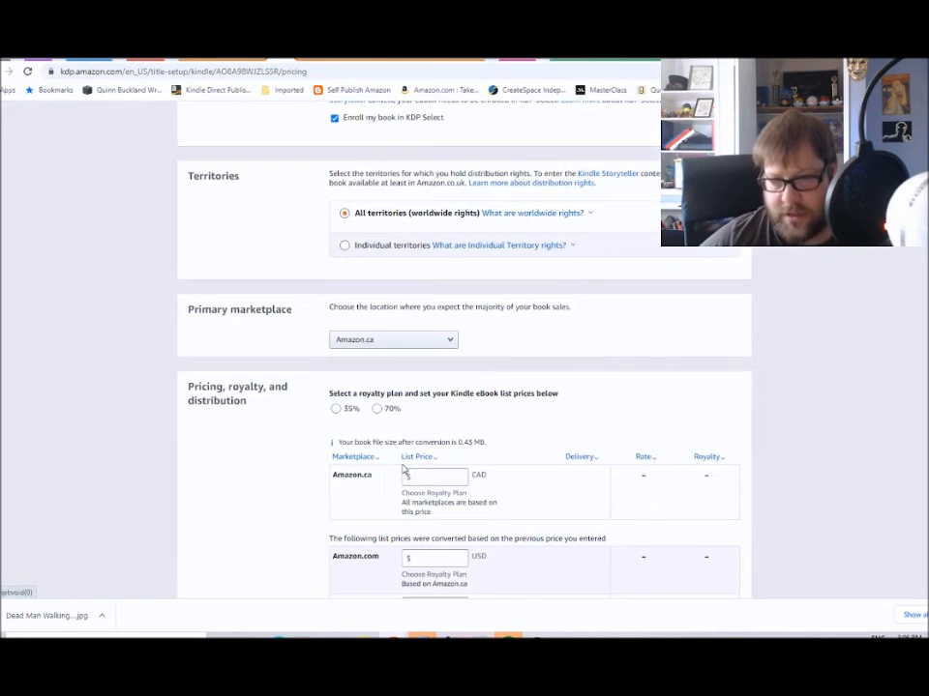
pyautogui.click(425, 342)
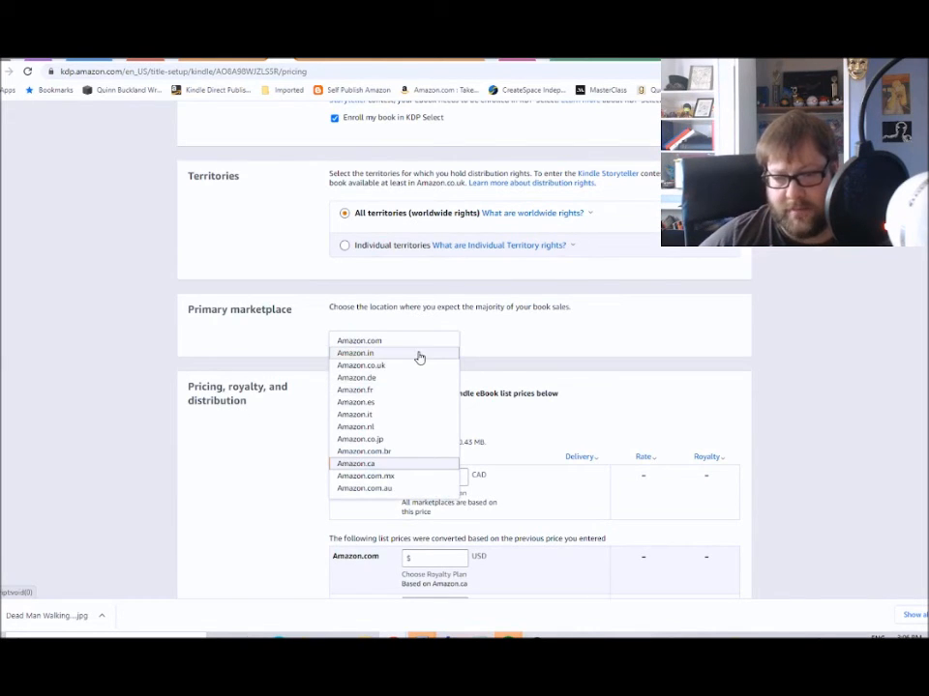
pyautogui.scroll(-1, 249, 309)
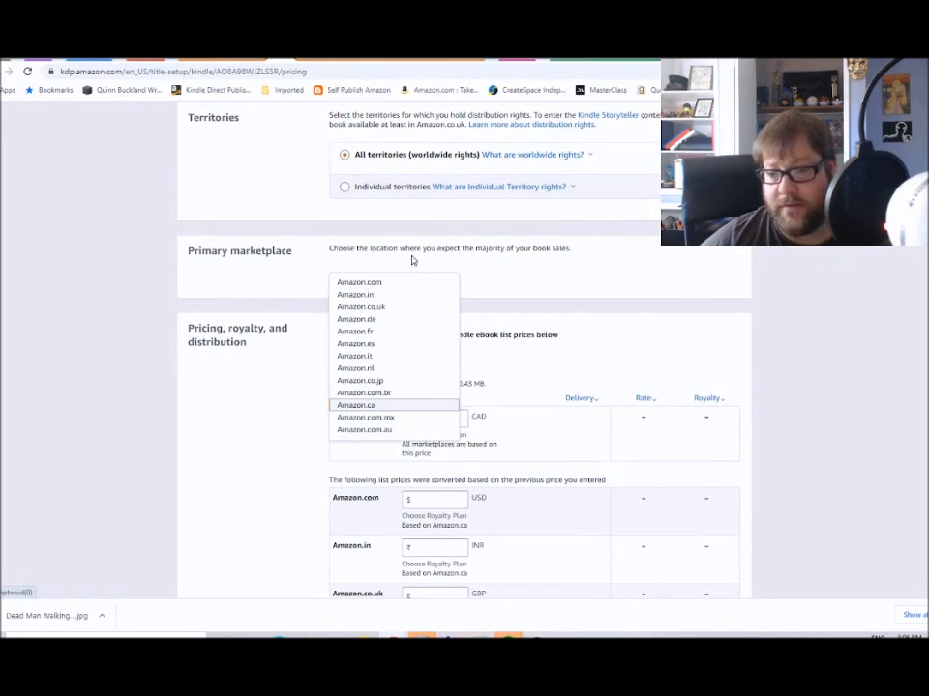
pyautogui.click(255, 298)
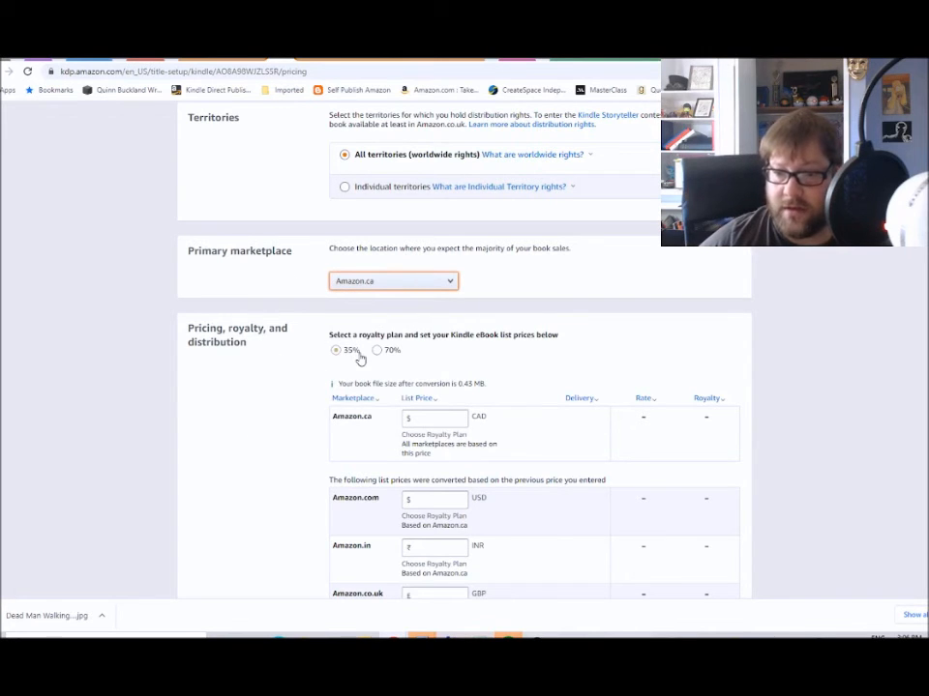
# - Compare the allowed list price ranges of the 35% and 70% royalty plans and choose the 70% plan
pyautogui.scroll(-1, 242, 440)
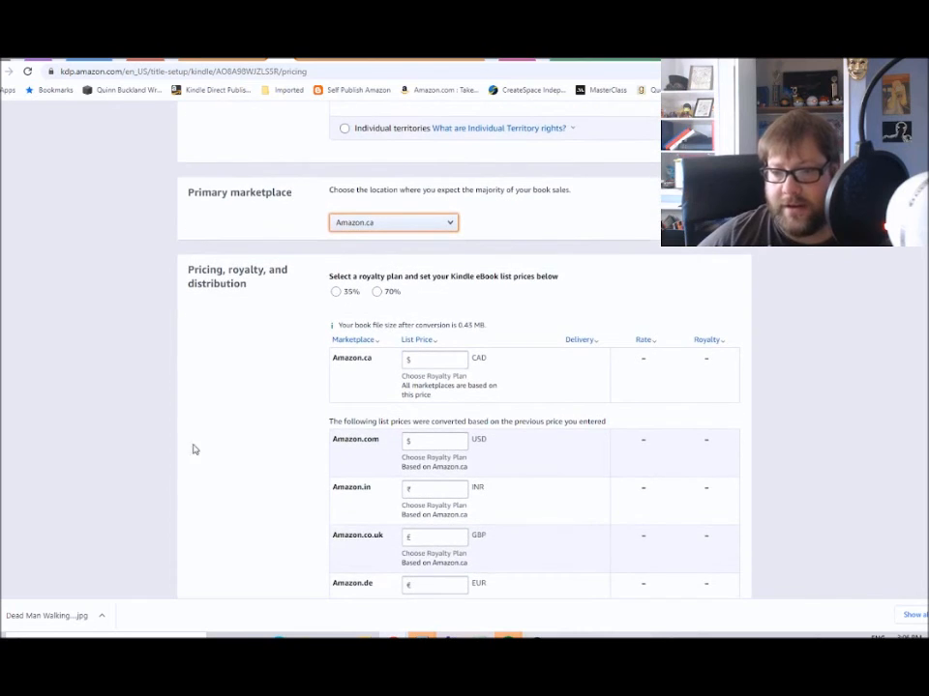
pyautogui.scroll(-1, 251, 445)
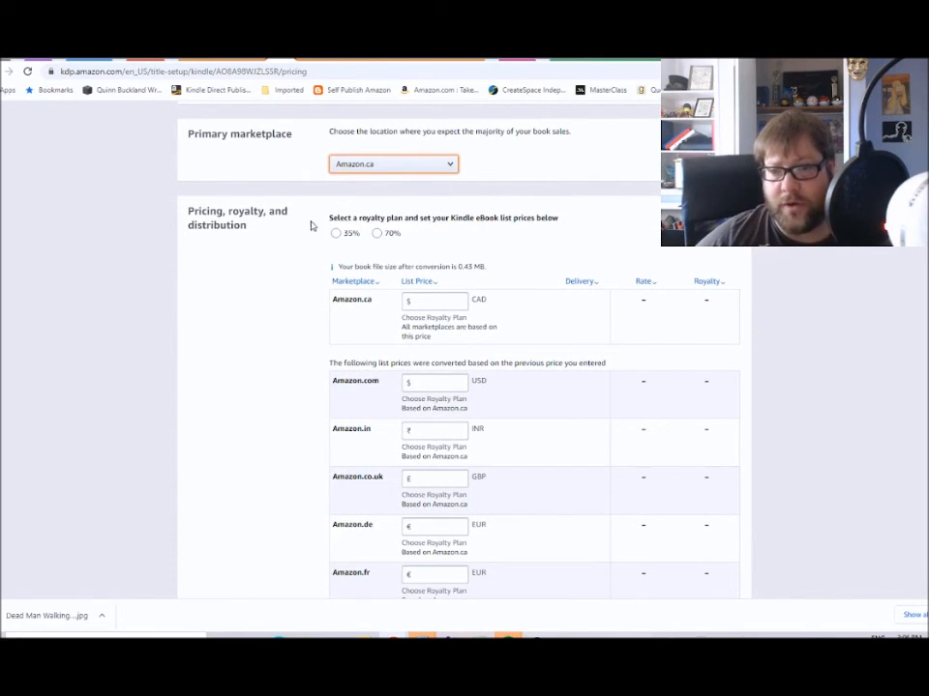
pyautogui.click(380, 238)
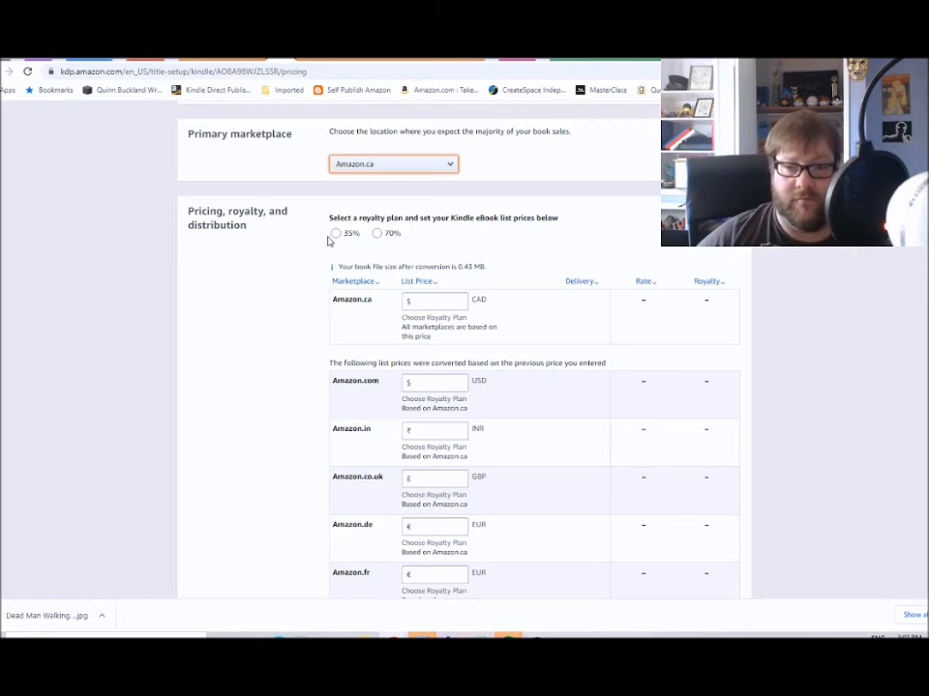
pyautogui.click(336, 235)
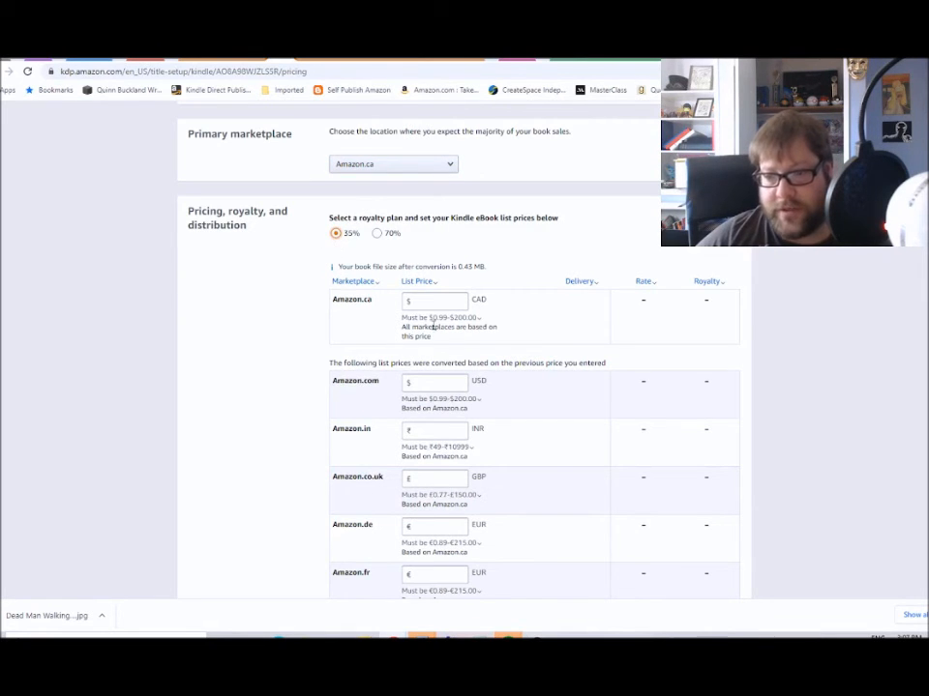
pyautogui.moveTo(437, 325)
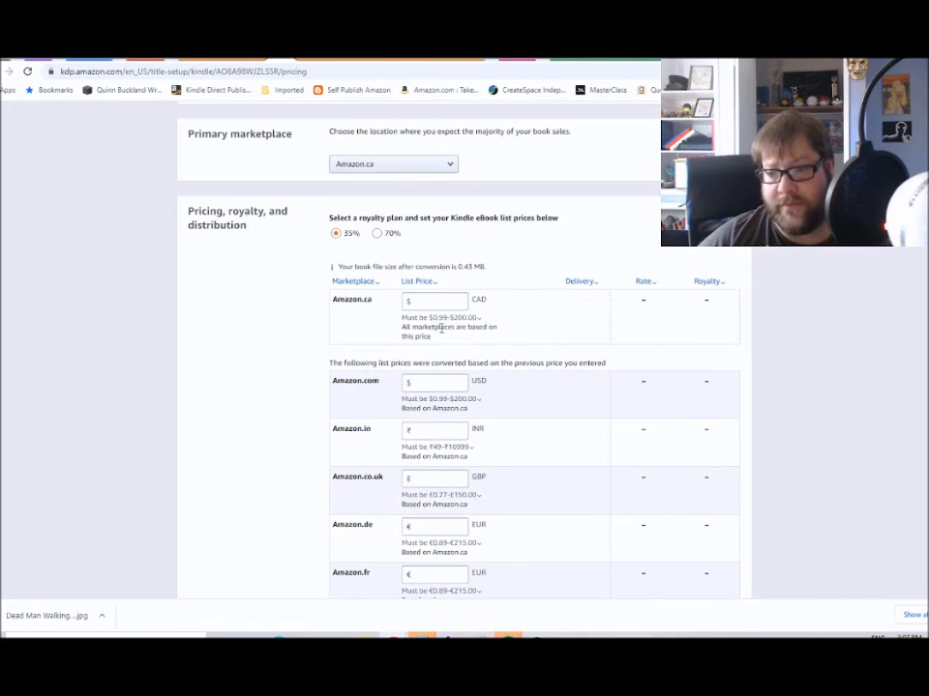
pyautogui.click(377, 235)
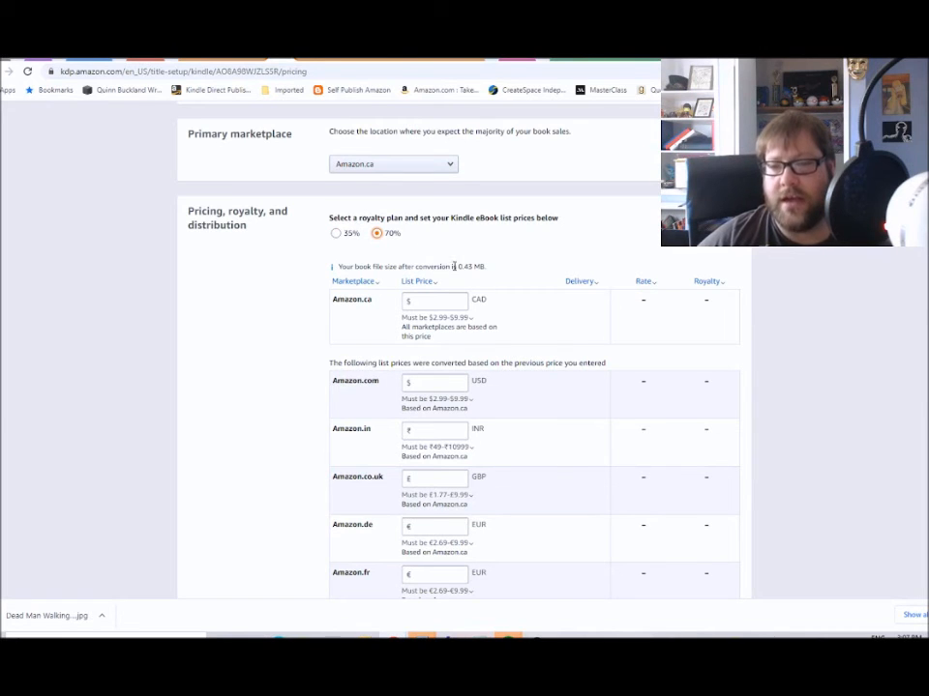
pyautogui.moveTo(422, 330)
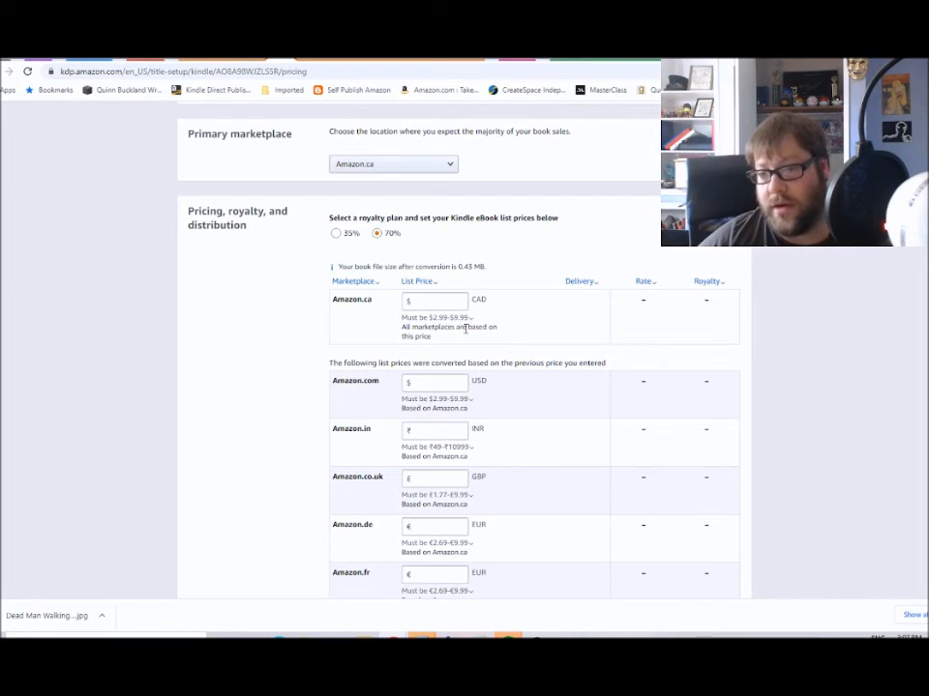
pyautogui.click(336, 234)
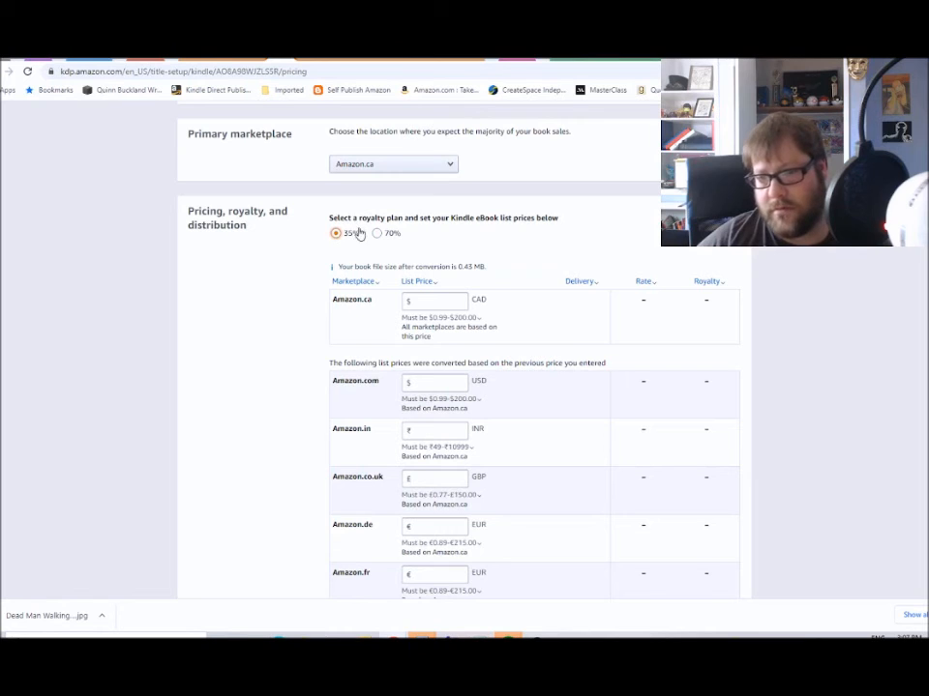
pyautogui.click(377, 234)
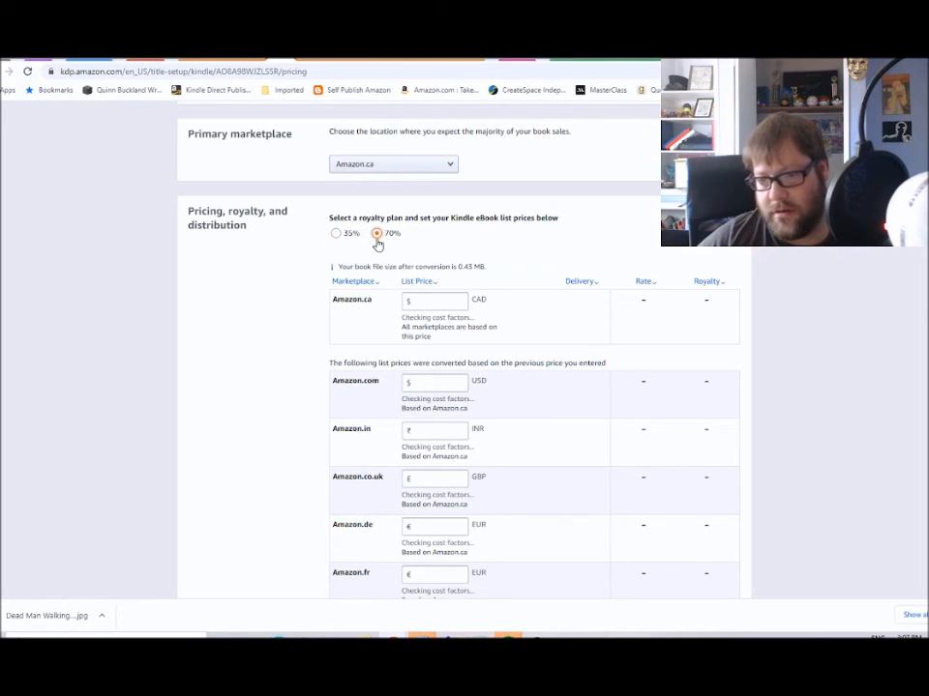
# - Set the Amazon.ca list price of the eBook to 3.00 CAD
pyautogui.click(444, 319)
pyautogui.click(446, 316)
pyautogui.click(439, 300)
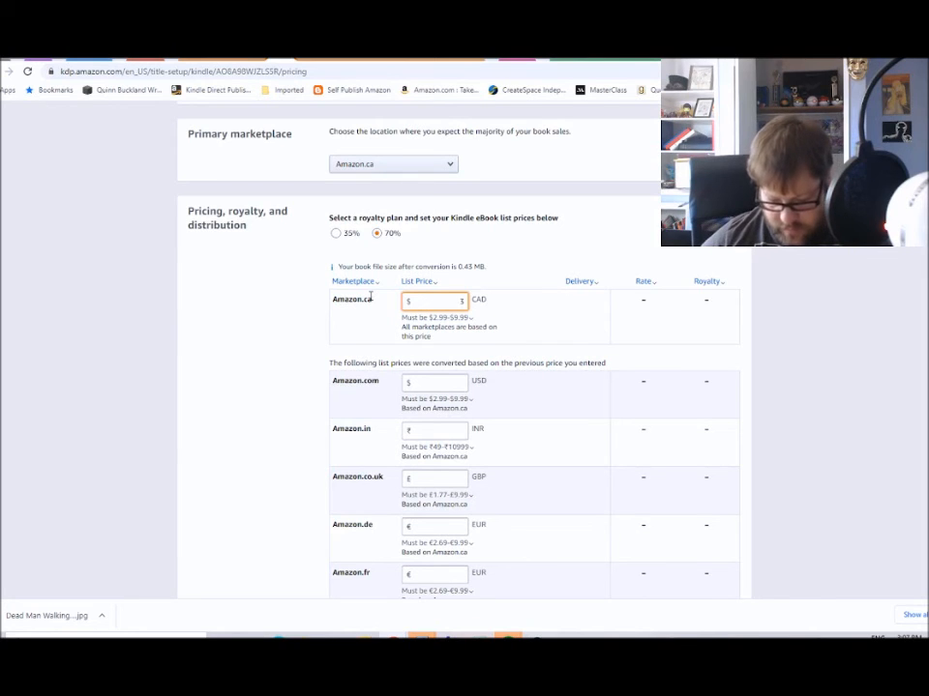
pyautogui.click(290, 311)
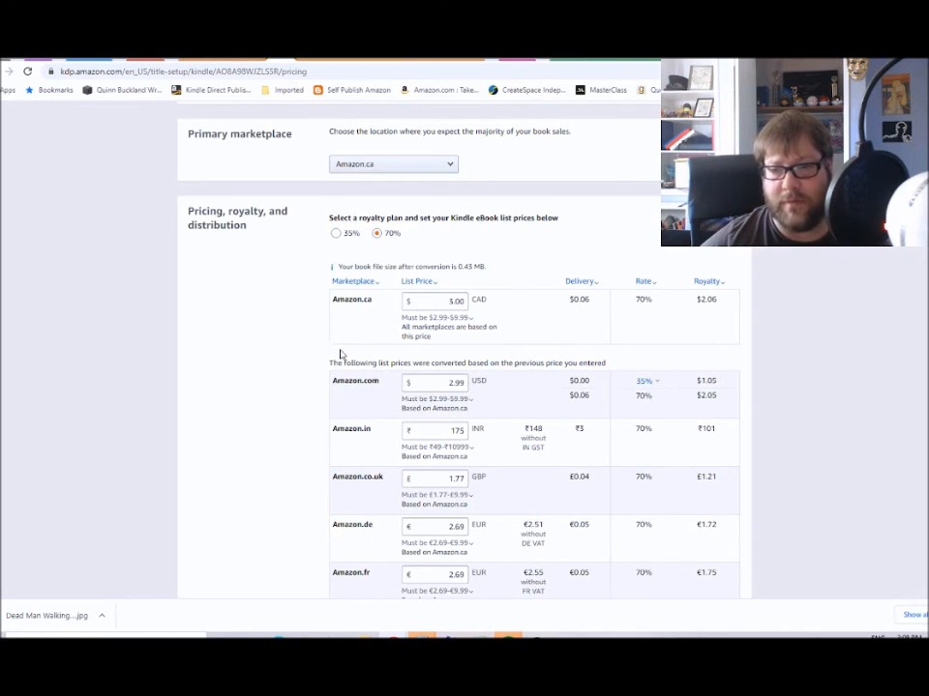
# - Review the converted marketplace prices, book lending option and terms, and save the eBook pricing as a draft
pyautogui.scroll(-5, 283, 448)
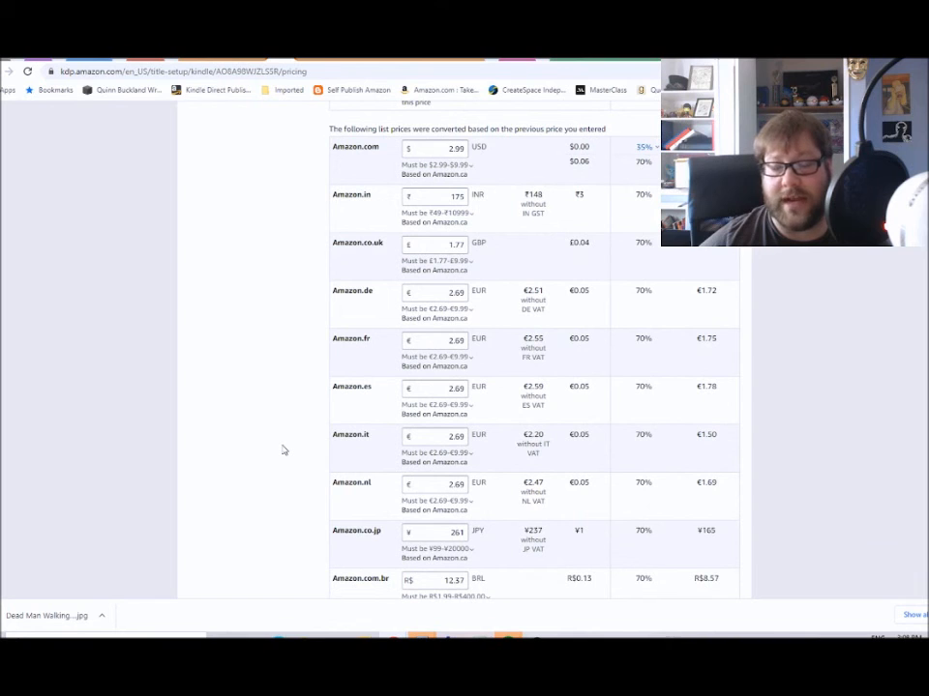
pyautogui.scroll(-6, 283, 449)
pyautogui.scroll(-2, 284, 449)
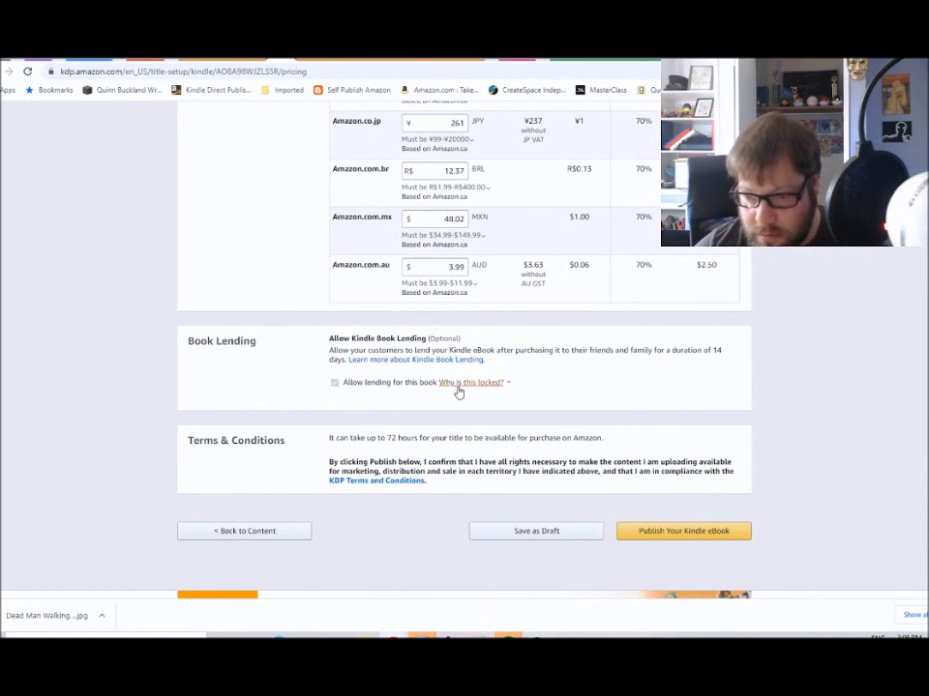
pyautogui.moveTo(461, 385)
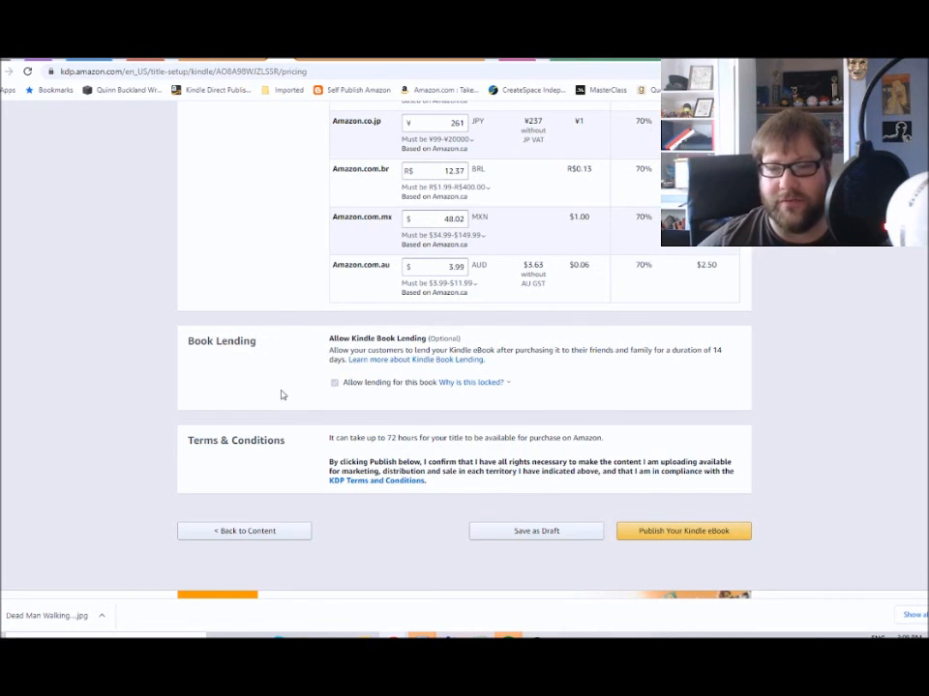
pyautogui.scroll(7, 272, 425)
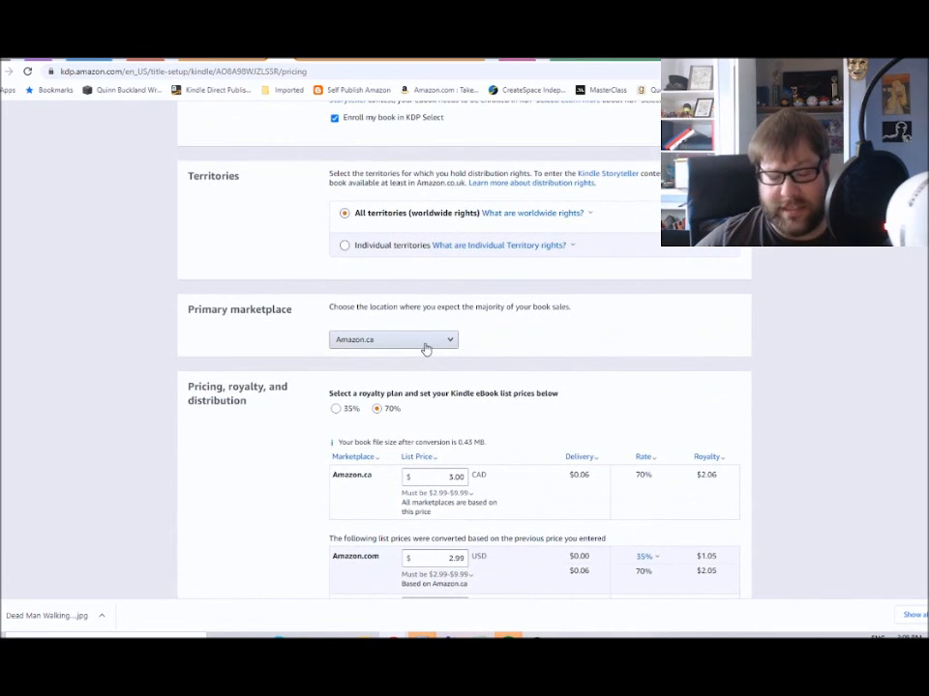
pyautogui.scroll(-10, 285, 451)
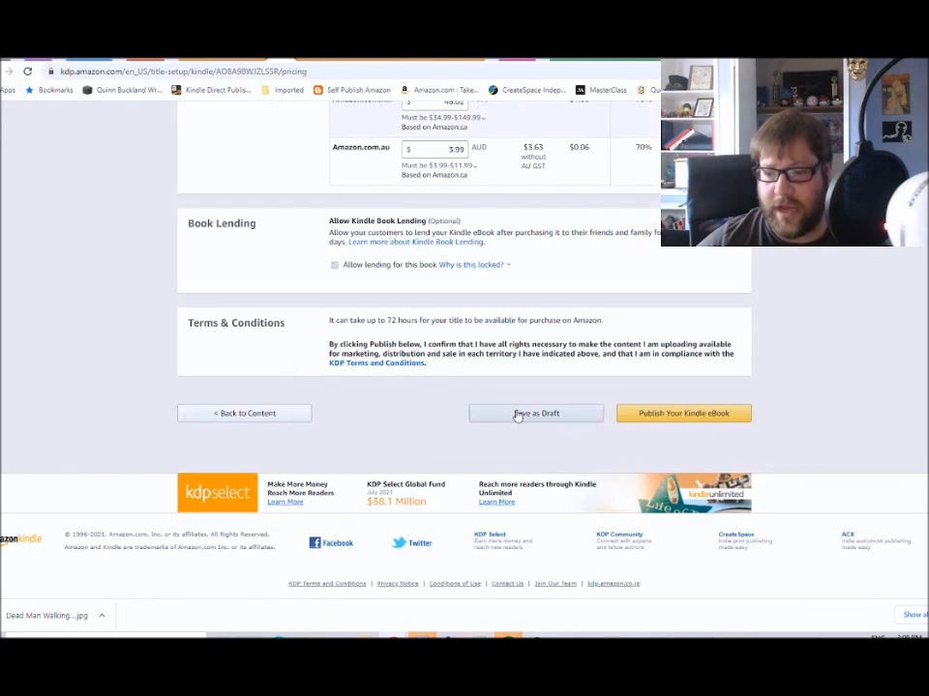
pyautogui.click(519, 416)
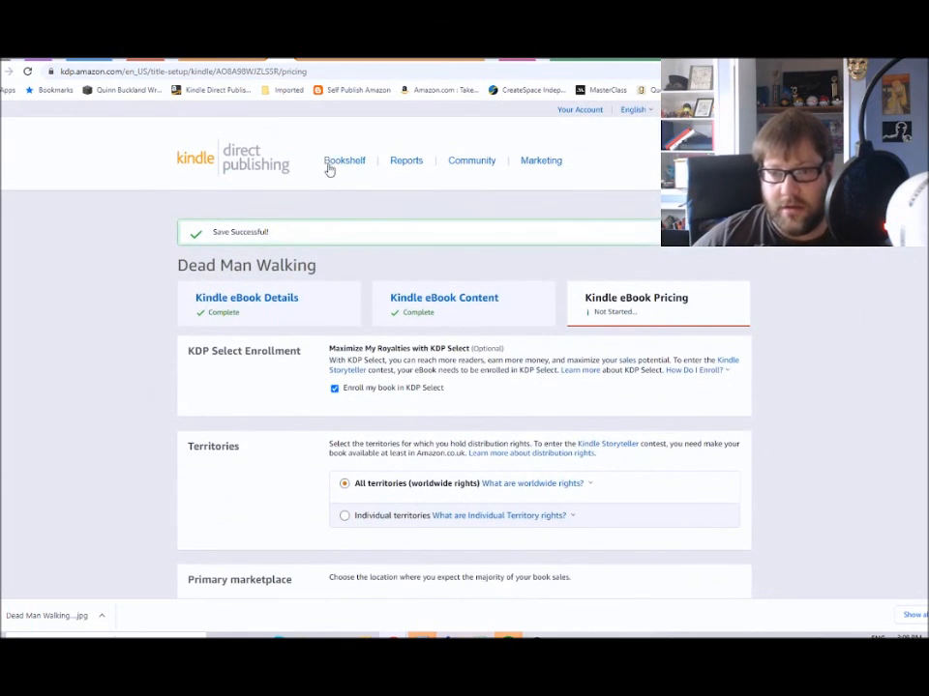
# - Go to the Bookshelf and check the draft status details of the Dead Man Walking Kindle eBook
pyautogui.click(327, 166)
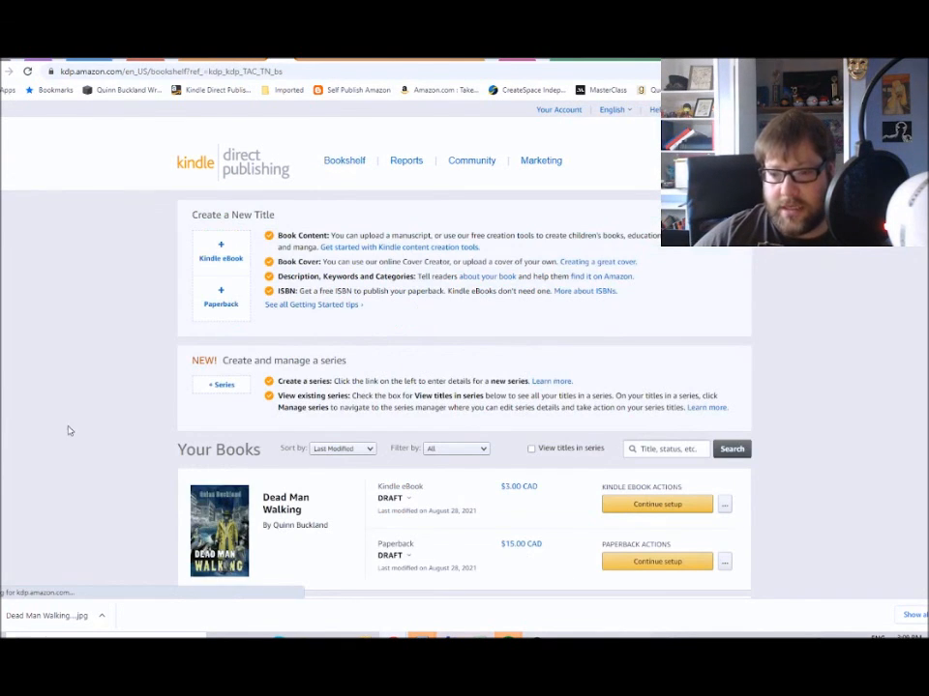
pyautogui.scroll(-3, 49, 480)
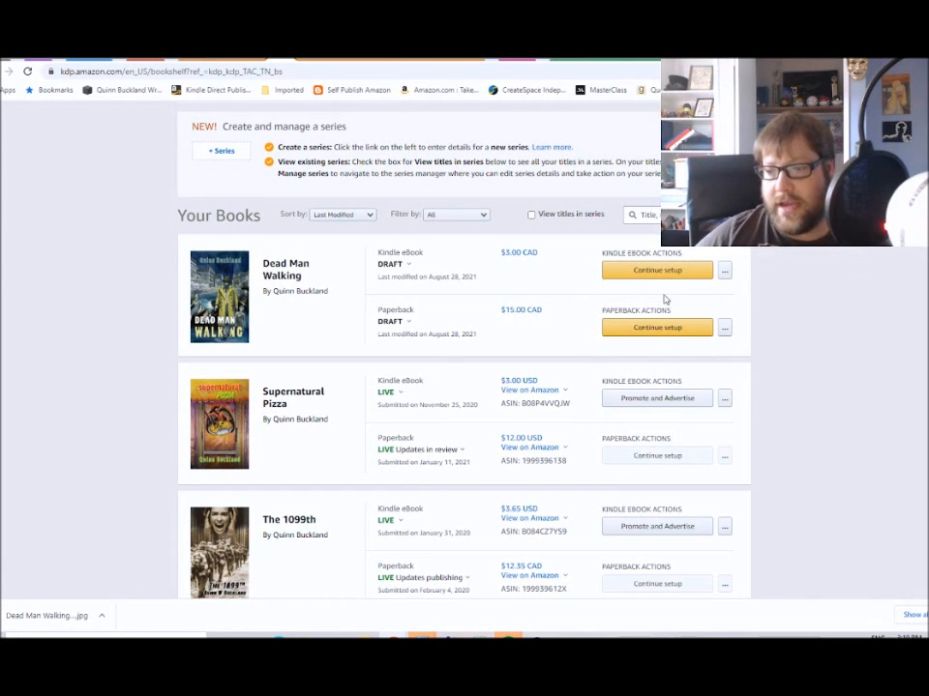
pyautogui.click(406, 266)
pyautogui.click(438, 257)
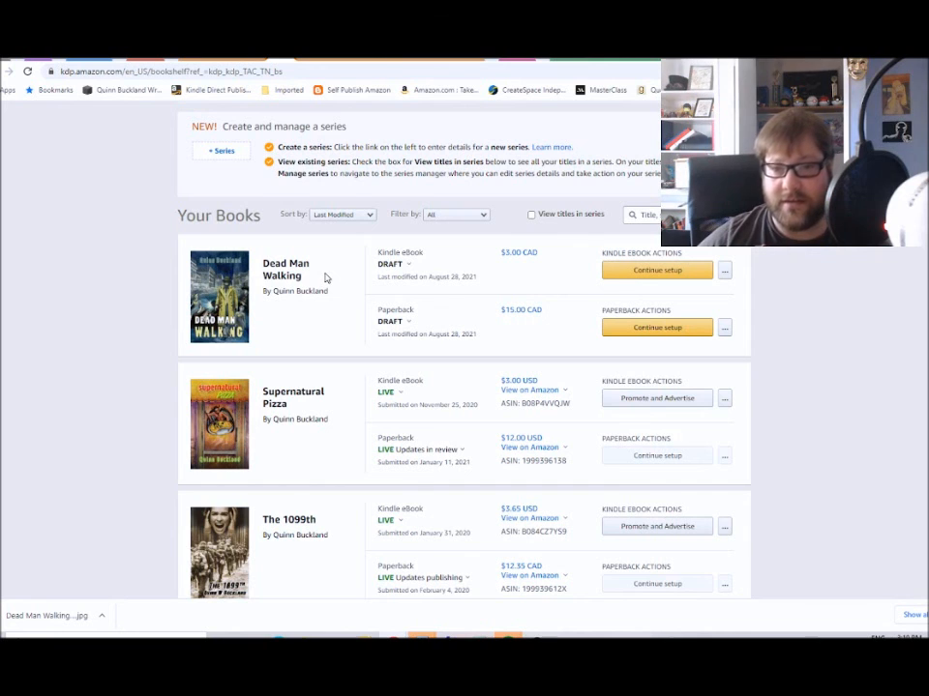
# - Look through the titles on the Bookshelf and compare the status of their Kindle eBook and paperback editions
pyautogui.scroll(2, 355, 329)
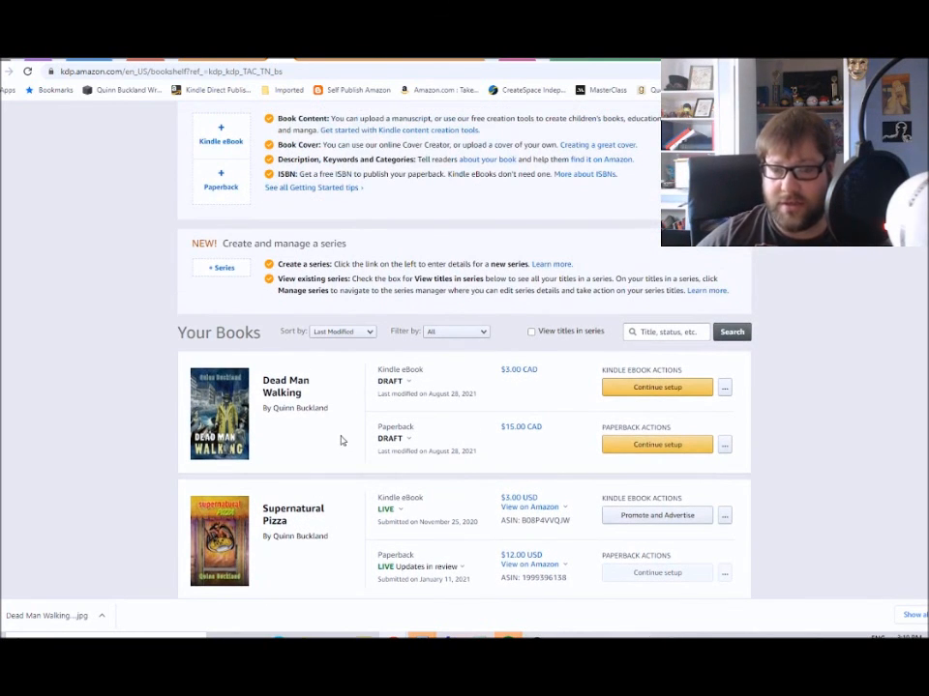
pyautogui.scroll(-1, 341, 441)
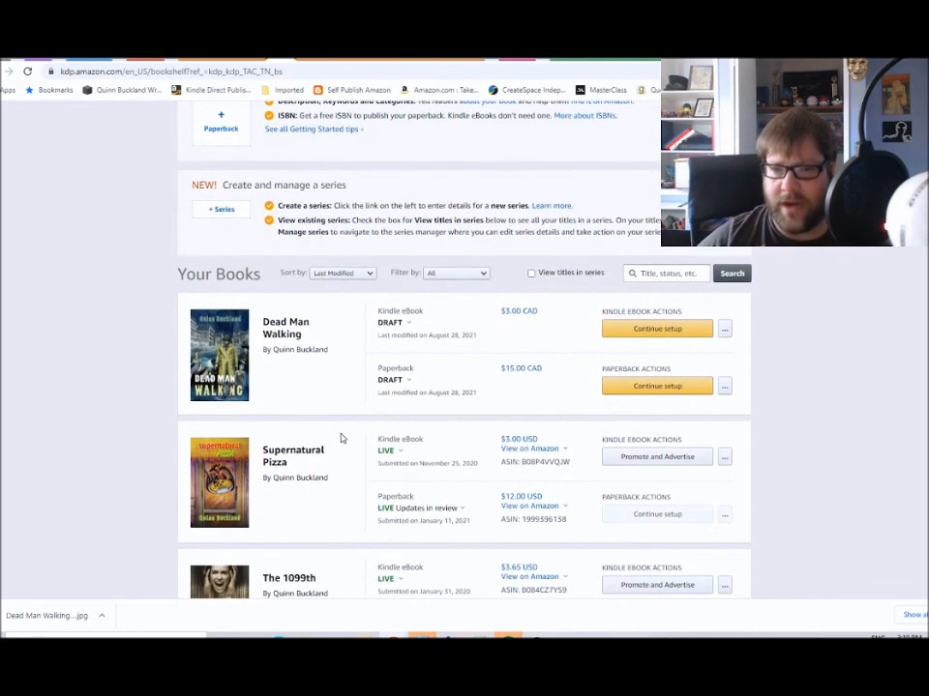
pyautogui.scroll(-1, 342, 437)
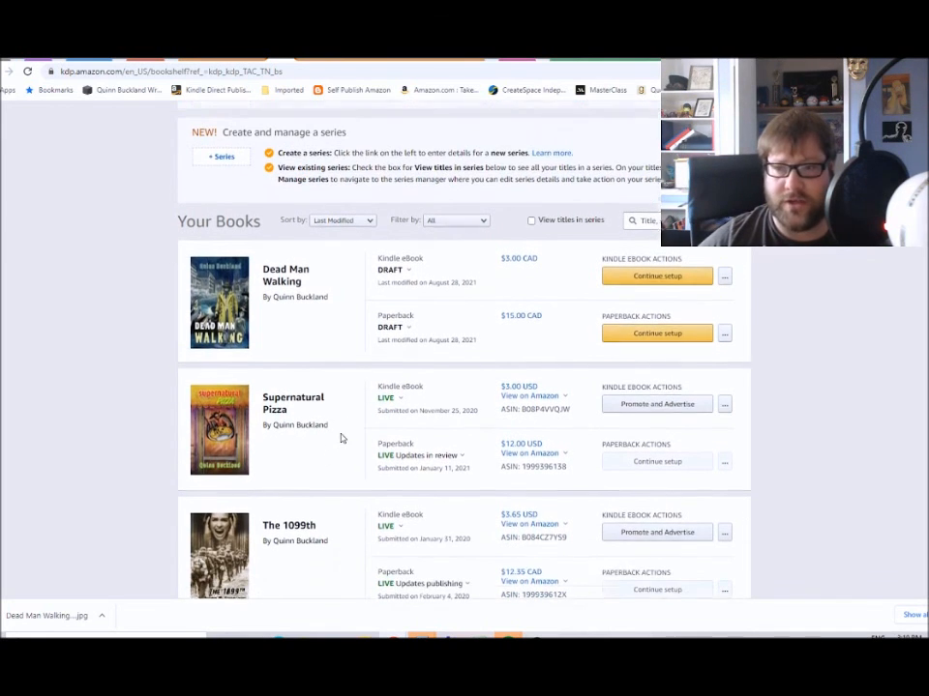
pyautogui.scroll(-8, 335, 435)
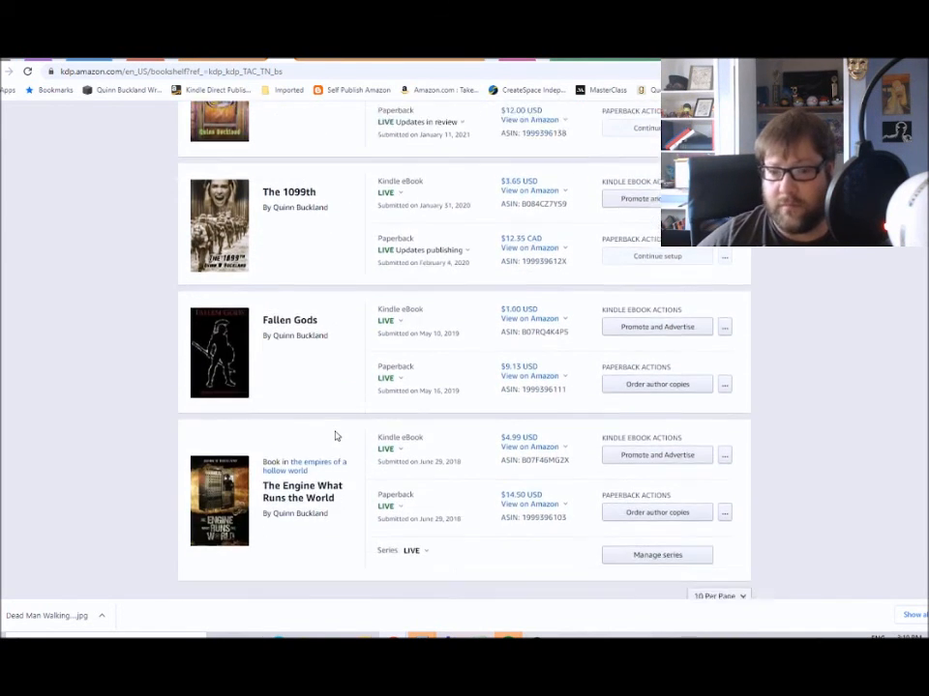
pyautogui.scroll(3, 332, 436)
pyautogui.scroll(4, 387, 425)
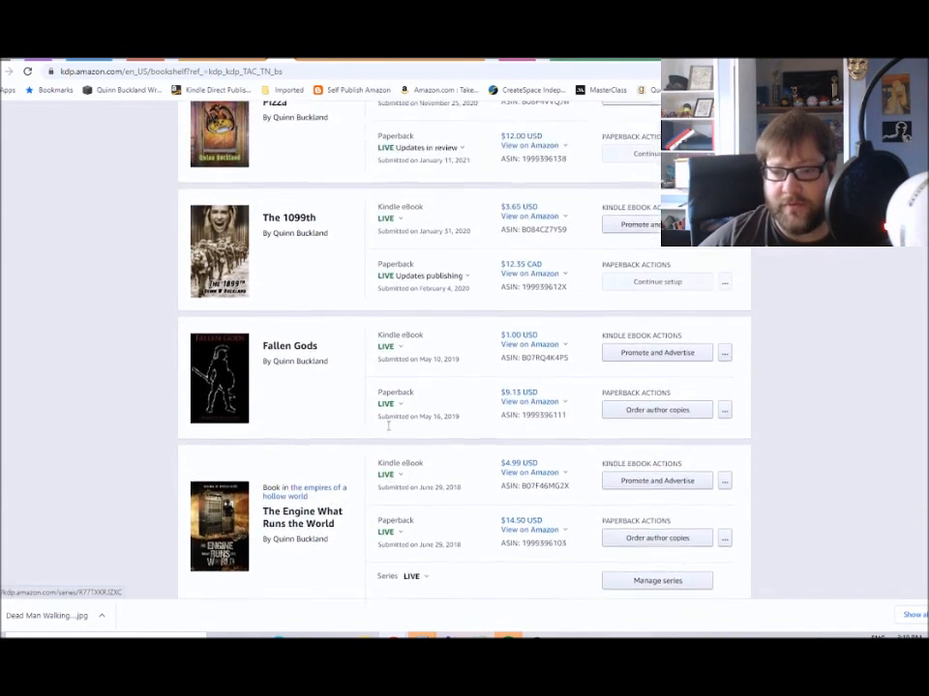
pyautogui.scroll(1, 387, 431)
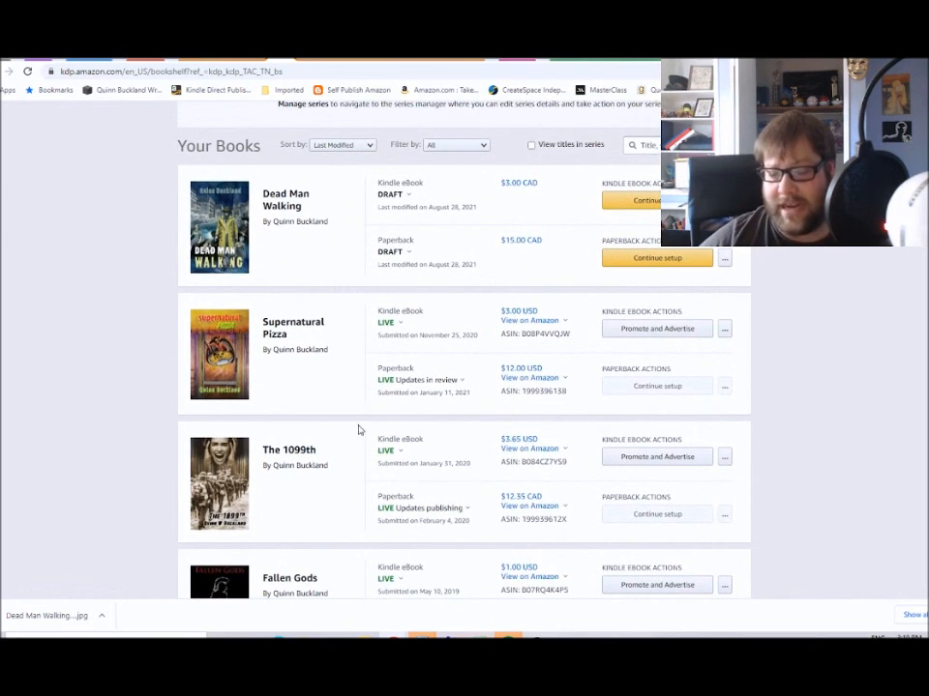
pyautogui.scroll(1, 353, 424)
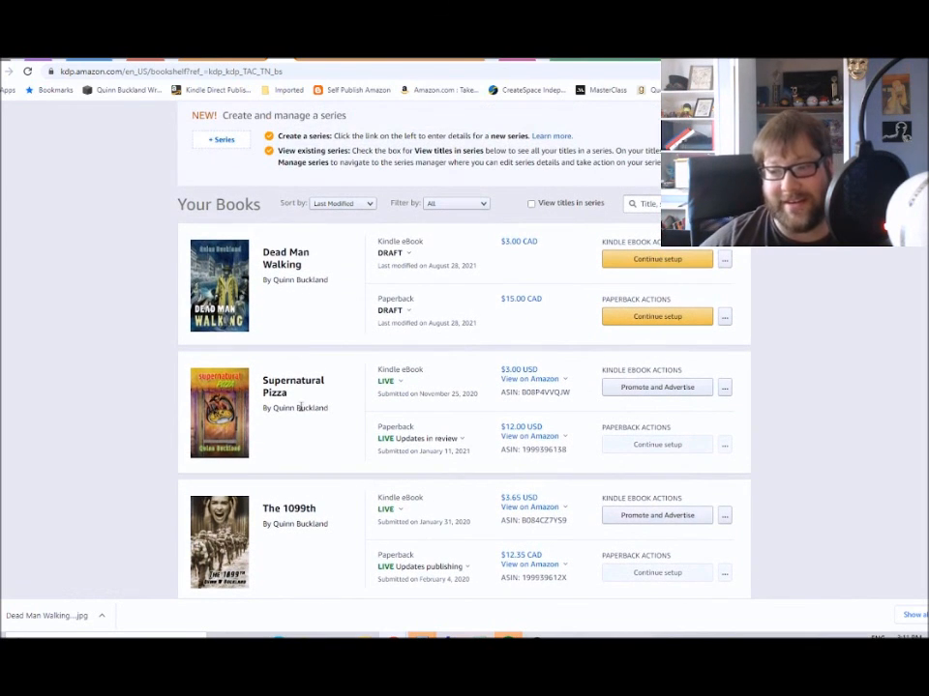